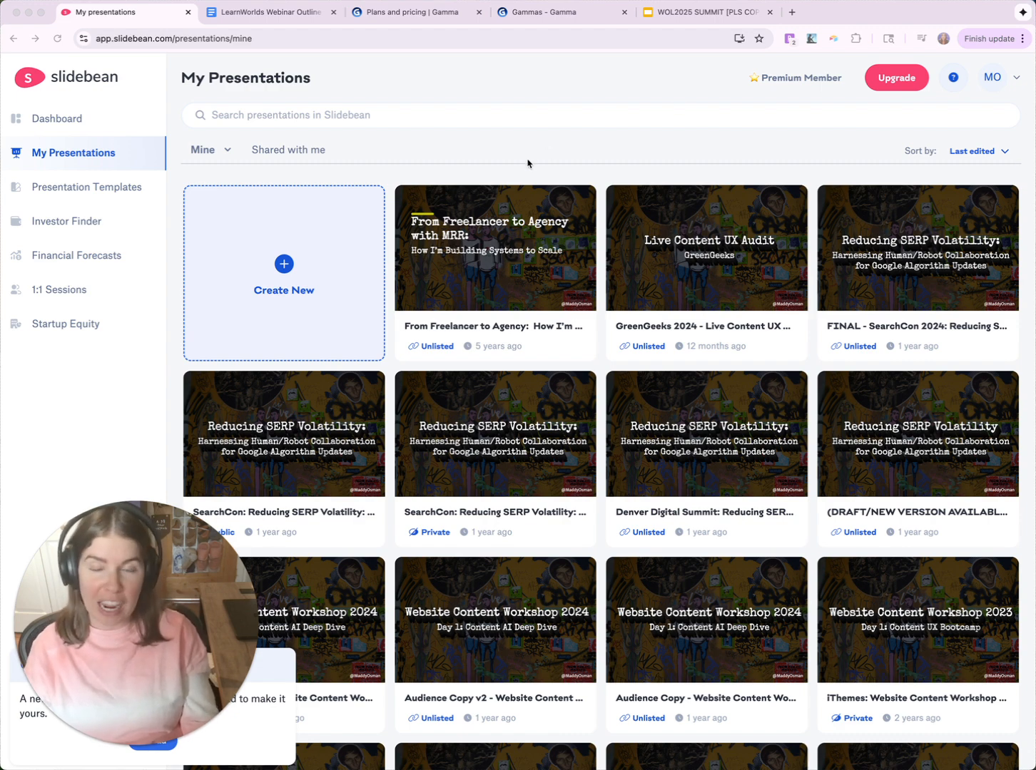
- Open the SearchCon 2024 SERP Volatility deck in Slidebean and browse its theme font list
{"action": "mouse_move", "coordinate": [869, 195]}
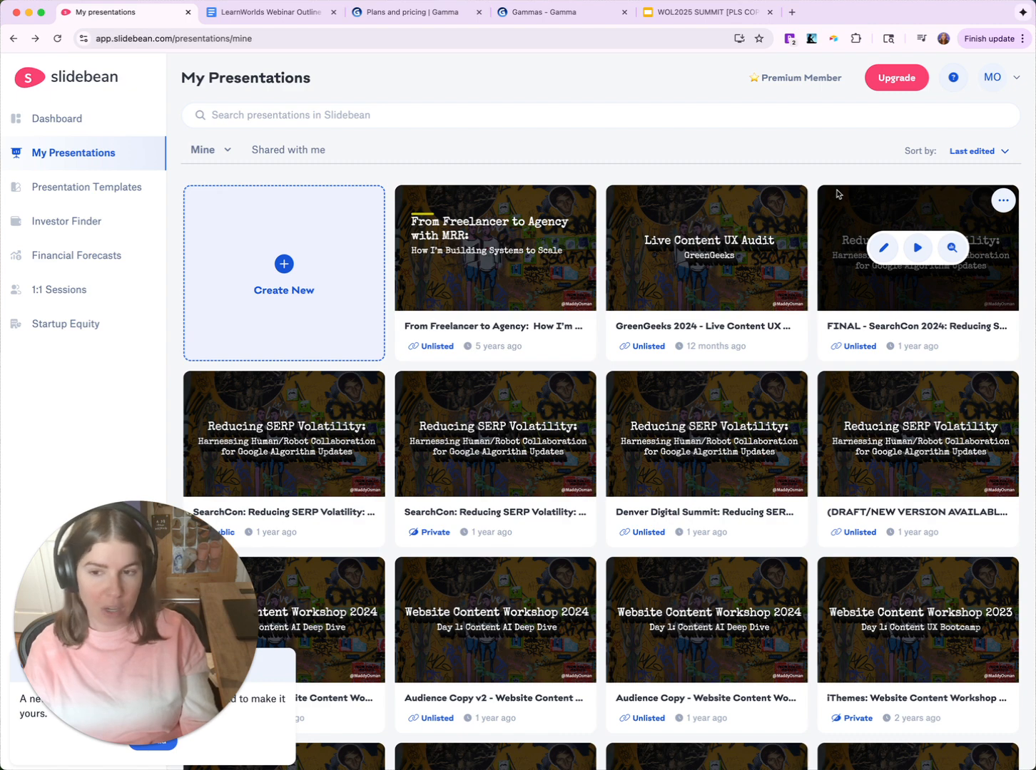
{"action": "left_click", "coordinate": [884, 250]}
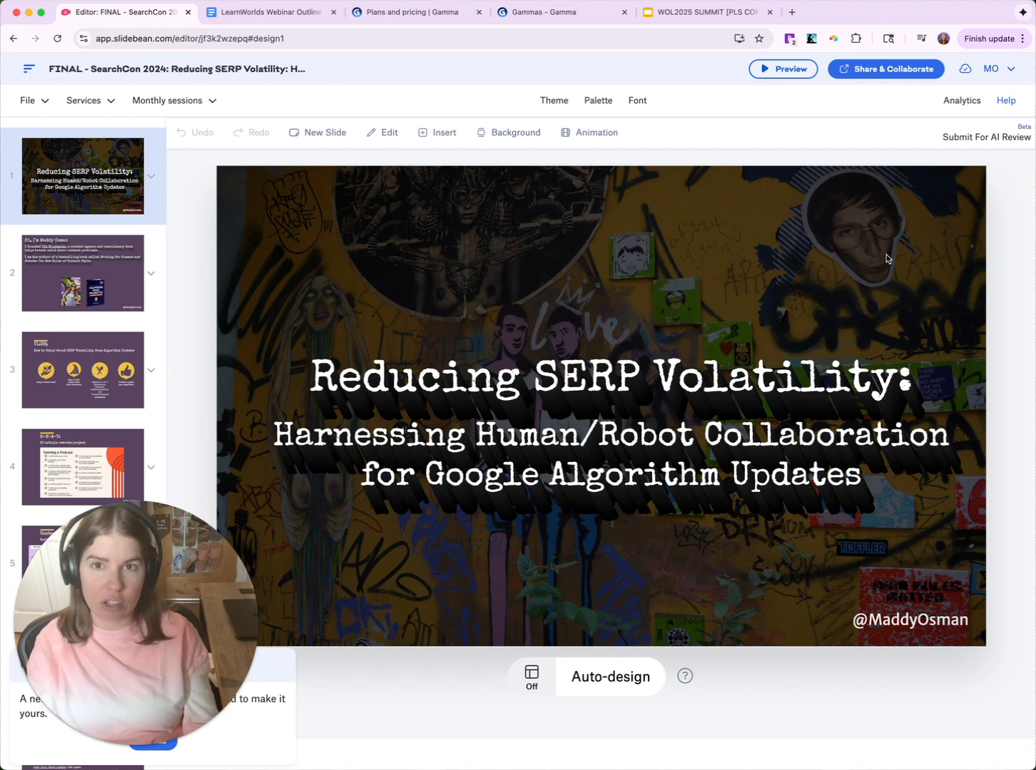
{"action": "left_click", "coordinate": [561, 102]}
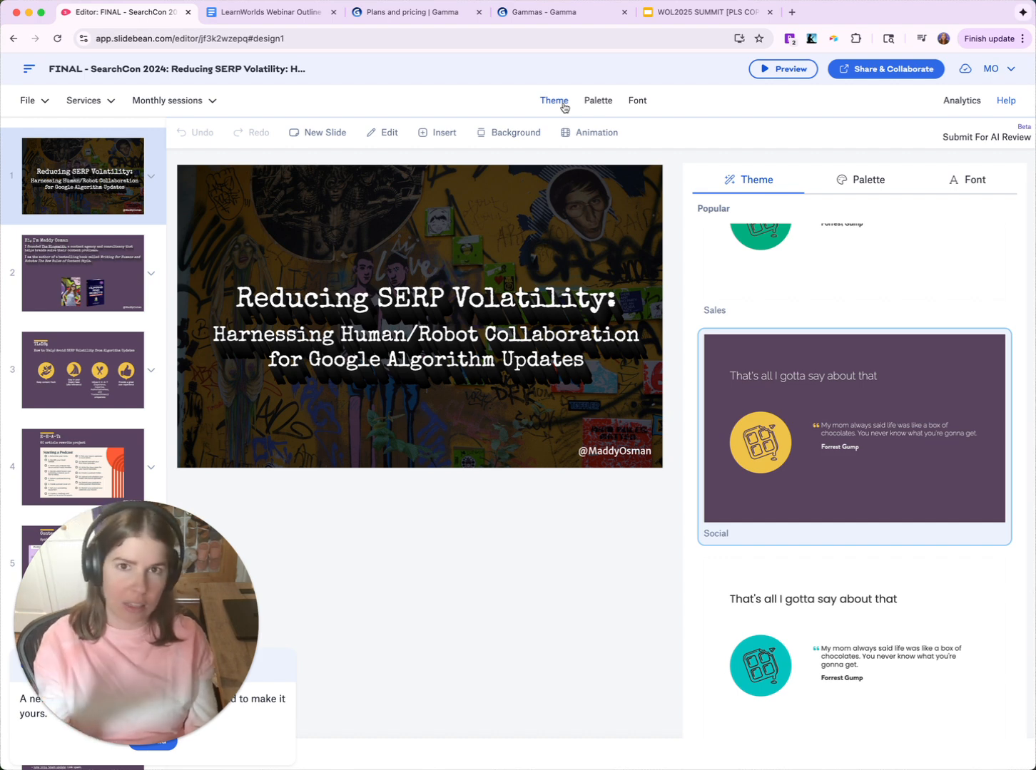
{"action": "left_click", "coordinate": [630, 102]}
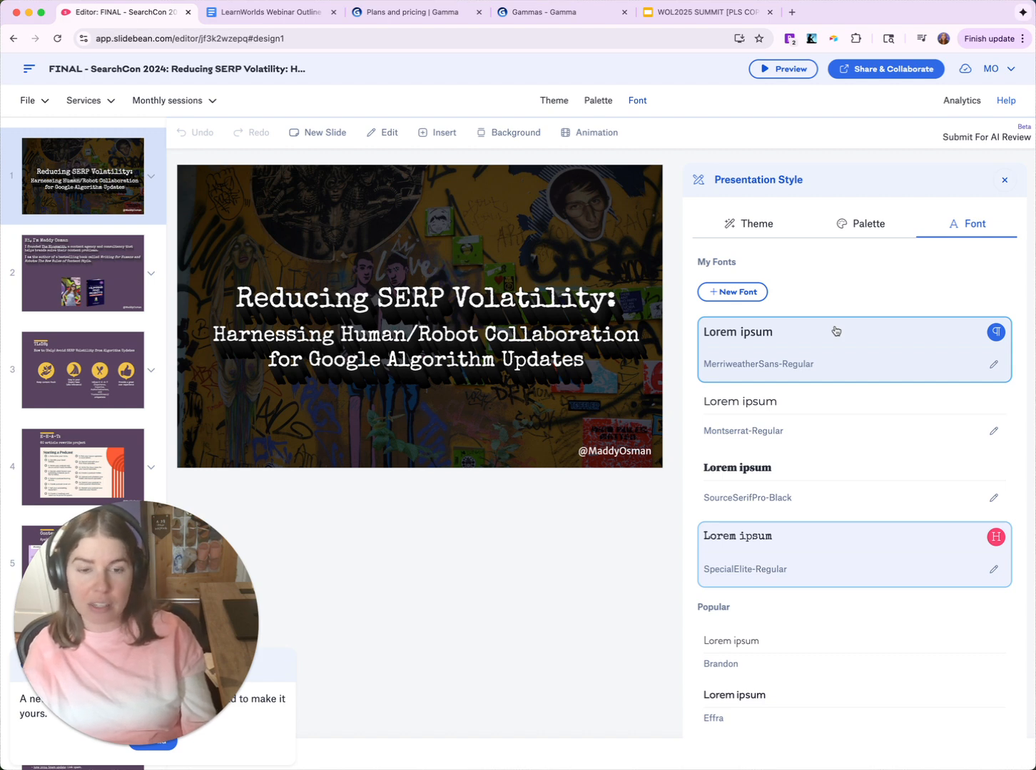
{"action": "scroll", "coordinate": [835, 330], "scroll_direction": "down", "scroll_amount": 6}
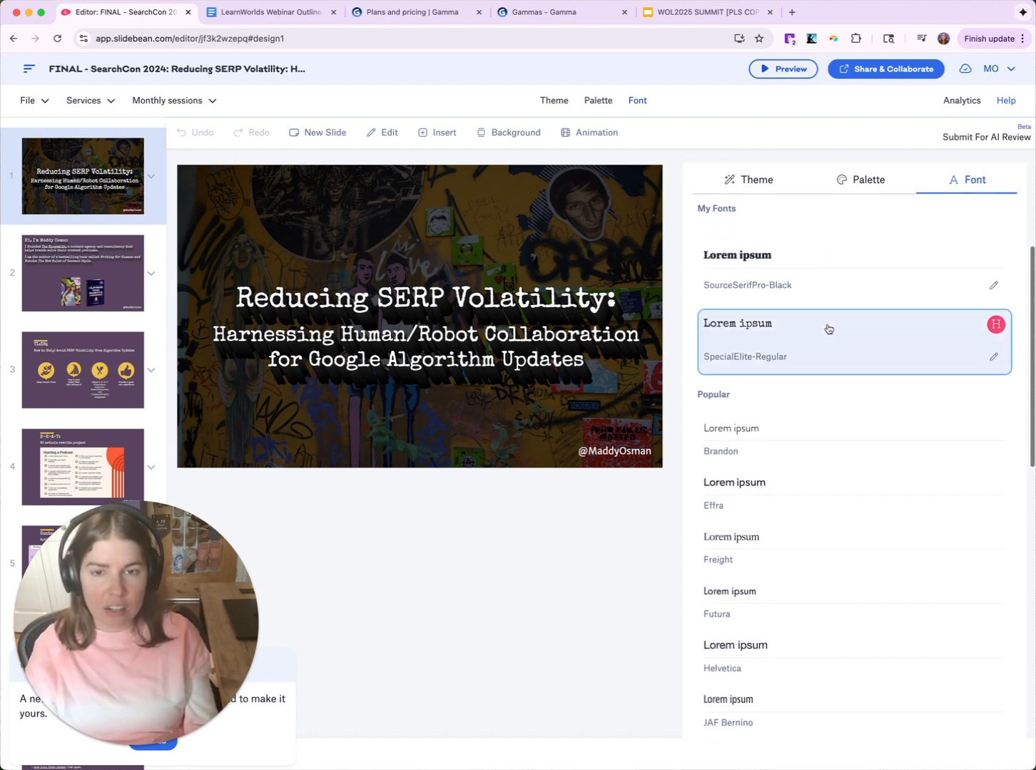
{"action": "scroll", "coordinate": [828, 328], "scroll_direction": "down", "scroll_amount": 1}
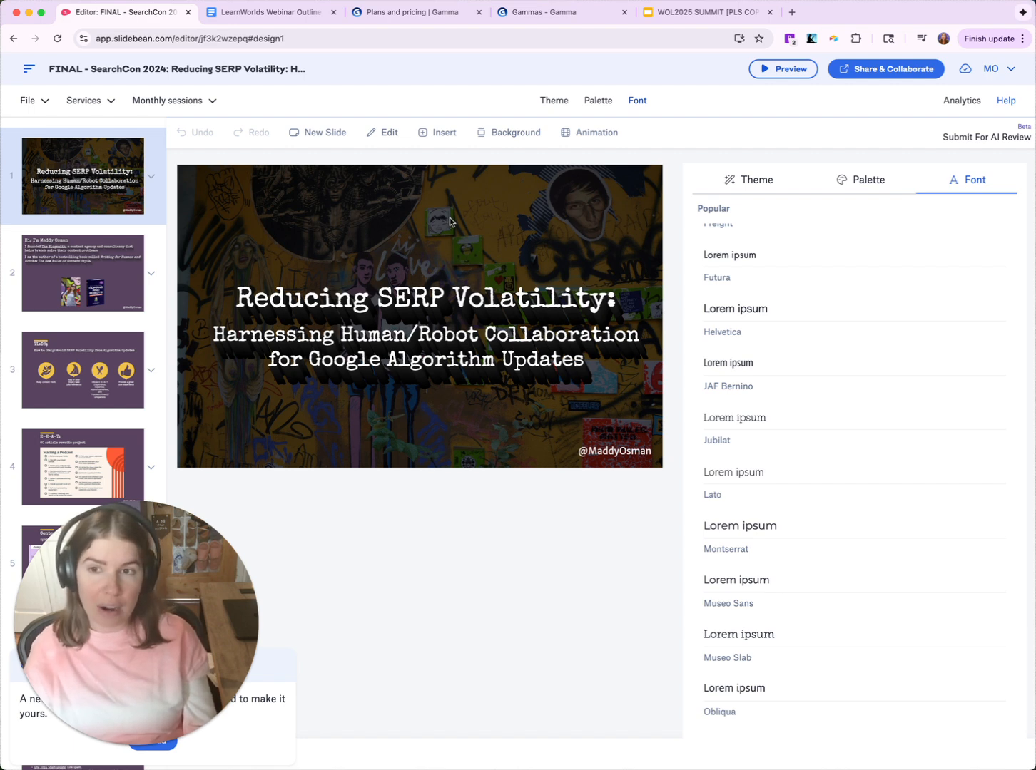
{"action": "left_click", "coordinate": [135, 248]}
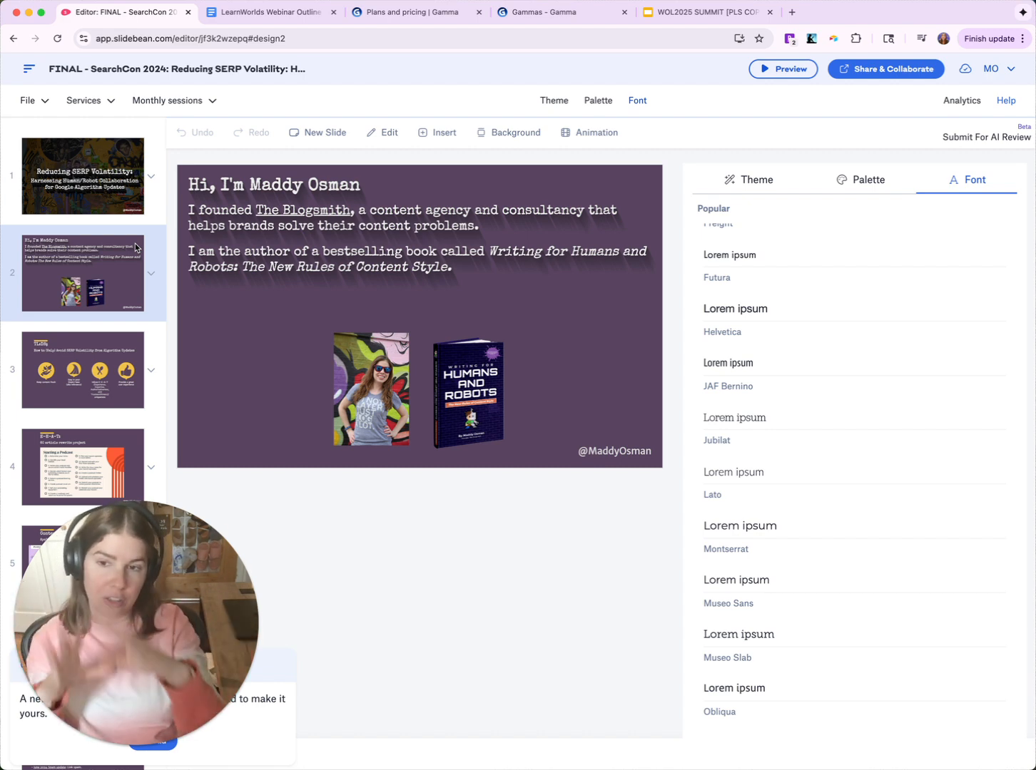
{"action": "left_click", "coordinate": [133, 391]}
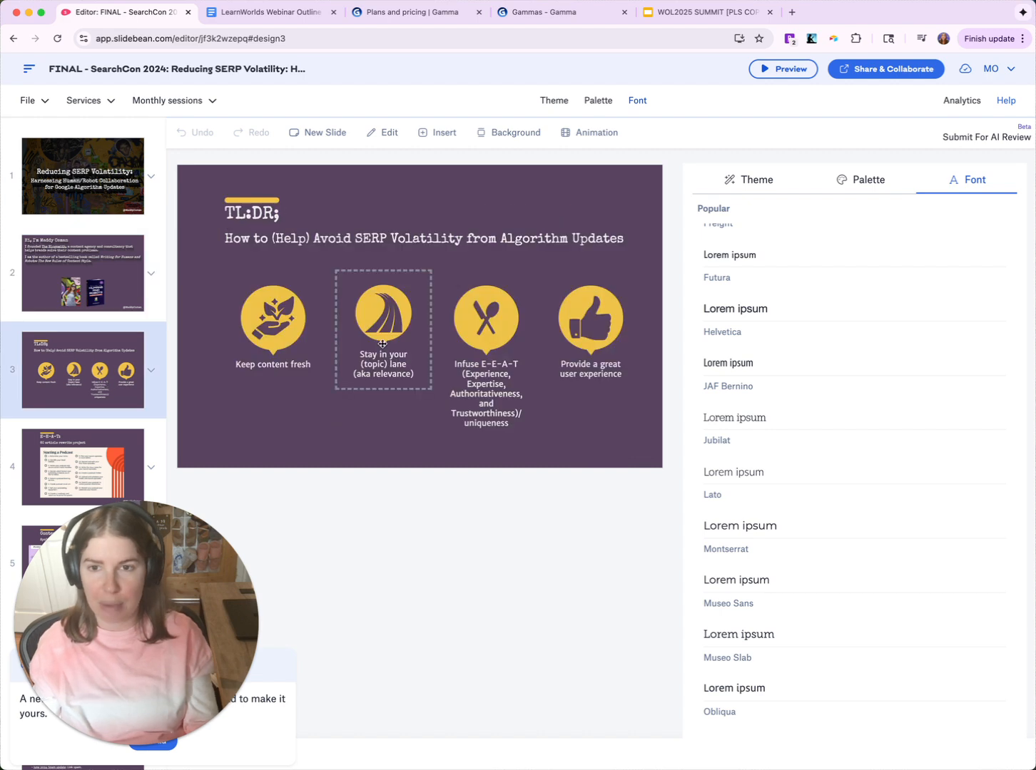
{"action": "left_click_drag", "start_coordinate": [265, 315], "coordinate": [266, 373]}
{"action": "left_click_drag", "start_coordinate": [485, 318], "coordinate": [480, 286]}
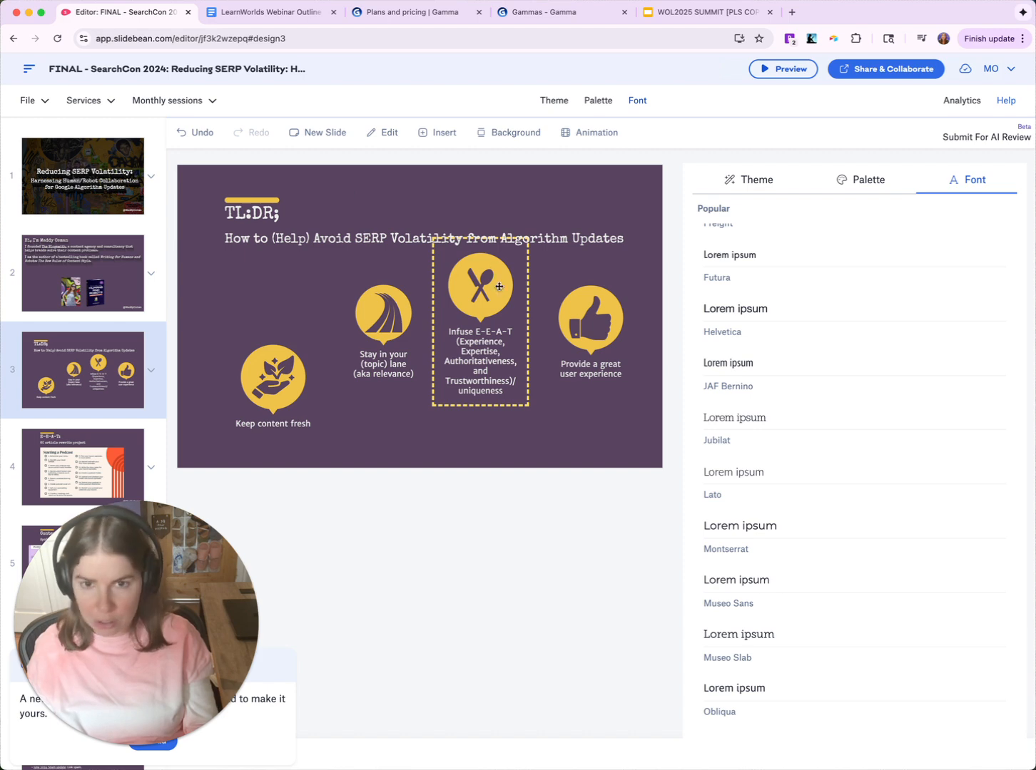
{"action": "left_click", "coordinate": [569, 451]}
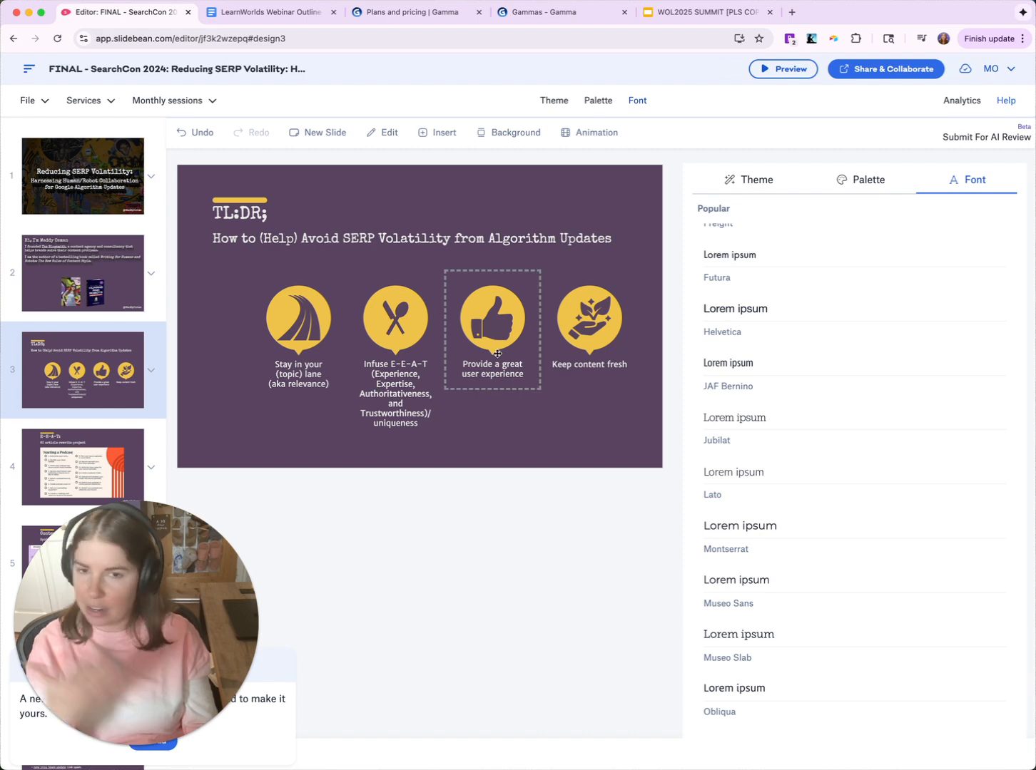
{"action": "key", "text": "super+z"}
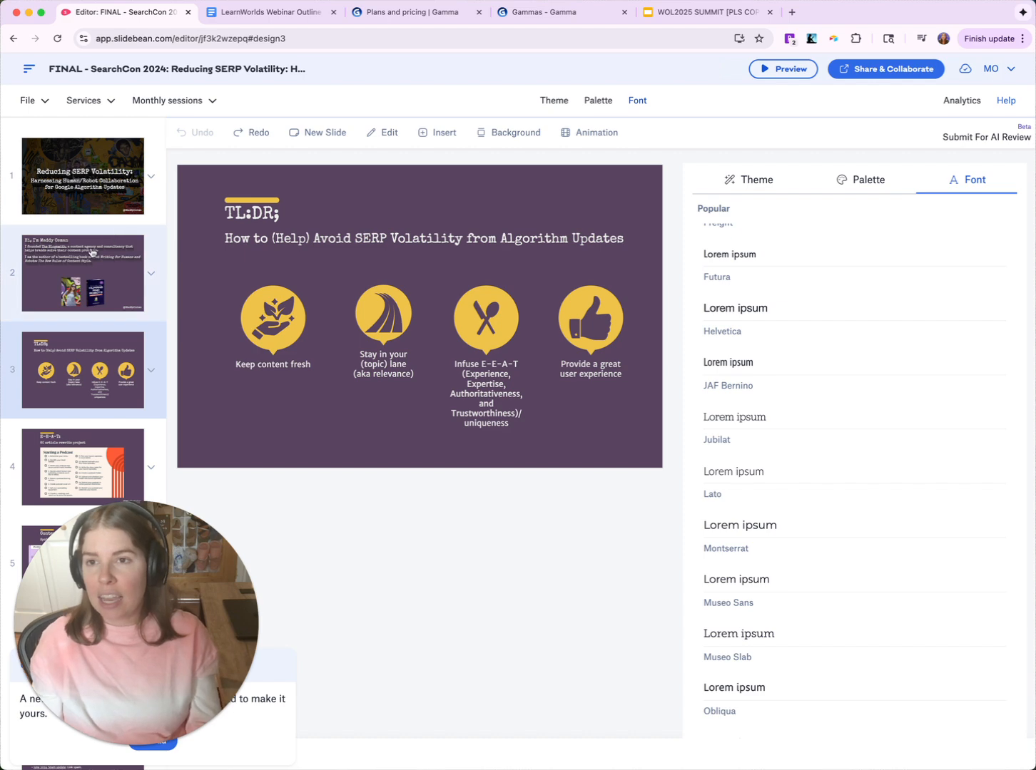
{"action": "left_click", "coordinate": [94, 186]}
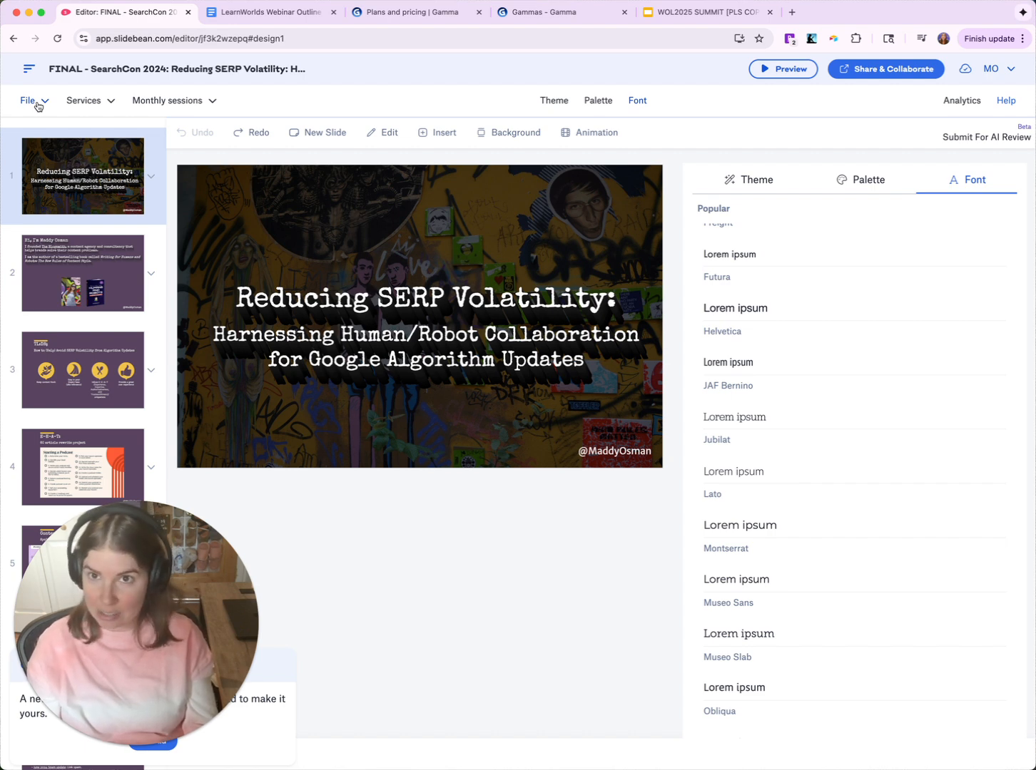
- Switch to Gamma's Plans and pricing page comparing Free, Plus, Pro and Ultra plans
{"action": "left_click", "coordinate": [437, 22]}
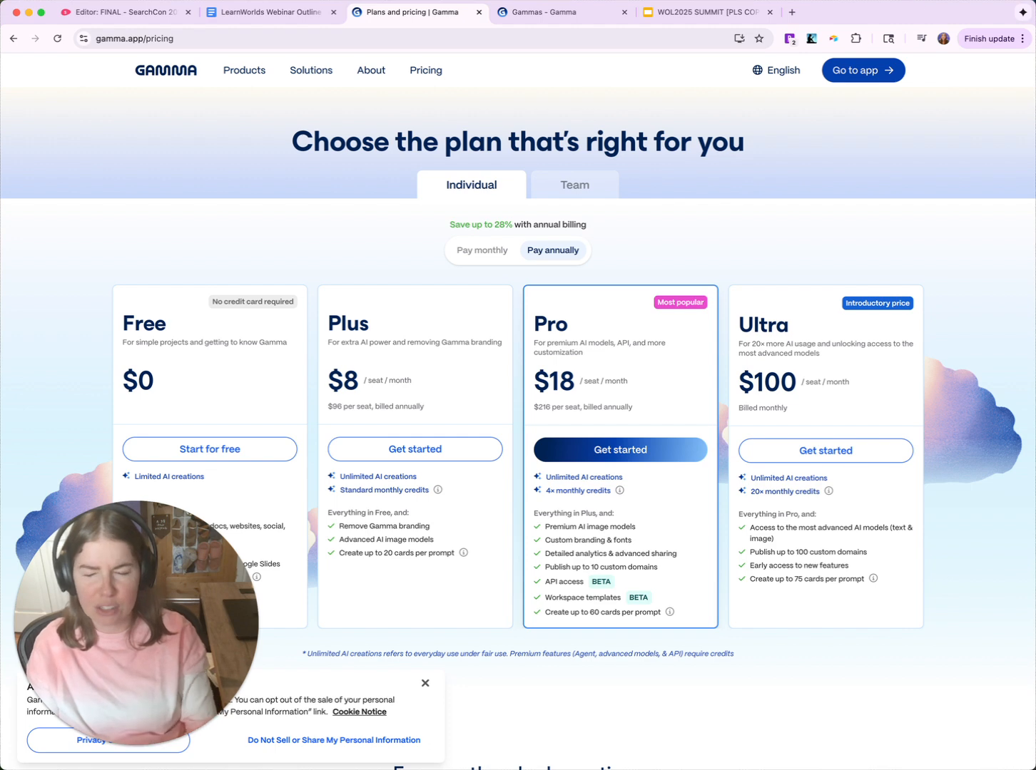
- Go to the Gammas dashboard, briefly start Create new AI, then return to the recent gammas list
{"action": "left_click", "coordinate": [563, 19]}
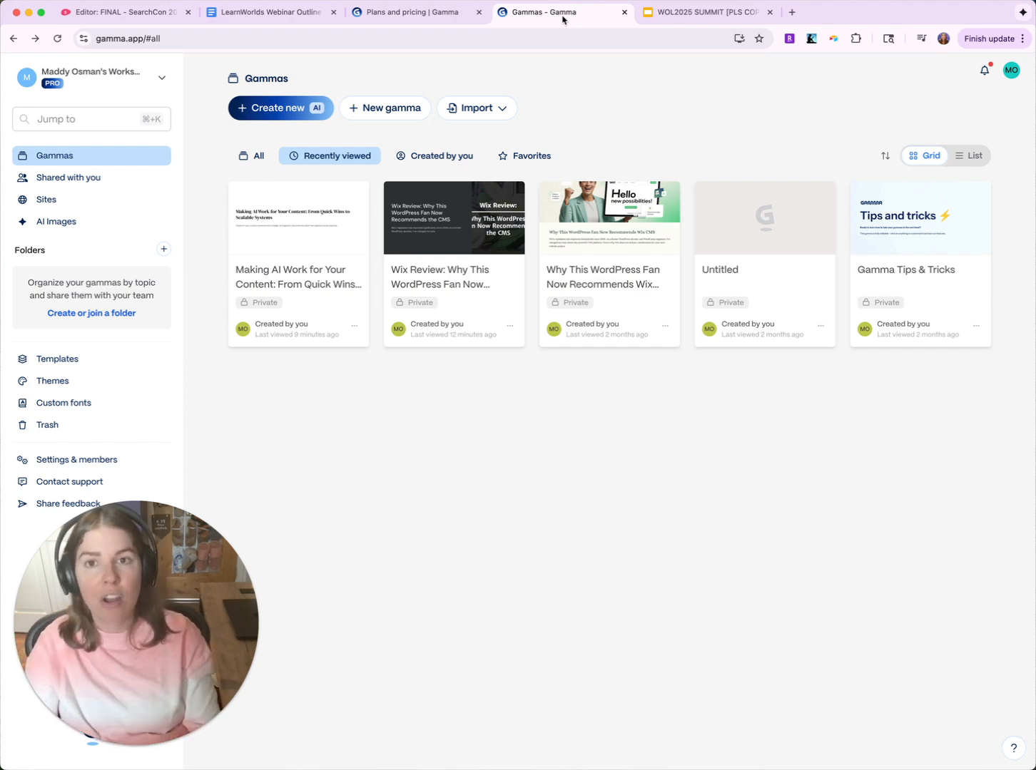
{"action": "left_click", "coordinate": [293, 109]}
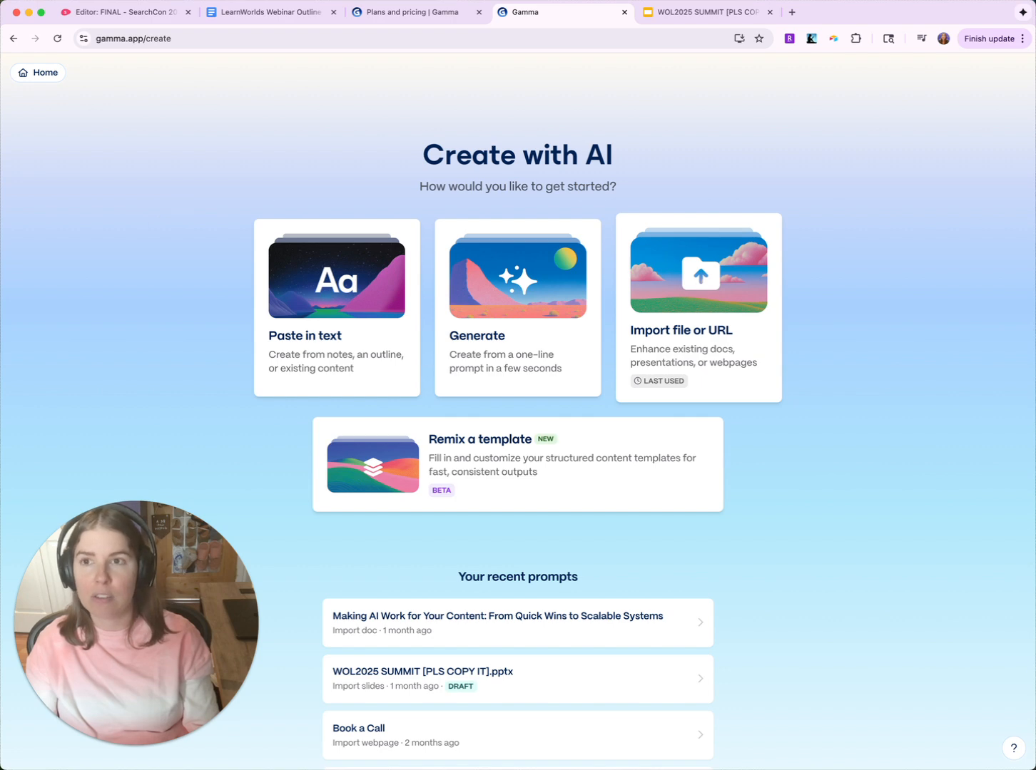
{"action": "left_click", "coordinate": [13, 40]}
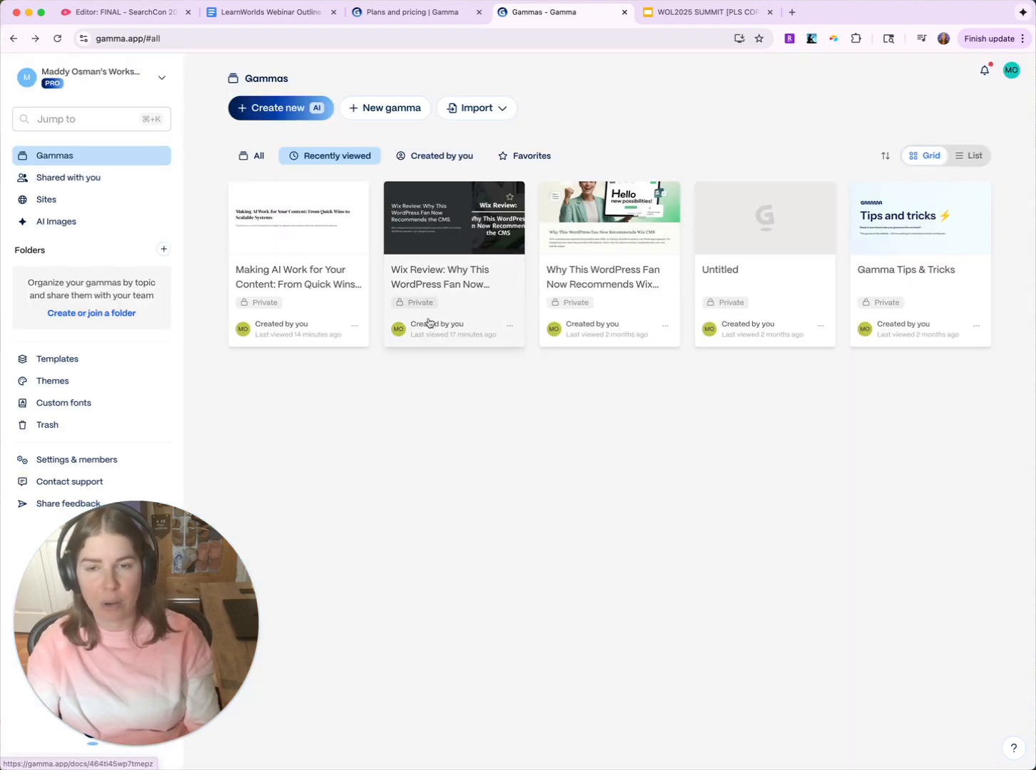
{"action": "left_click", "coordinate": [445, 245]}
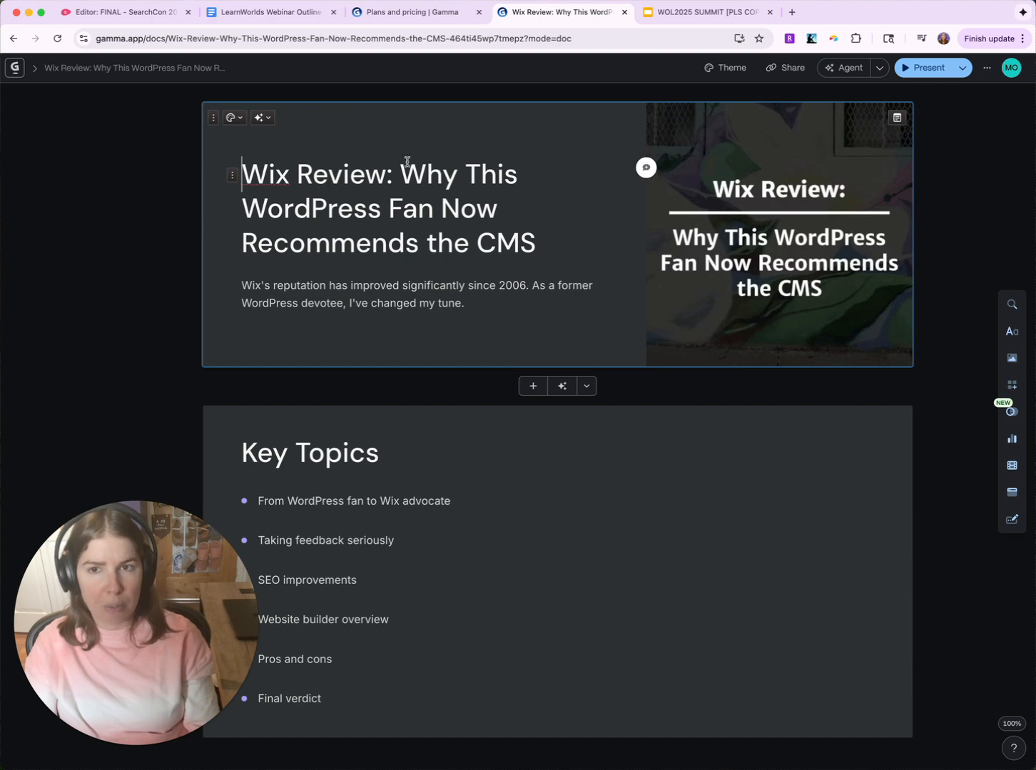
{"action": "scroll", "coordinate": [370, 317], "scroll_direction": "down", "scroll_amount": 7}
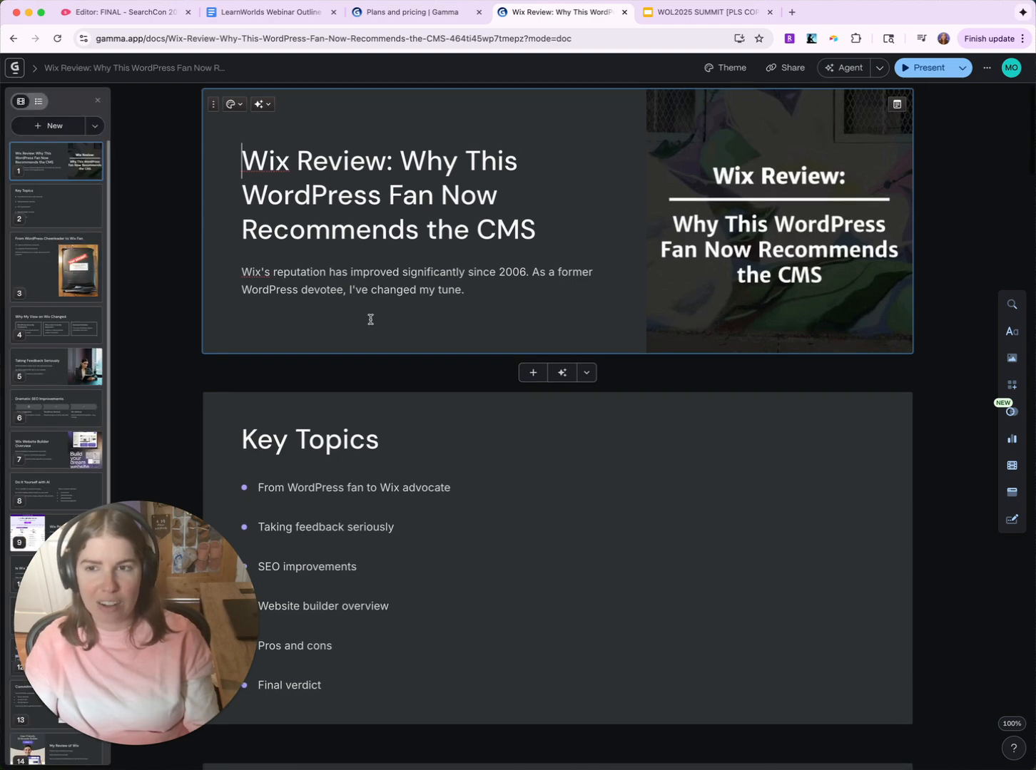
{"action": "scroll", "coordinate": [370, 319], "scroll_direction": "down", "scroll_amount": 3}
{"action": "left_click", "coordinate": [640, 249]}
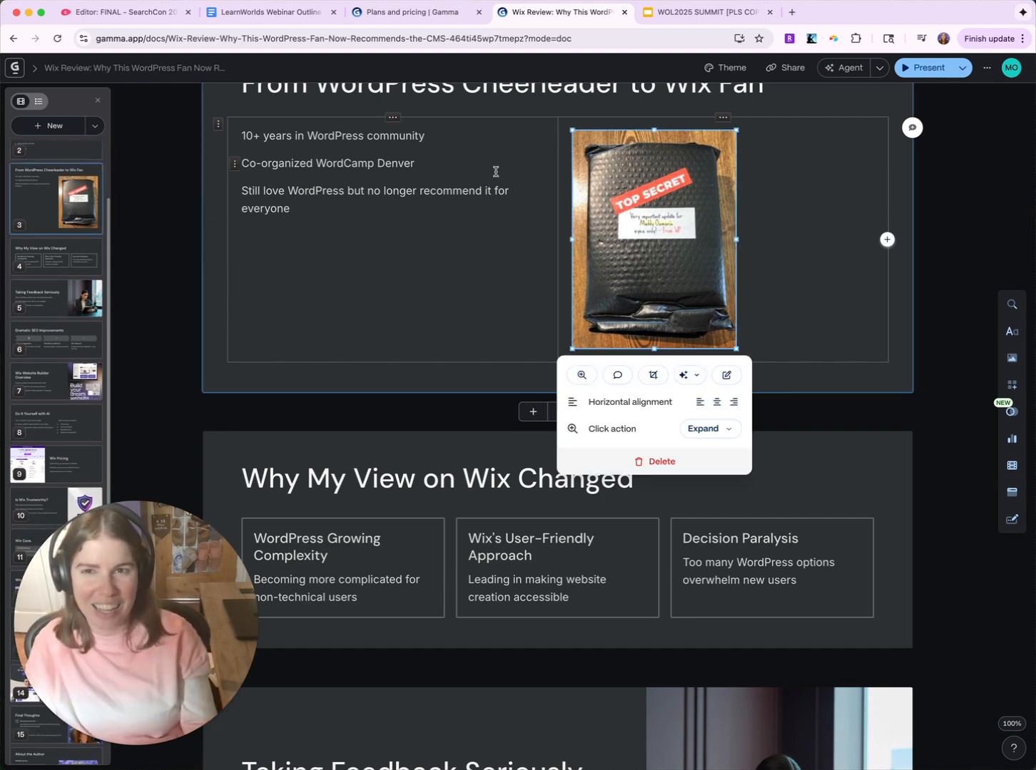
{"action": "left_click", "coordinate": [158, 203]}
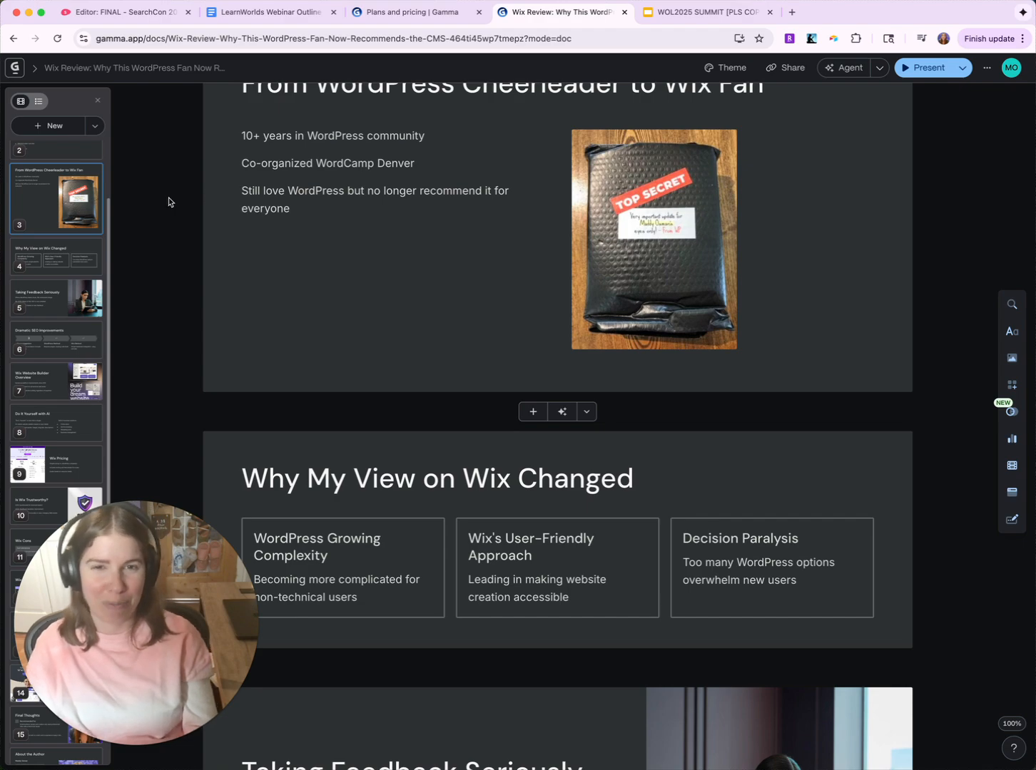
{"action": "scroll", "coordinate": [438, 275], "scroll_direction": "up", "scroll_amount": 8}
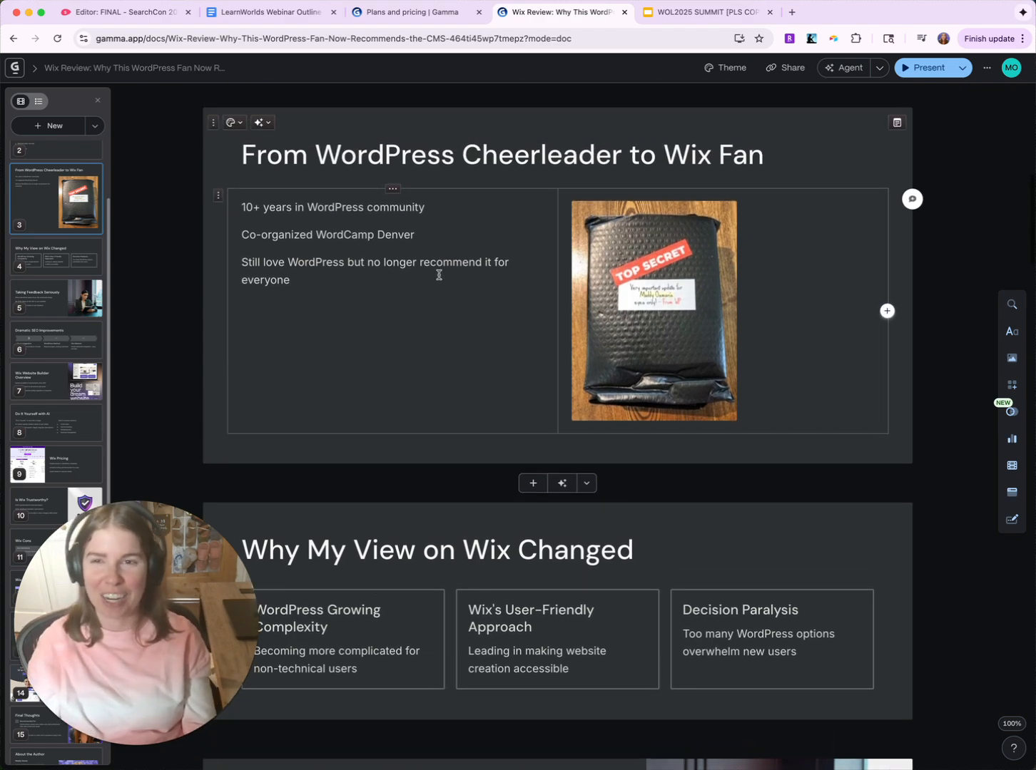
{"action": "scroll", "coordinate": [439, 275], "scroll_direction": "up", "scroll_amount": 2}
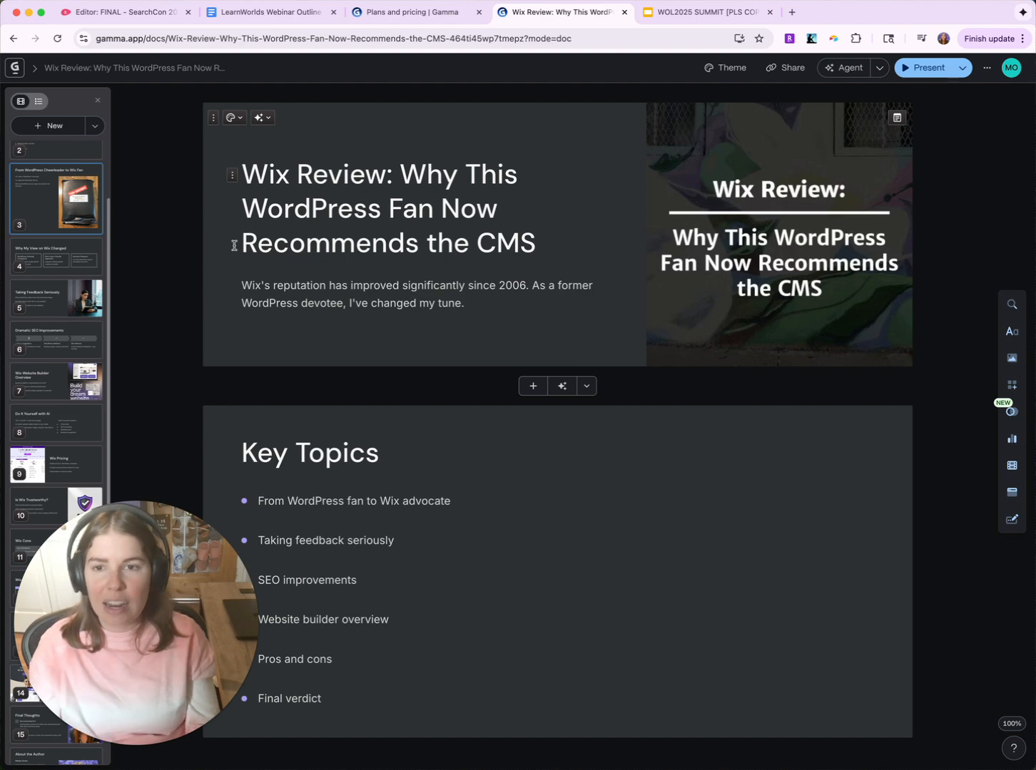
{"action": "scroll", "coordinate": [328, 256], "scroll_direction": "down", "scroll_amount": 5}
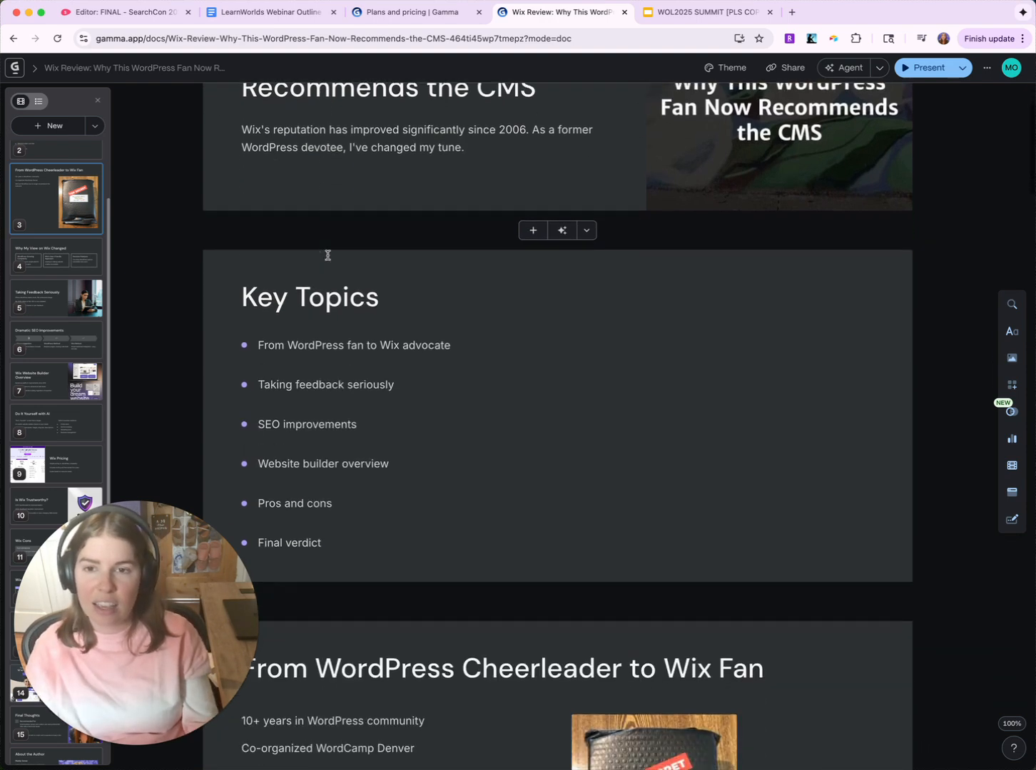
{"action": "scroll", "coordinate": [328, 255], "scroll_direction": "down", "scroll_amount": 10}
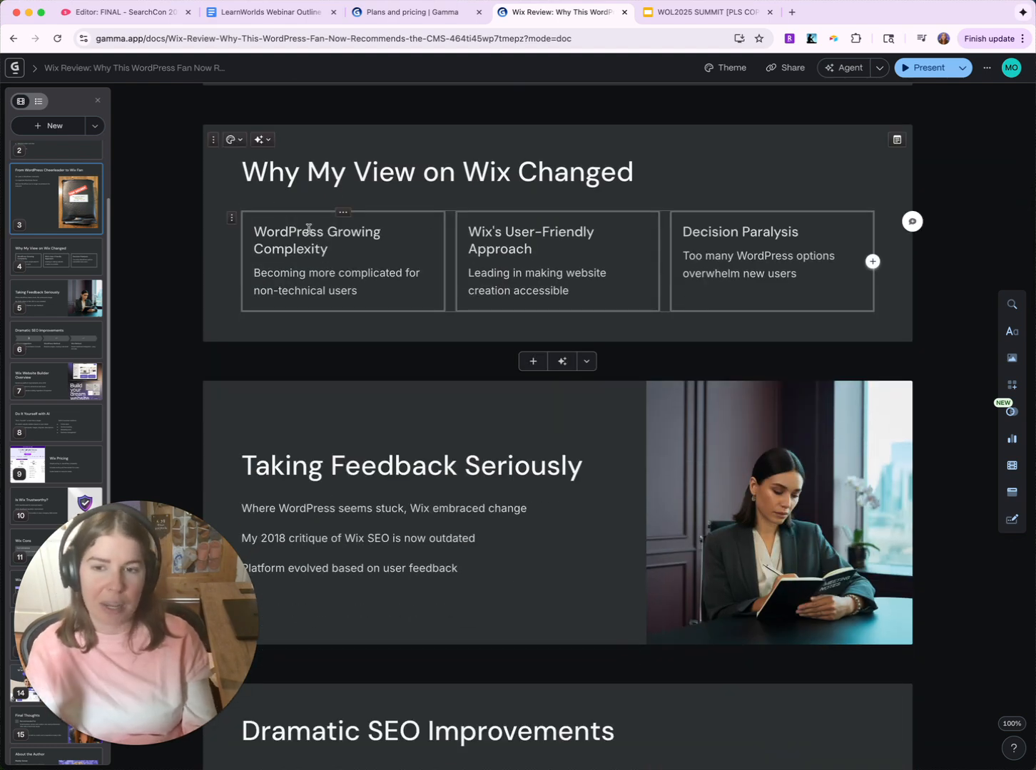
{"action": "scroll", "coordinate": [310, 235], "scroll_direction": "down", "scroll_amount": 4}
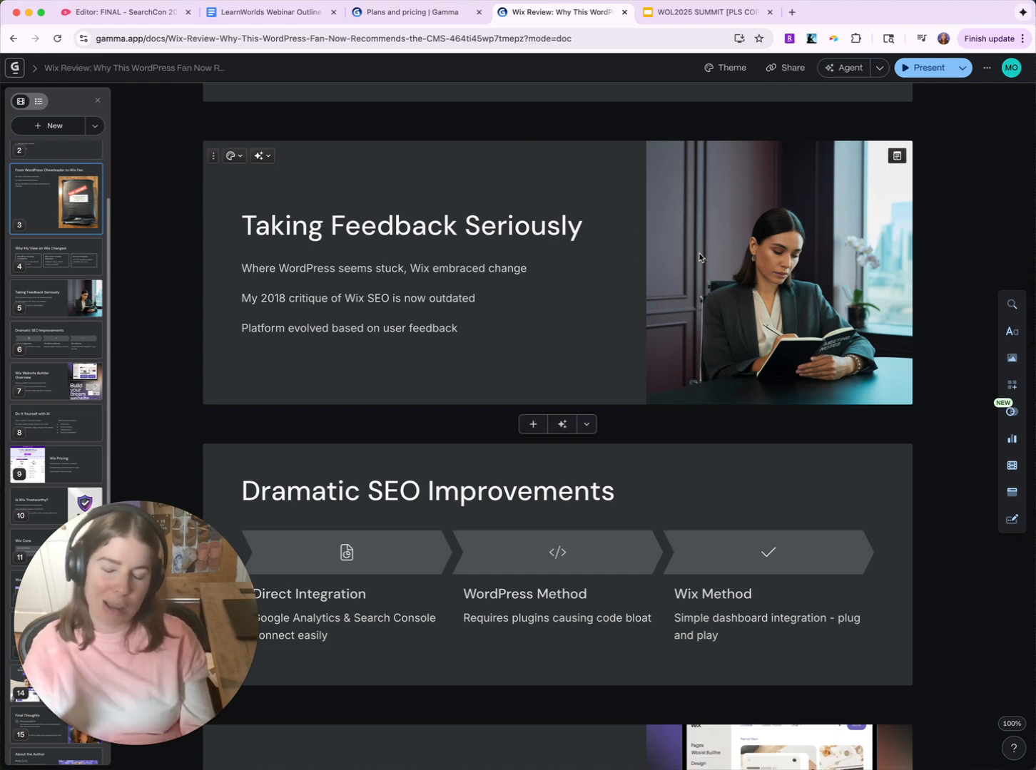
{"action": "scroll", "coordinate": [678, 260], "scroll_direction": "down", "scroll_amount": 1}
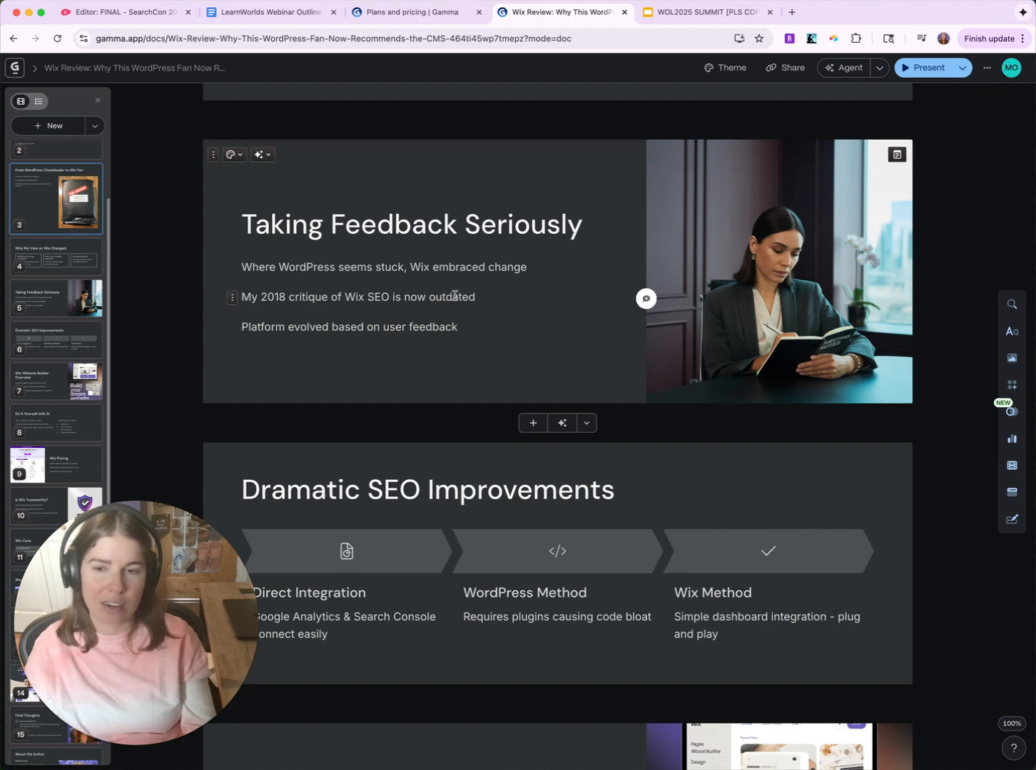
{"action": "scroll", "coordinate": [642, 294], "scroll_direction": "down", "scroll_amount": 5}
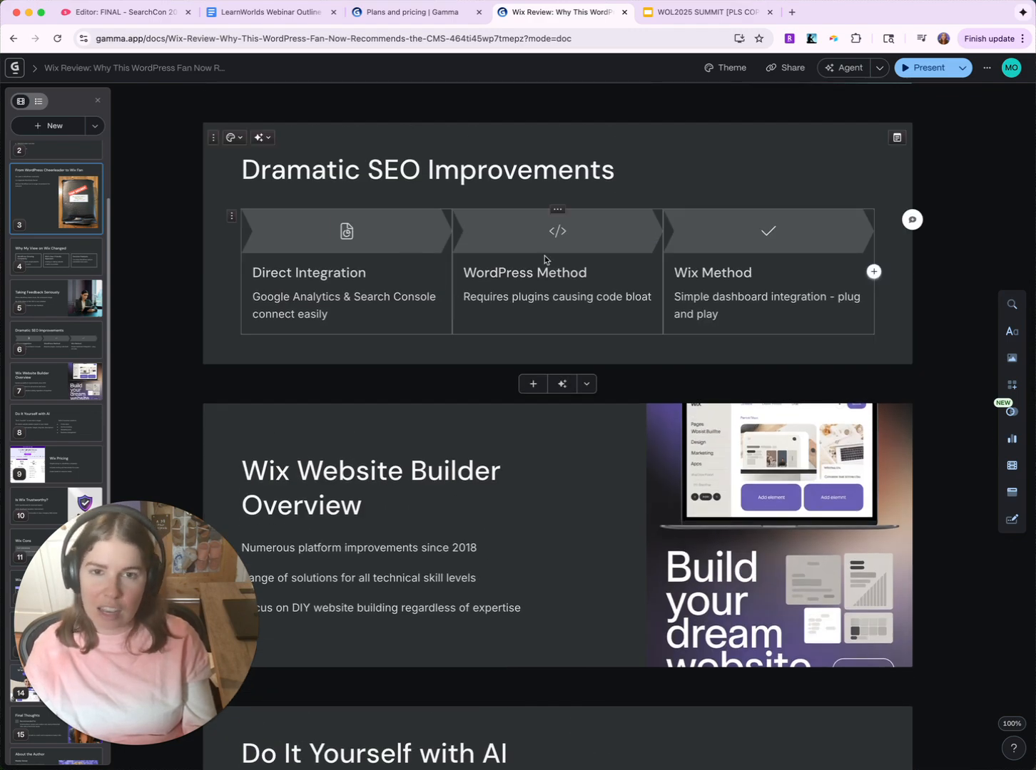
{"action": "scroll", "coordinate": [471, 383], "scroll_direction": "down", "scroll_amount": 4}
{"action": "scroll", "coordinate": [452, 370], "scroll_direction": "down", "scroll_amount": 15}
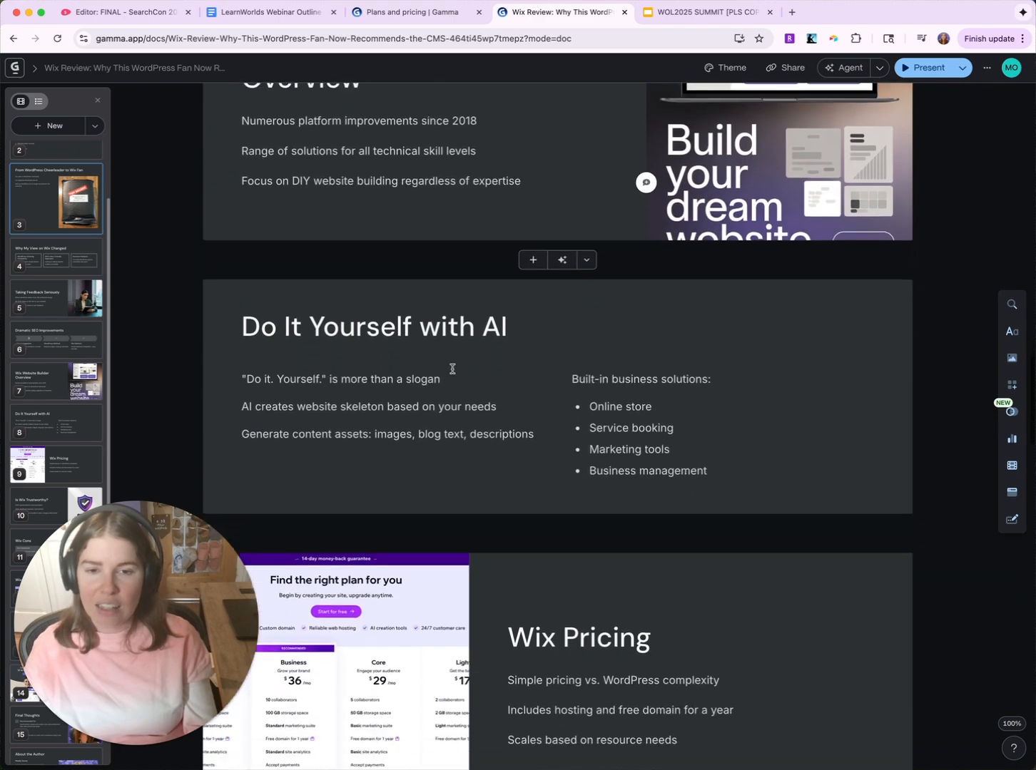
{"action": "scroll", "coordinate": [452, 368], "scroll_direction": "down", "scroll_amount": 5}
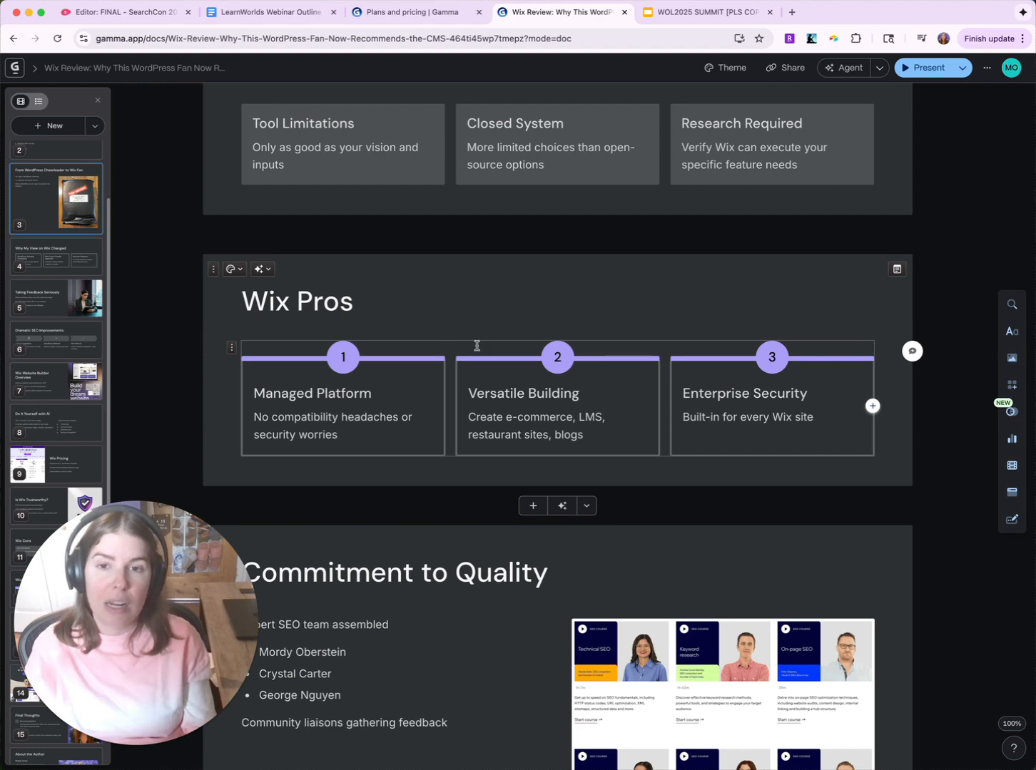
- Scroll the Wix Review deck and select the image on the My Review of Wix card
{"action": "scroll", "coordinate": [519, 346], "scroll_direction": "down", "scroll_amount": 3}
{"action": "scroll", "coordinate": [519, 346], "scroll_direction": "up", "scroll_amount": 2}
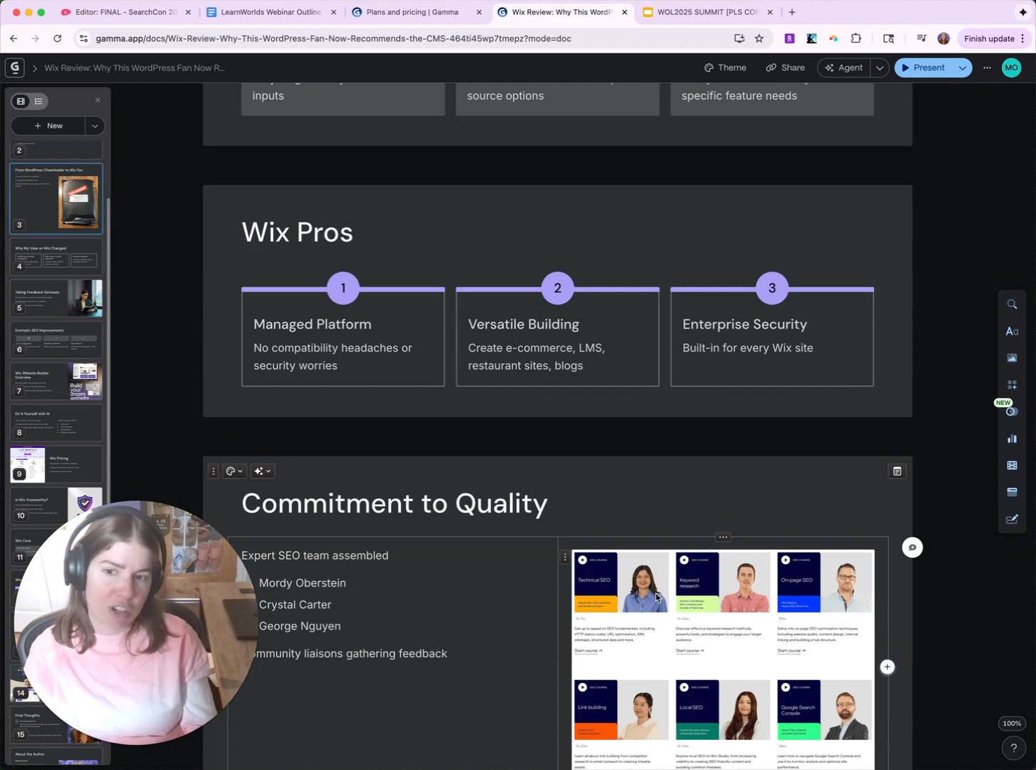
{"action": "scroll", "coordinate": [654, 595], "scroll_direction": "down", "scroll_amount": 5}
{"action": "scroll", "coordinate": [657, 588], "scroll_direction": "down", "scroll_amount": 9}
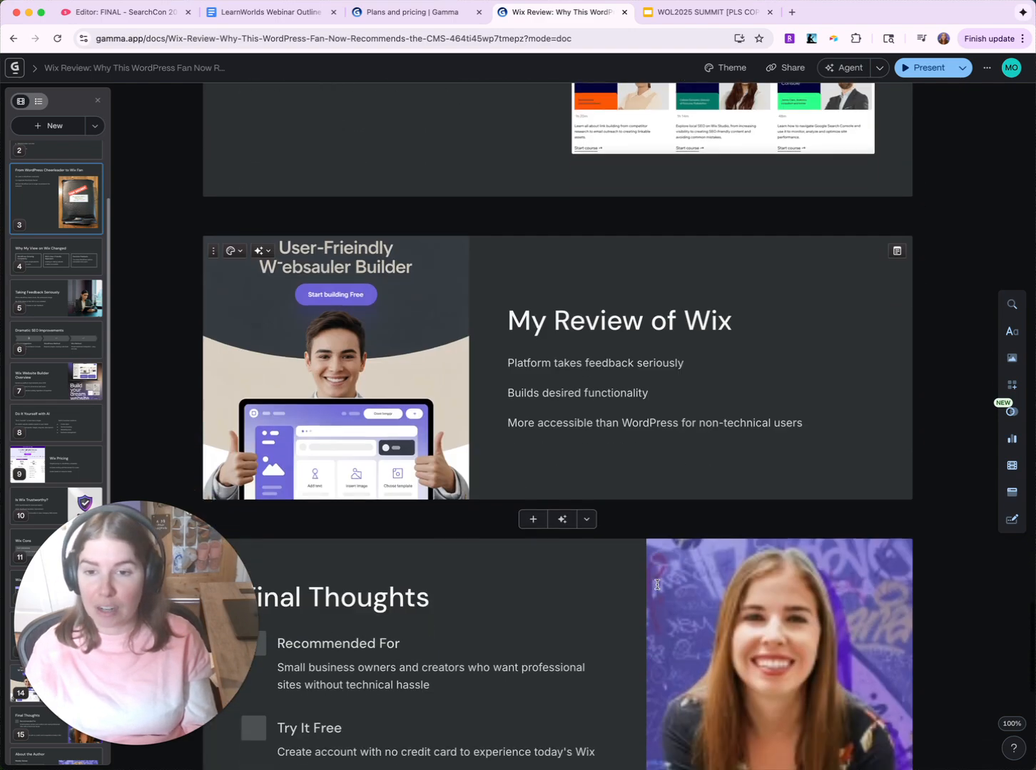
{"action": "scroll", "coordinate": [658, 584], "scroll_direction": "up", "scroll_amount": 3}
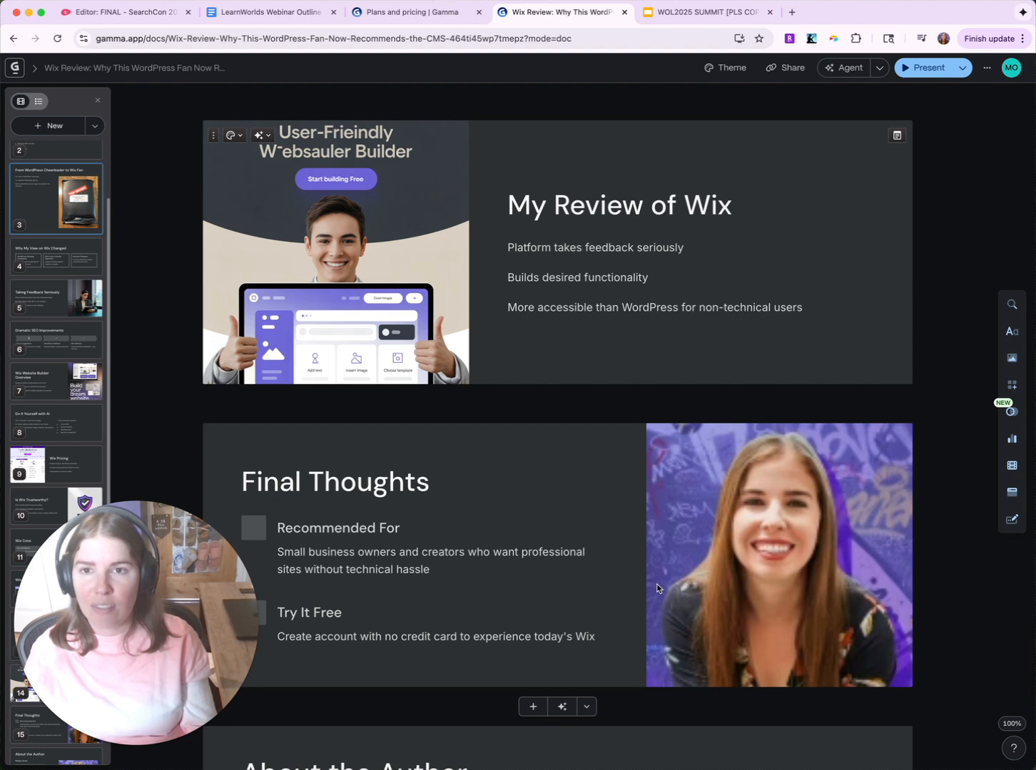
{"action": "left_click", "coordinate": [307, 181]}
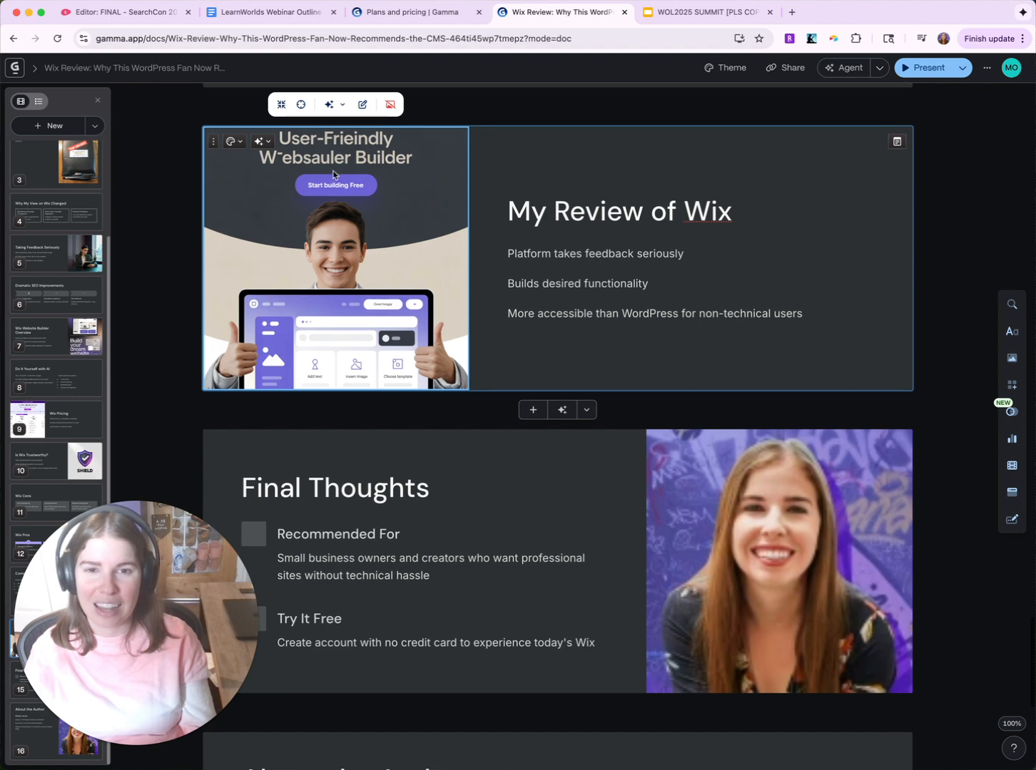
- Scroll to the deck's final cards, then return to the Gammas dashboard
{"action": "scroll", "coordinate": [337, 178], "scroll_direction": "down", "scroll_amount": 1}
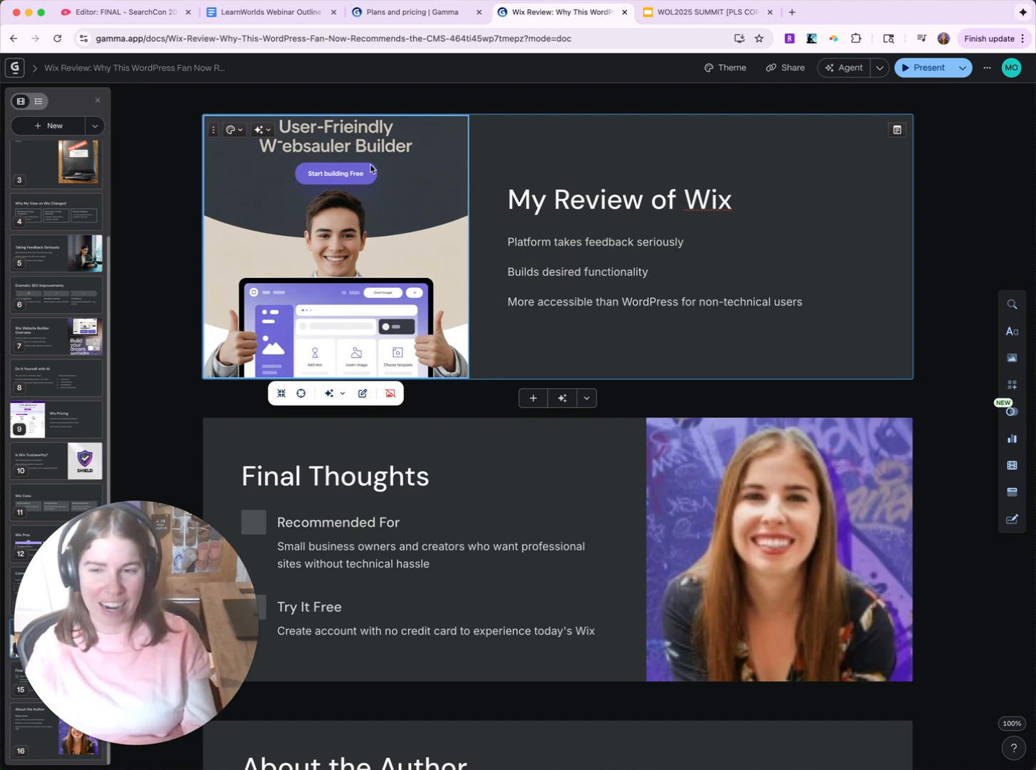
{"action": "scroll", "coordinate": [567, 358], "scroll_direction": "down", "scroll_amount": 5}
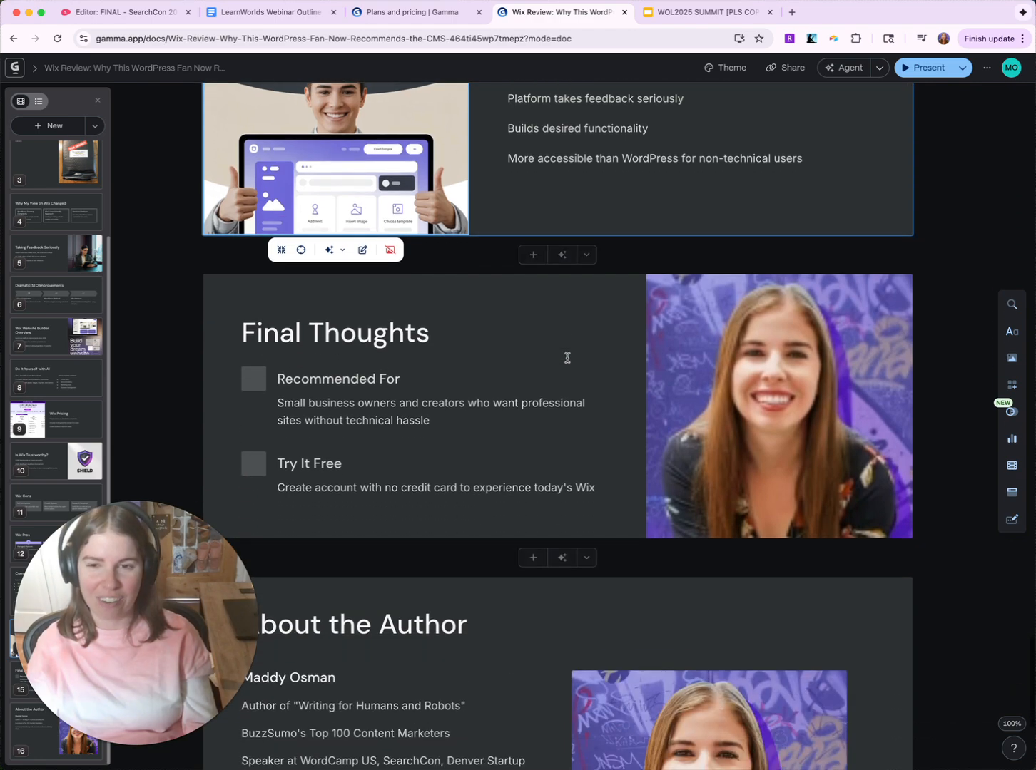
{"action": "scroll", "coordinate": [567, 358], "scroll_direction": "down", "scroll_amount": 10}
{"action": "scroll", "coordinate": [567, 358], "scroll_direction": "up", "scroll_amount": 20}
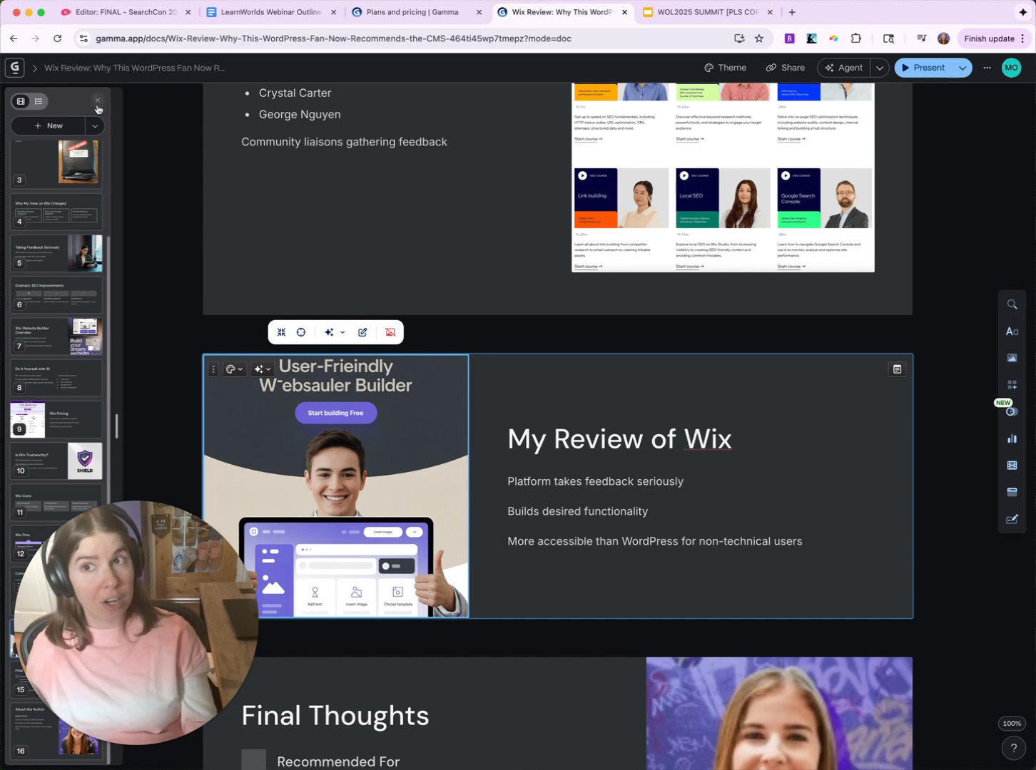
{"action": "left_click", "coordinate": [14, 39]}
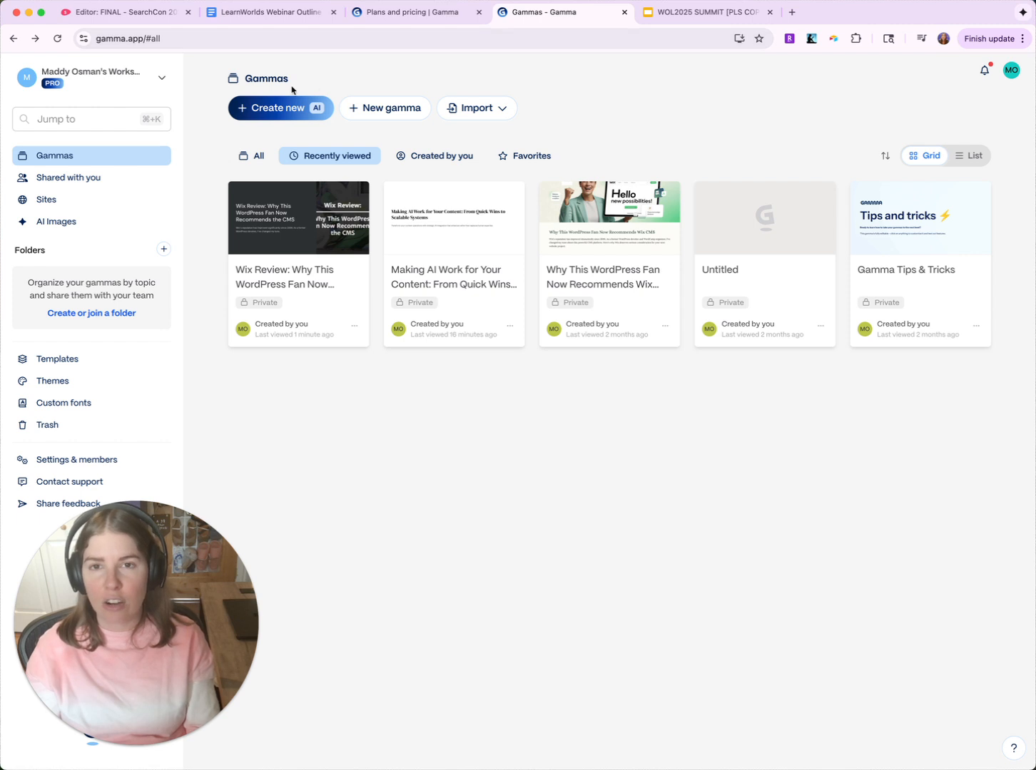
- Open the dashboard's Import dropdown listing AI import, Plain import and Theme import
{"action": "left_click", "coordinate": [457, 110]}
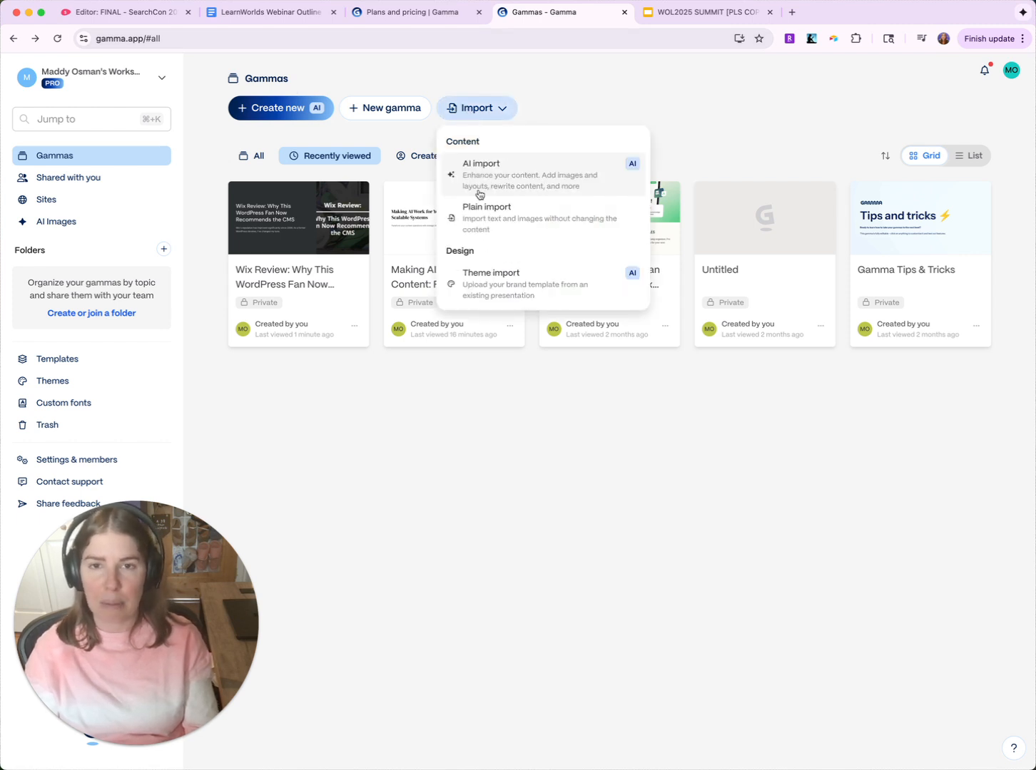
- Cancel a Theme import, open the WOL2025 SUMMIT theme's settings, then switch to its Google Slides deck
{"action": "left_click", "coordinate": [513, 292]}
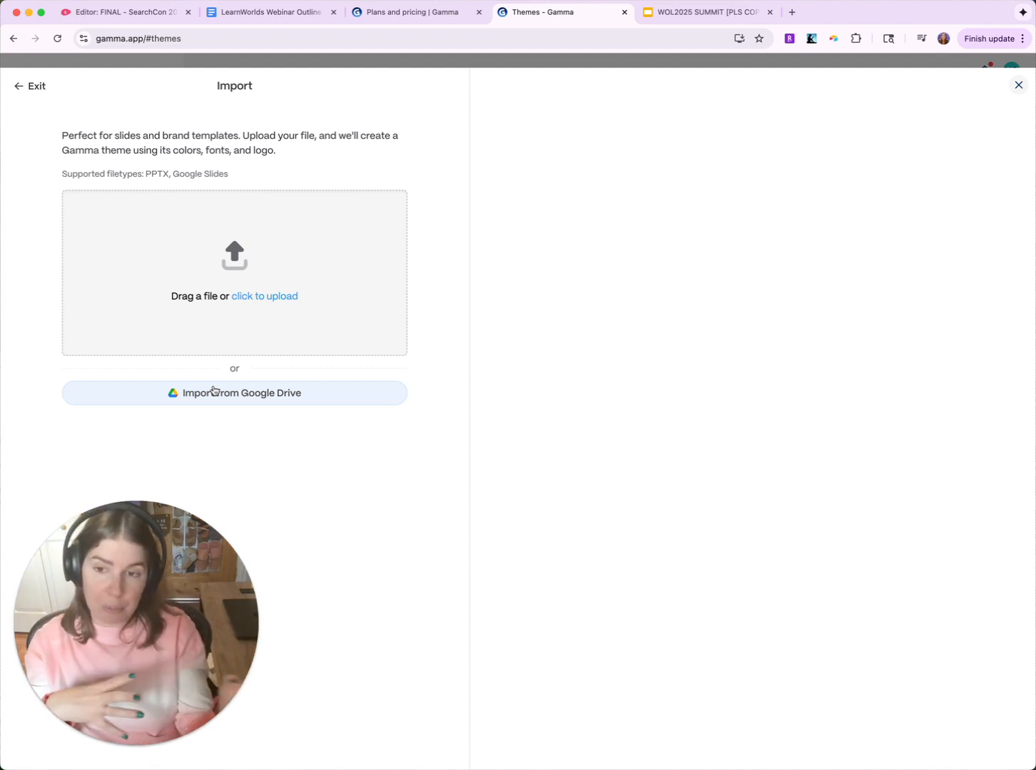
{"action": "left_click", "coordinate": [74, 64]}
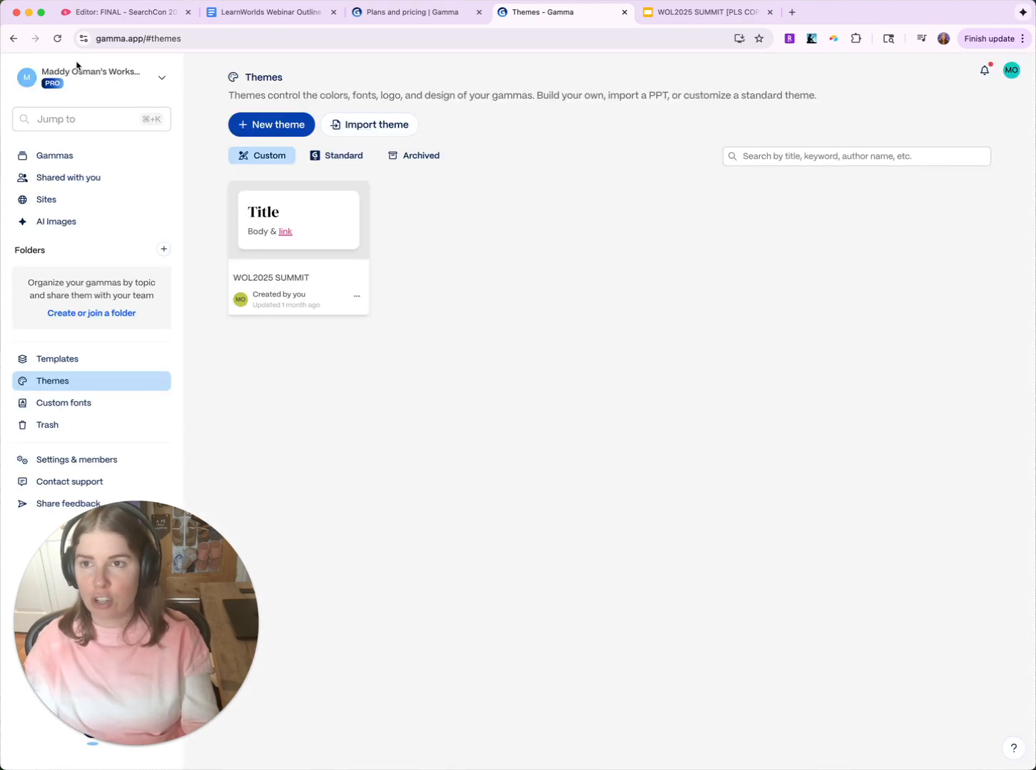
{"action": "left_click", "coordinate": [295, 255]}
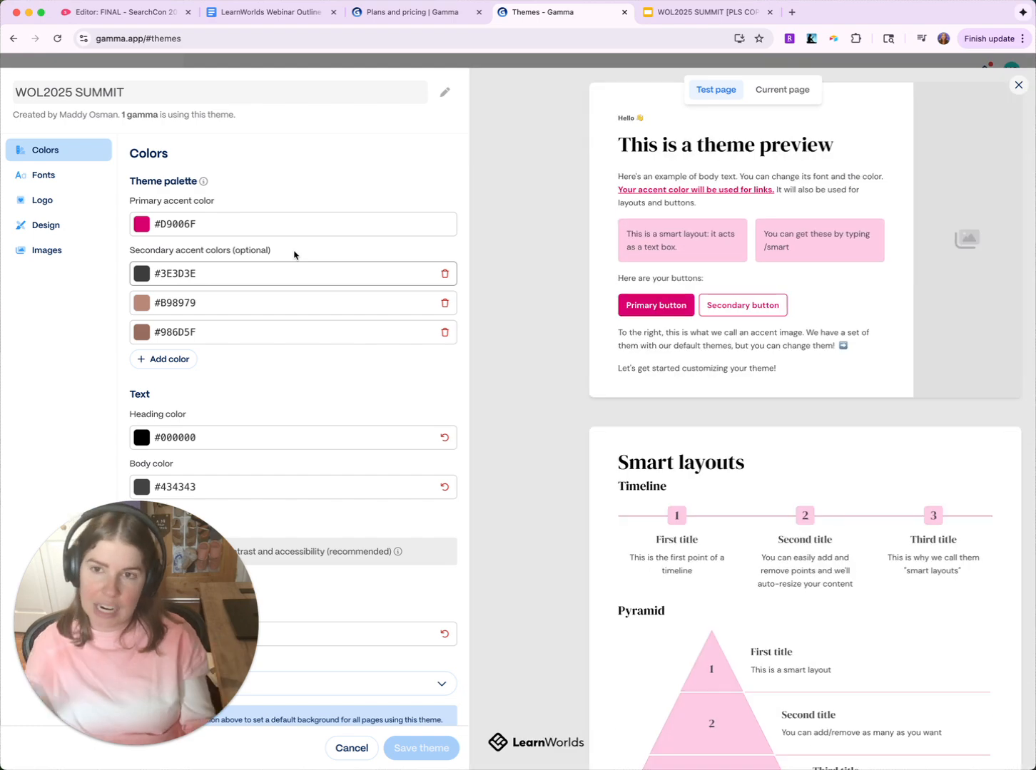
{"action": "scroll", "coordinate": [291, 236], "scroll_direction": "down", "scroll_amount": 1}
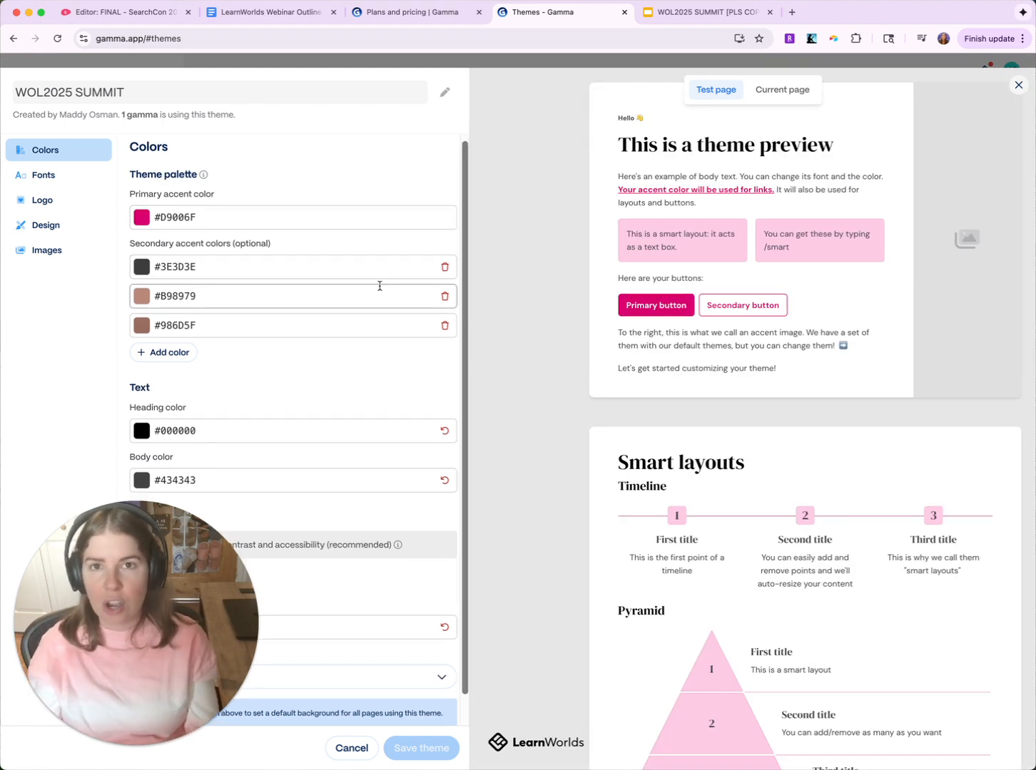
{"action": "left_click", "coordinate": [716, 13]}
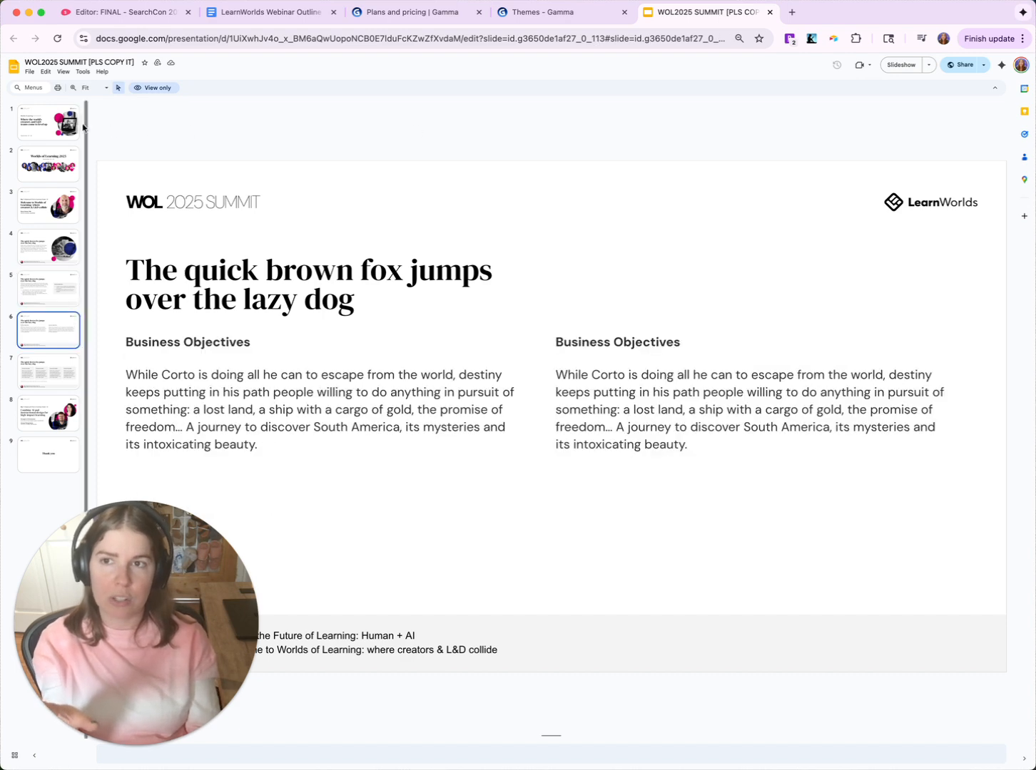
- Browse WOL2025 SUMMIT slides 1–5, comparing them against the Gamma theme settings
{"action": "left_click", "coordinate": [72, 128]}
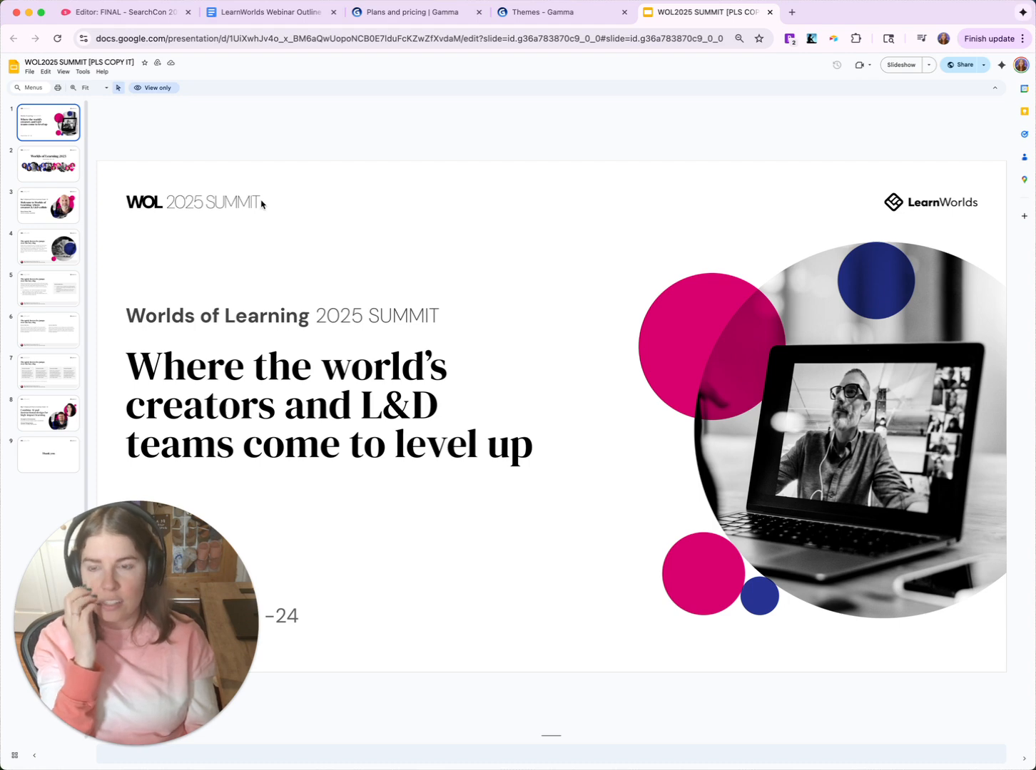
{"action": "left_click", "coordinate": [74, 174]}
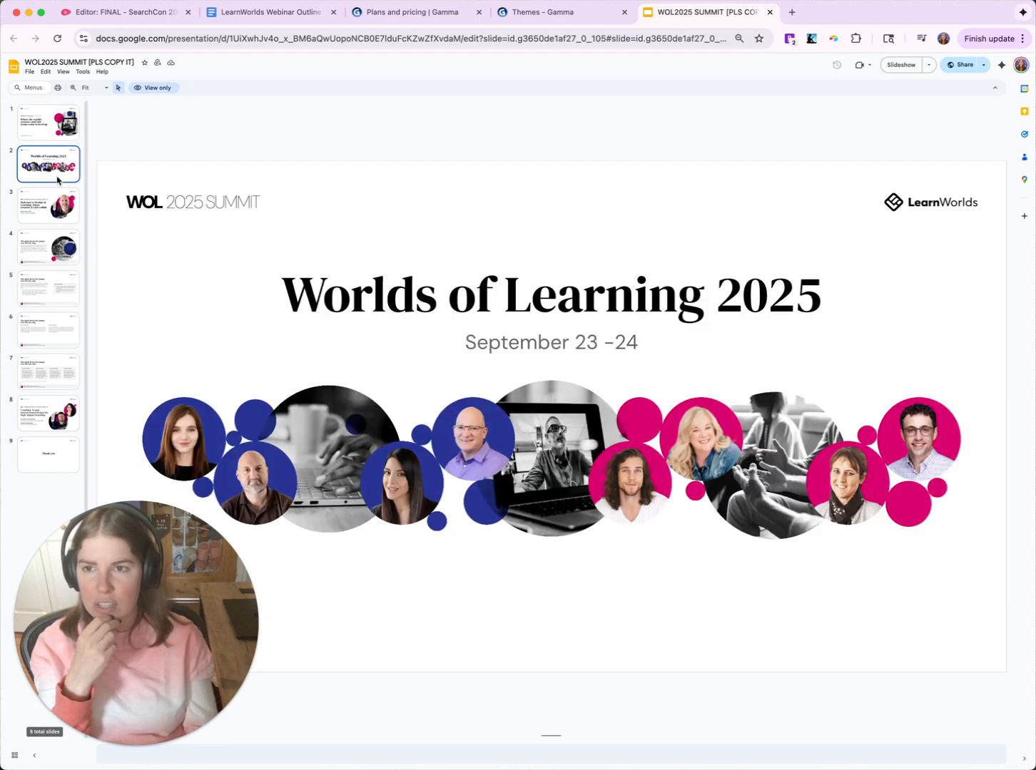
{"action": "left_click", "coordinate": [63, 211]}
{"action": "left_click", "coordinate": [72, 251]}
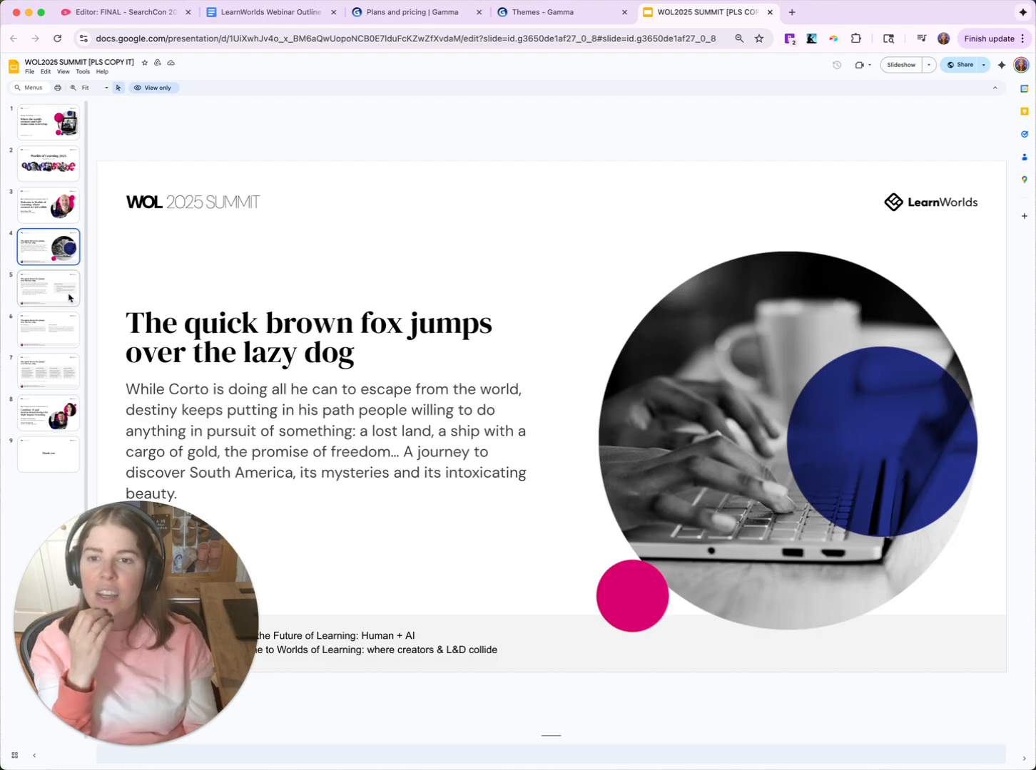
{"action": "left_click", "coordinate": [70, 297]}
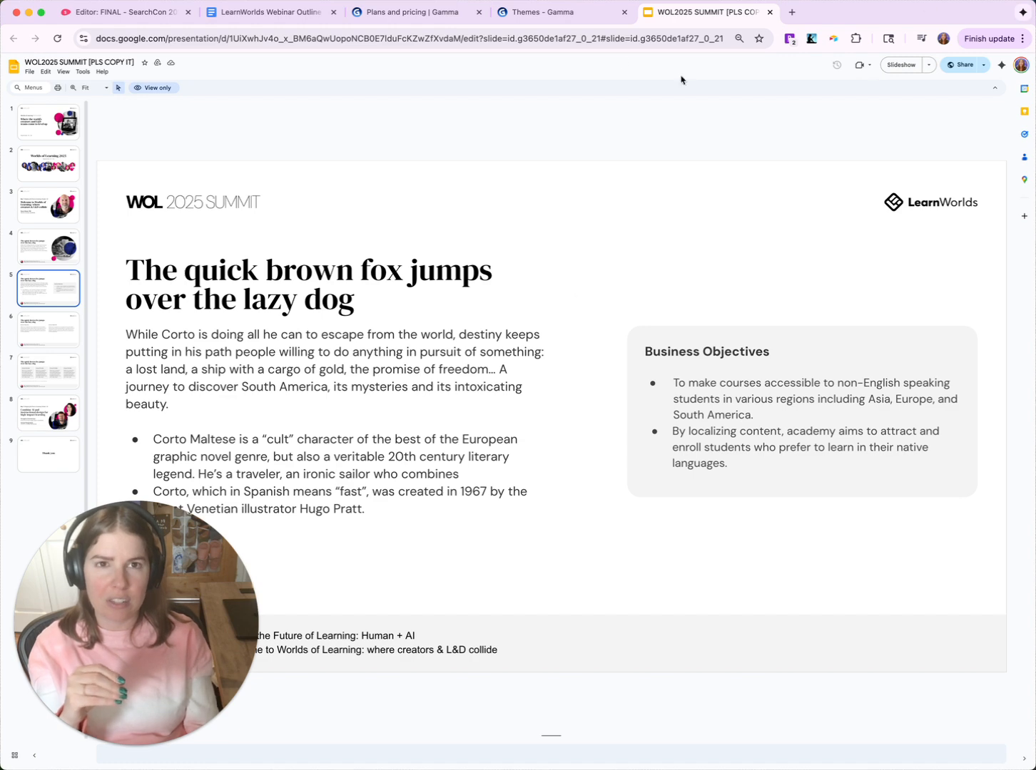
{"action": "left_click", "coordinate": [557, 18]}
{"action": "left_click", "coordinate": [693, 15]}
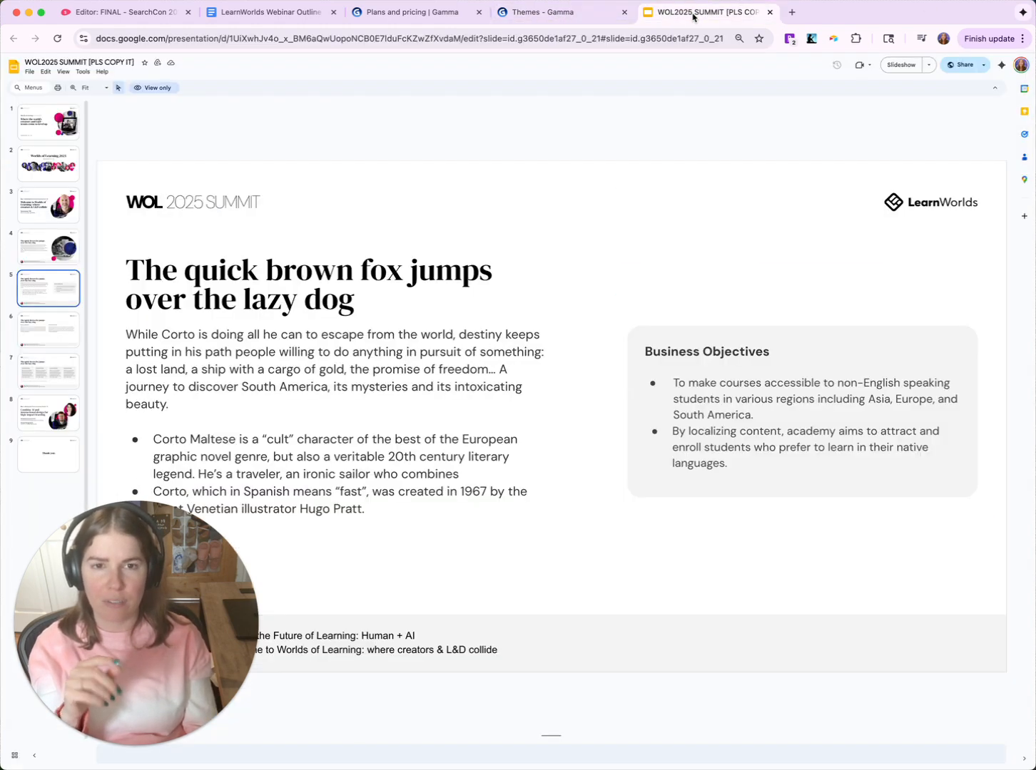
{"action": "left_click", "coordinate": [571, 14]}
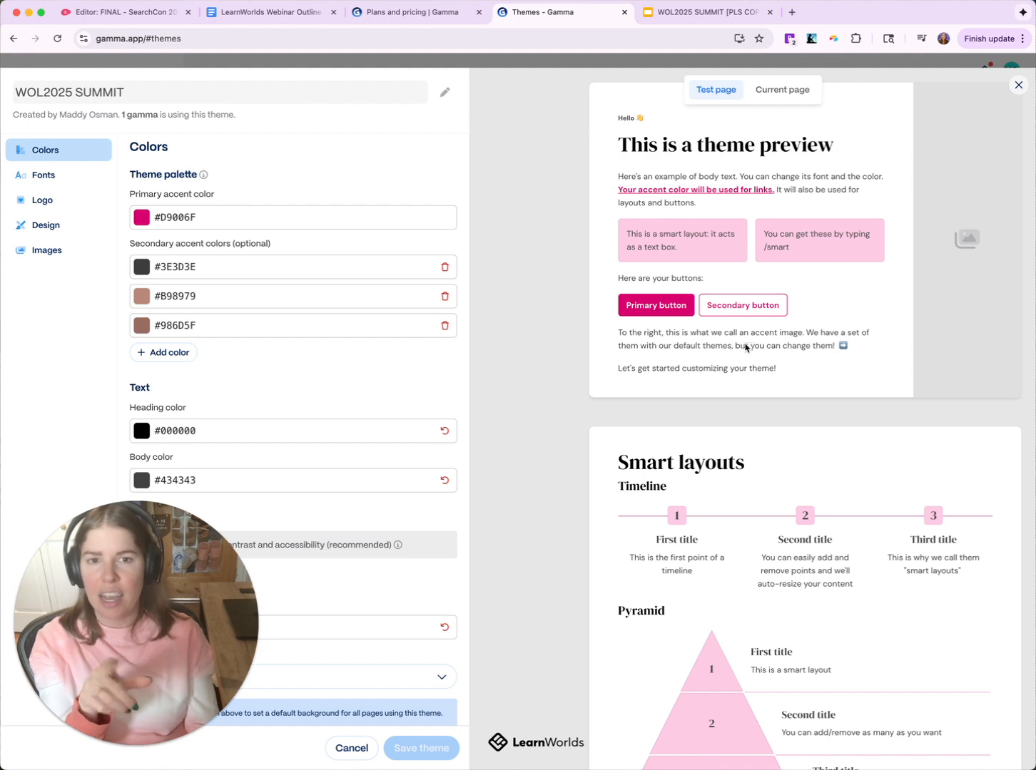
{"action": "left_click", "coordinate": [687, 15]}
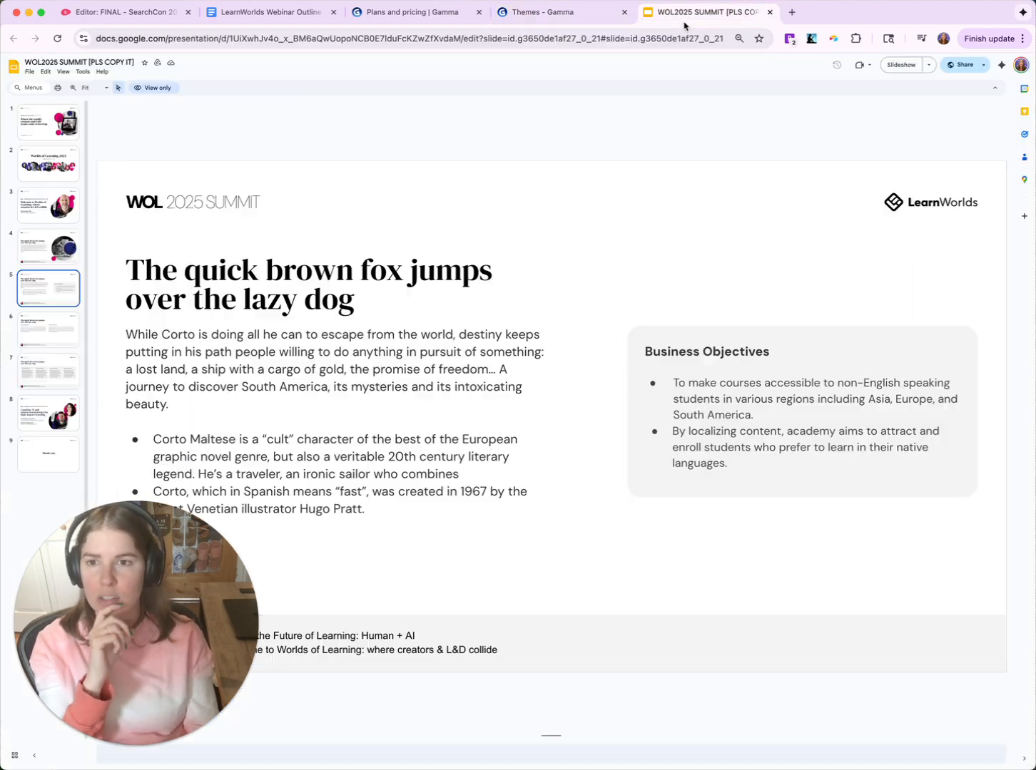
- Step through the slides to slide 8, 'Combine AI and instructional design for high-impact learning'
{"action": "left_click", "coordinate": [45, 207]}
{"action": "left_click", "coordinate": [60, 180]}
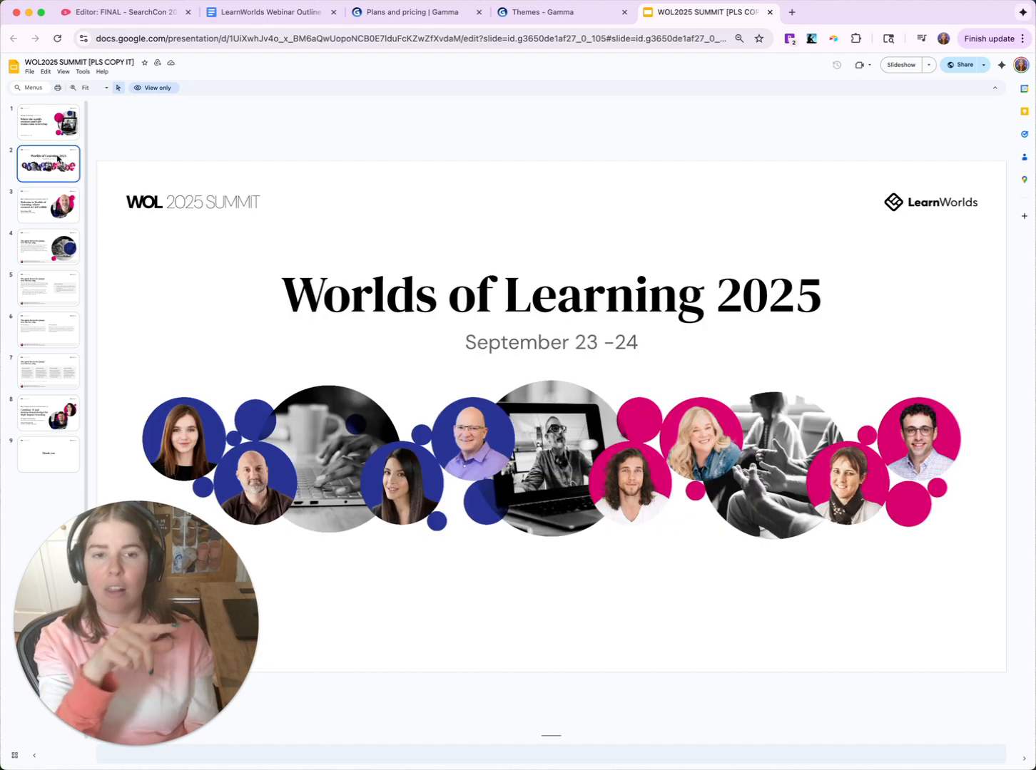
{"action": "left_click", "coordinate": [60, 287]}
{"action": "left_click", "coordinate": [57, 333]}
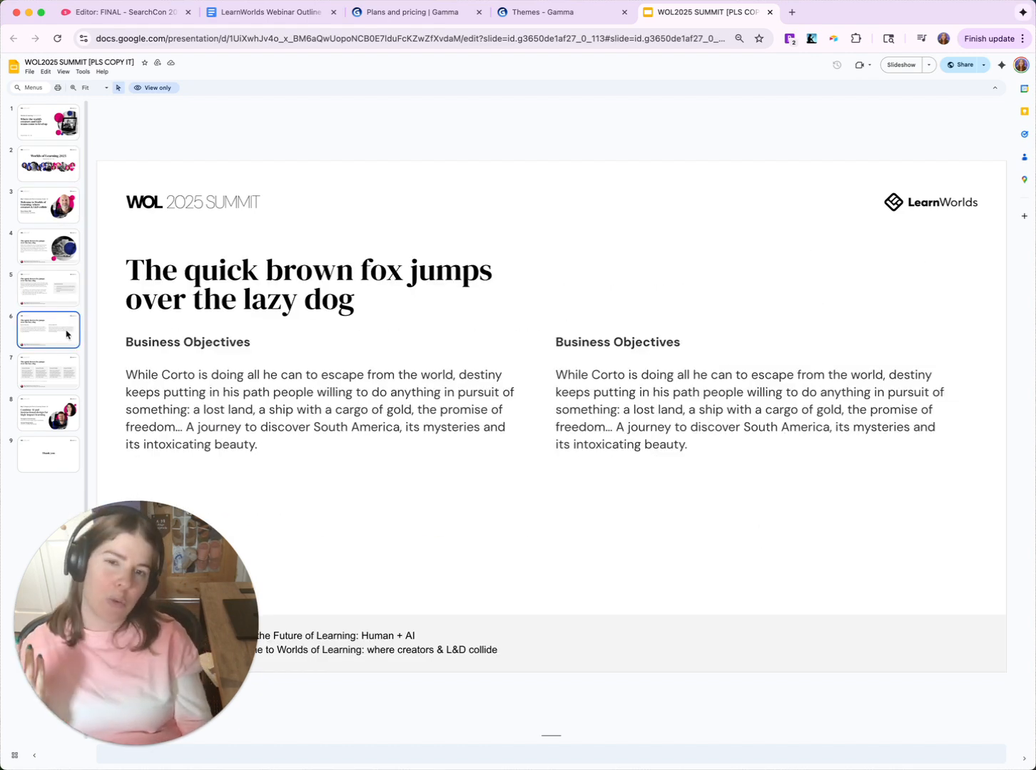
{"action": "left_click", "coordinate": [63, 377]}
{"action": "left_click", "coordinate": [61, 419]}
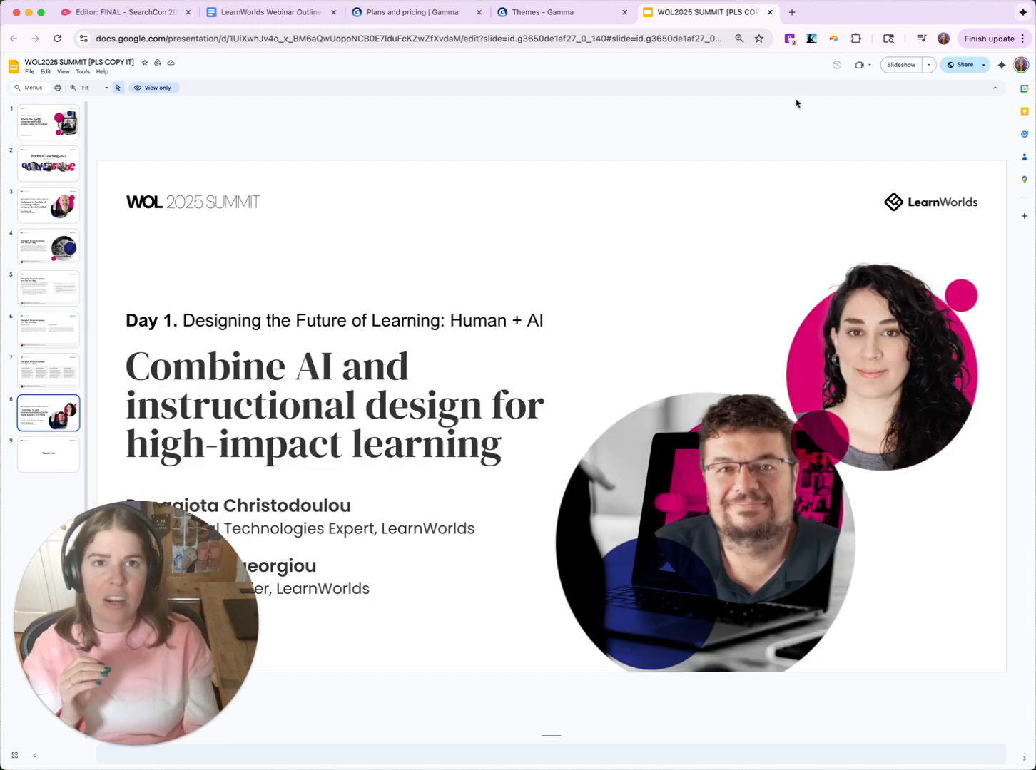
- Show the WOL2025 SUMMIT theme's LearnWorlds logo settings and scroll the preview to the Logo card
{"action": "left_click", "coordinate": [556, 9]}
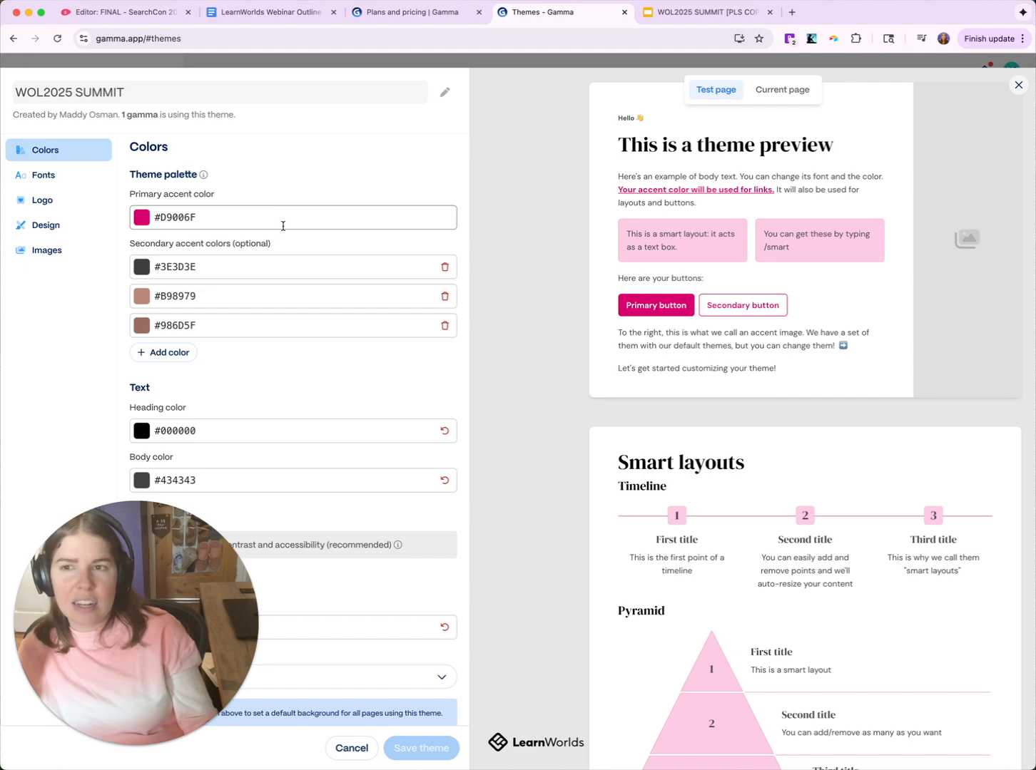
{"action": "left_click", "coordinate": [68, 202]}
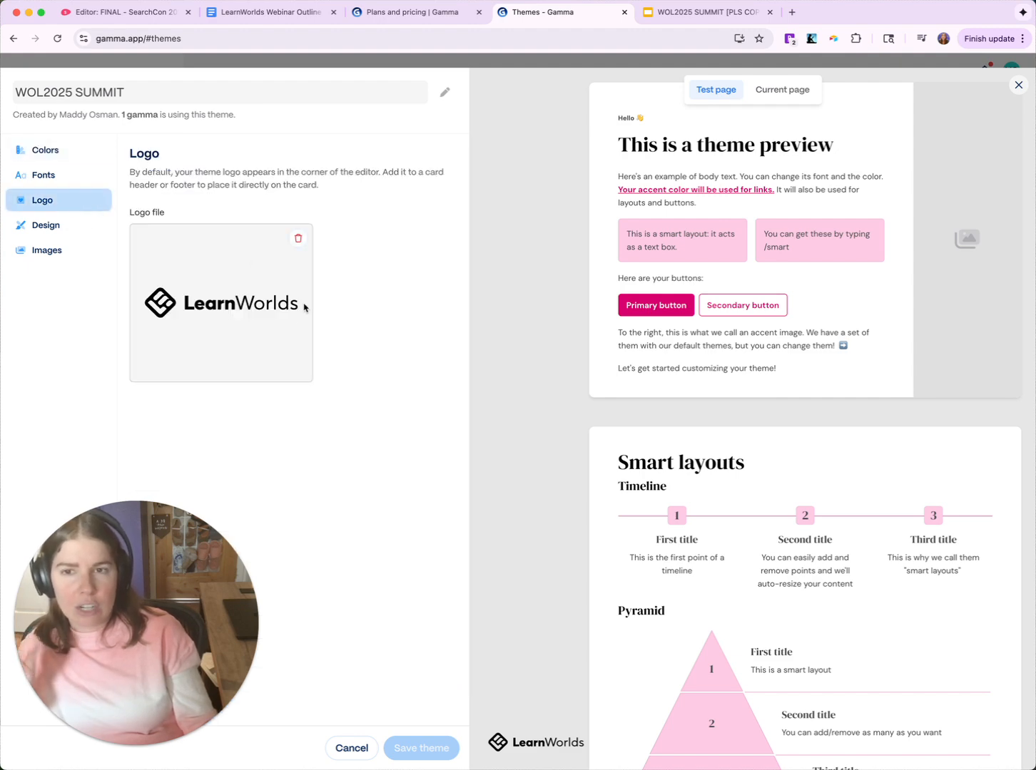
{"action": "scroll", "coordinate": [893, 277], "scroll_direction": "down", "scroll_amount": 10}
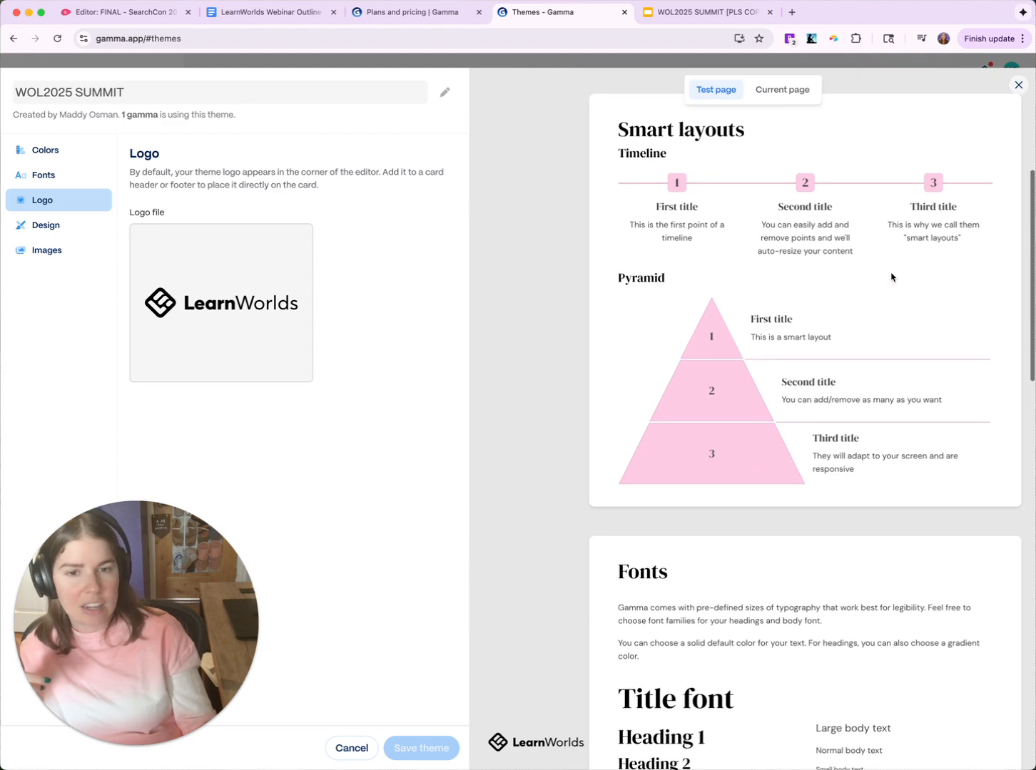
{"action": "scroll", "coordinate": [891, 278], "scroll_direction": "down", "scroll_amount": 8}
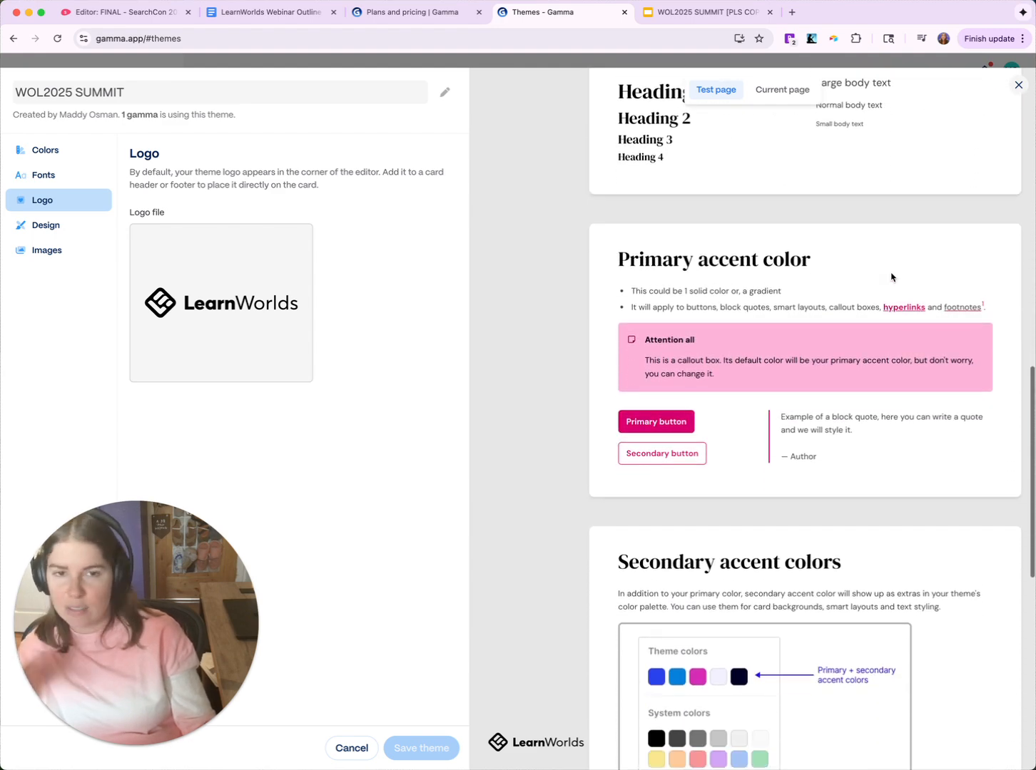
{"action": "scroll", "coordinate": [891, 278], "scroll_direction": "down", "scroll_amount": 10}
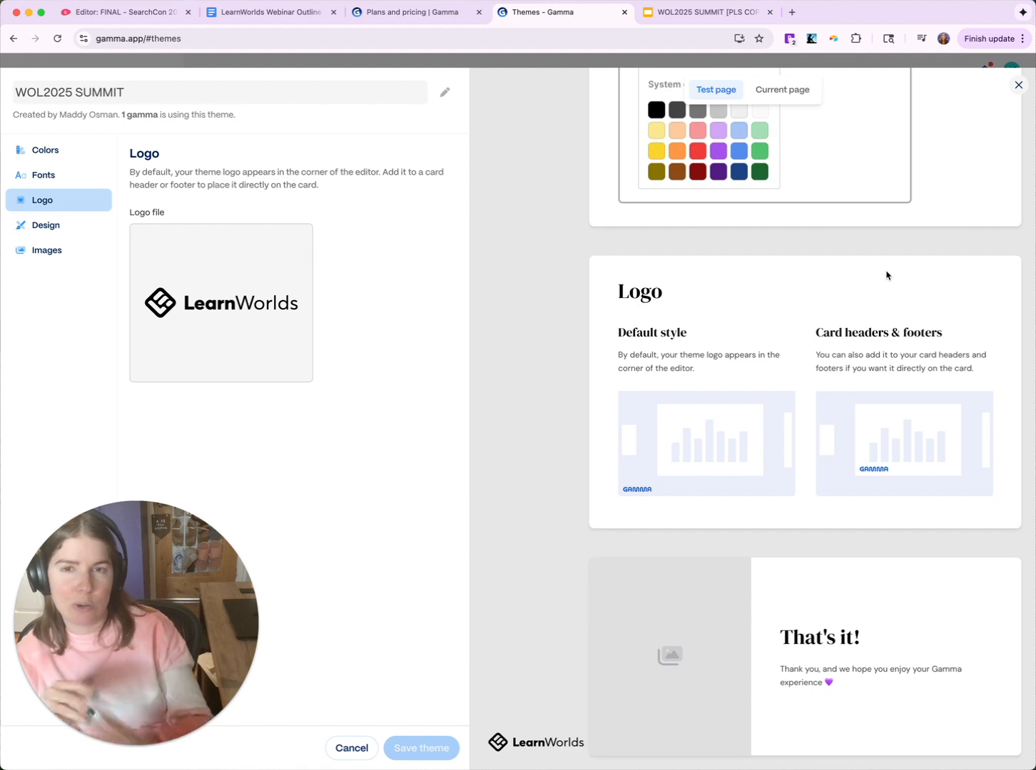
- Page back through the WOL2025 SUMMIT slides from slide 7 to slide 4's circular laptop photo
{"action": "left_click", "coordinate": [683, 17]}
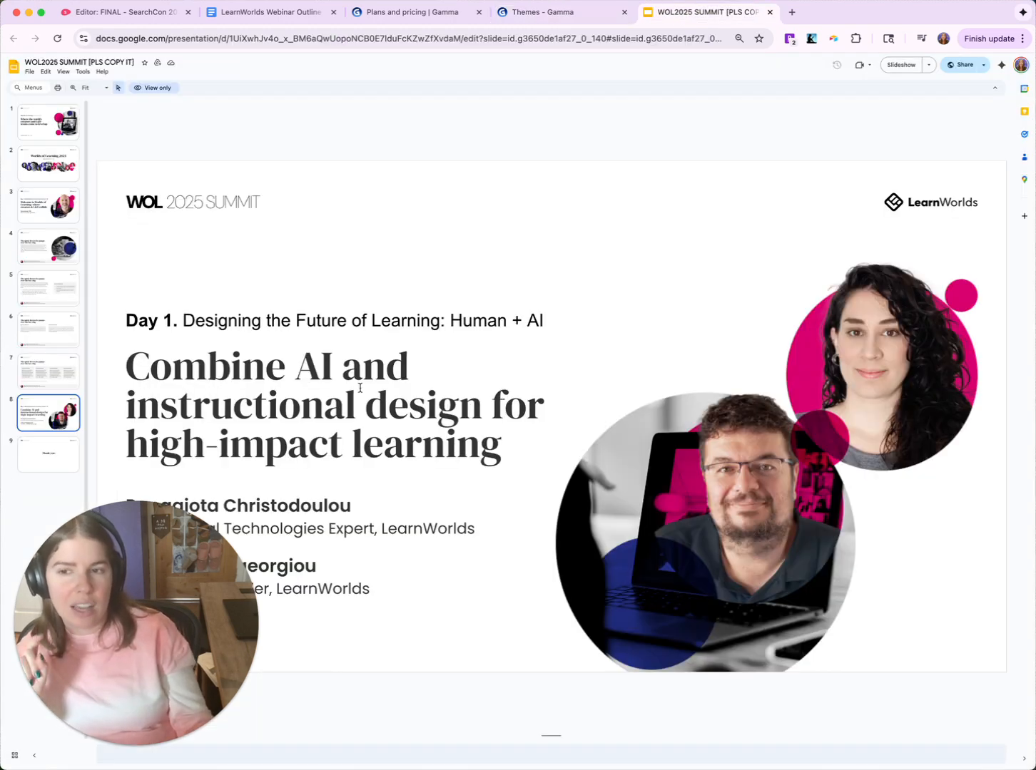
{"action": "key", "text": "Up"}
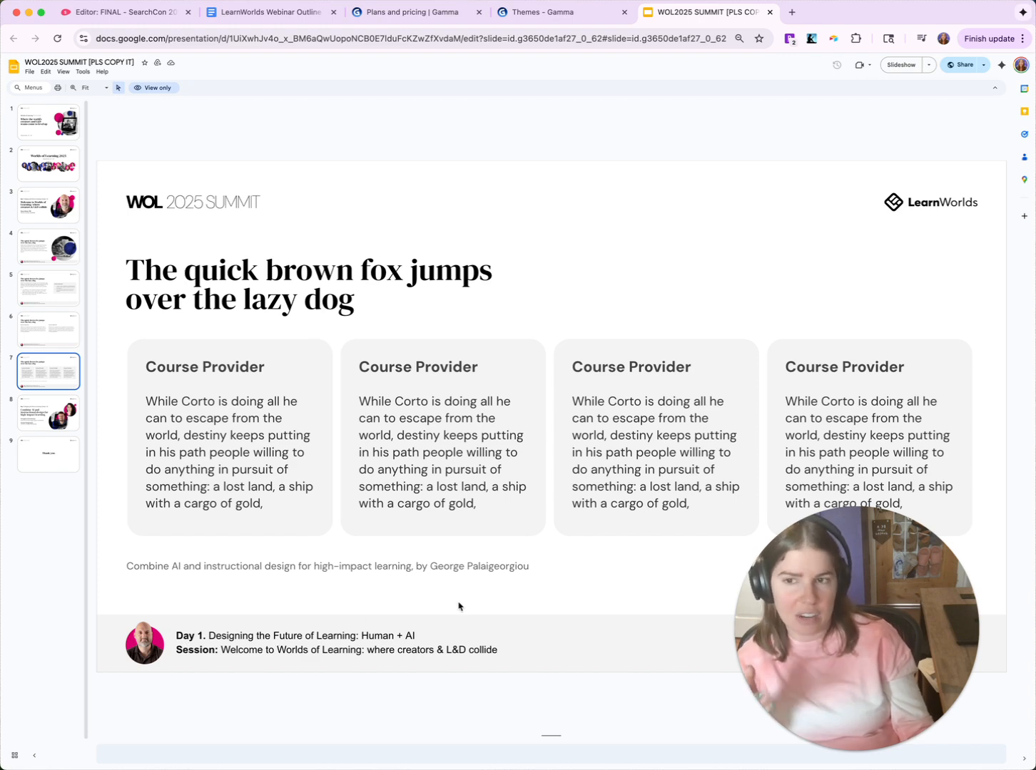
{"action": "left_click", "coordinate": [57, 330]}
{"action": "left_click", "coordinate": [61, 288]}
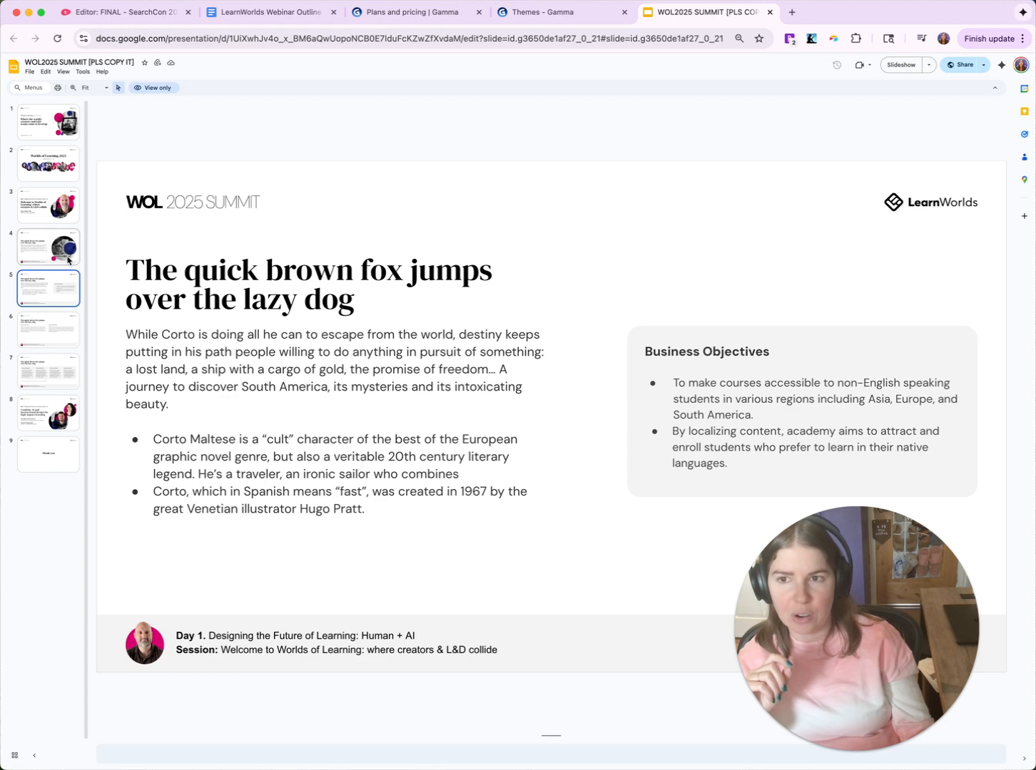
{"action": "left_click", "coordinate": [67, 249]}
{"action": "left_click", "coordinate": [63, 206]}
{"action": "left_click", "coordinate": [64, 247]}
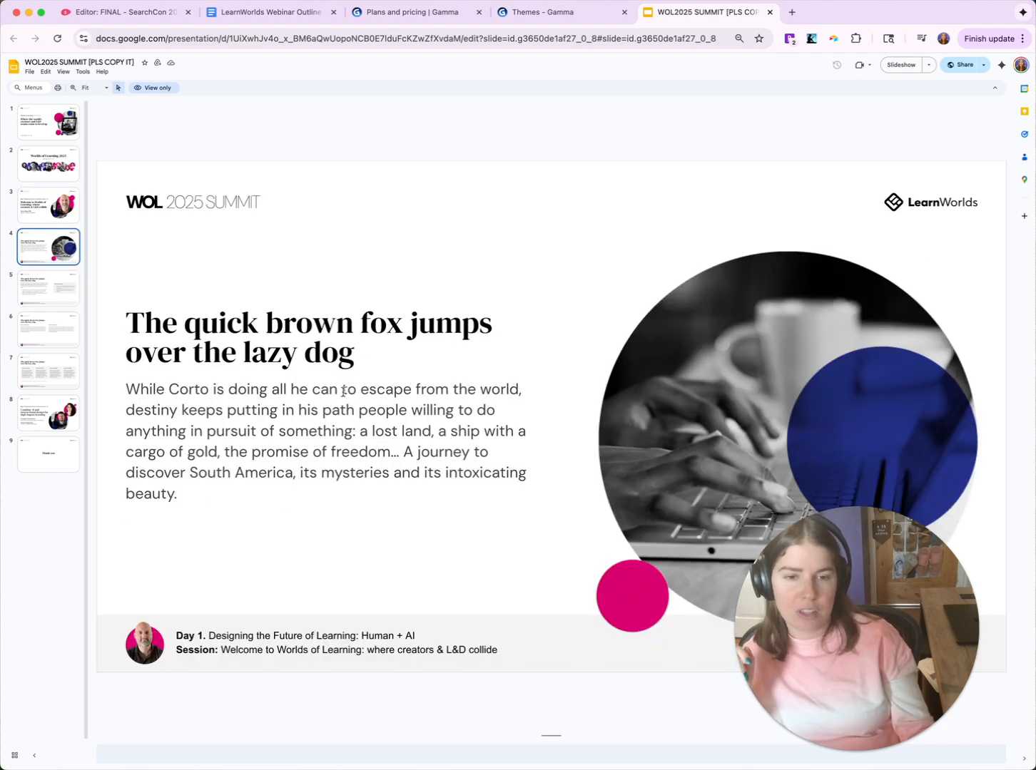
{"action": "left_click_drag", "start_coordinate": [906, 559], "coordinate": [189, 570]}
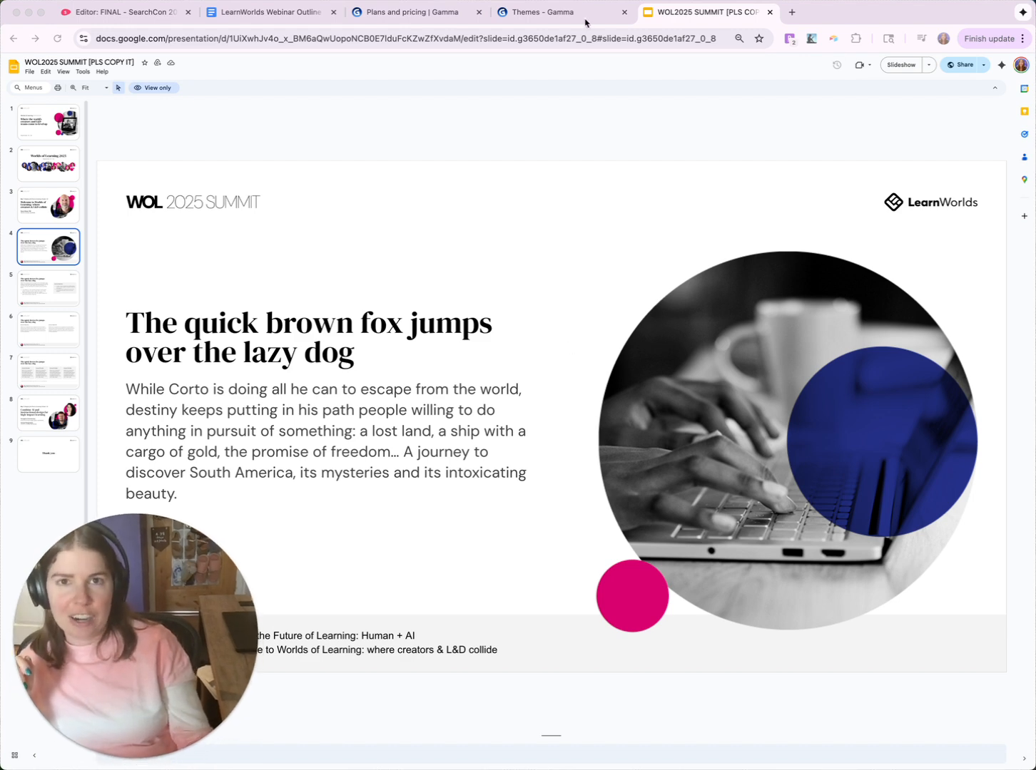
- Close the WOL2025 SUMMIT theme editor and open 'Making AI Work for Your Content' from Gammas
{"action": "left_click", "coordinate": [584, 20]}
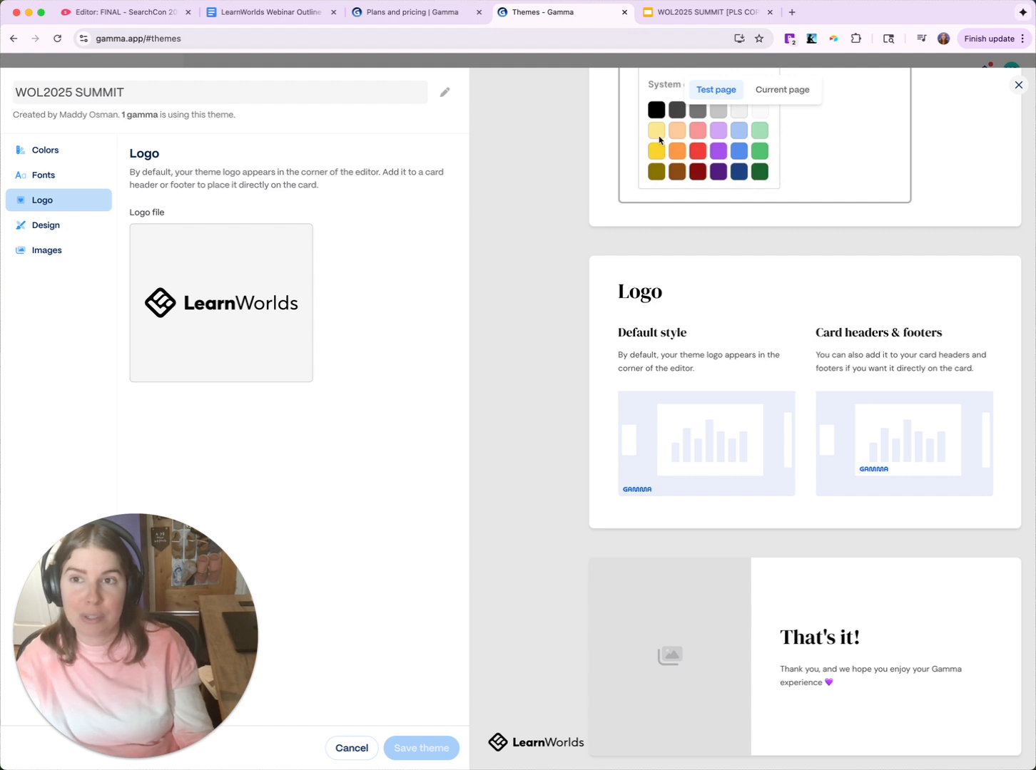
{"action": "left_click", "coordinate": [1018, 87]}
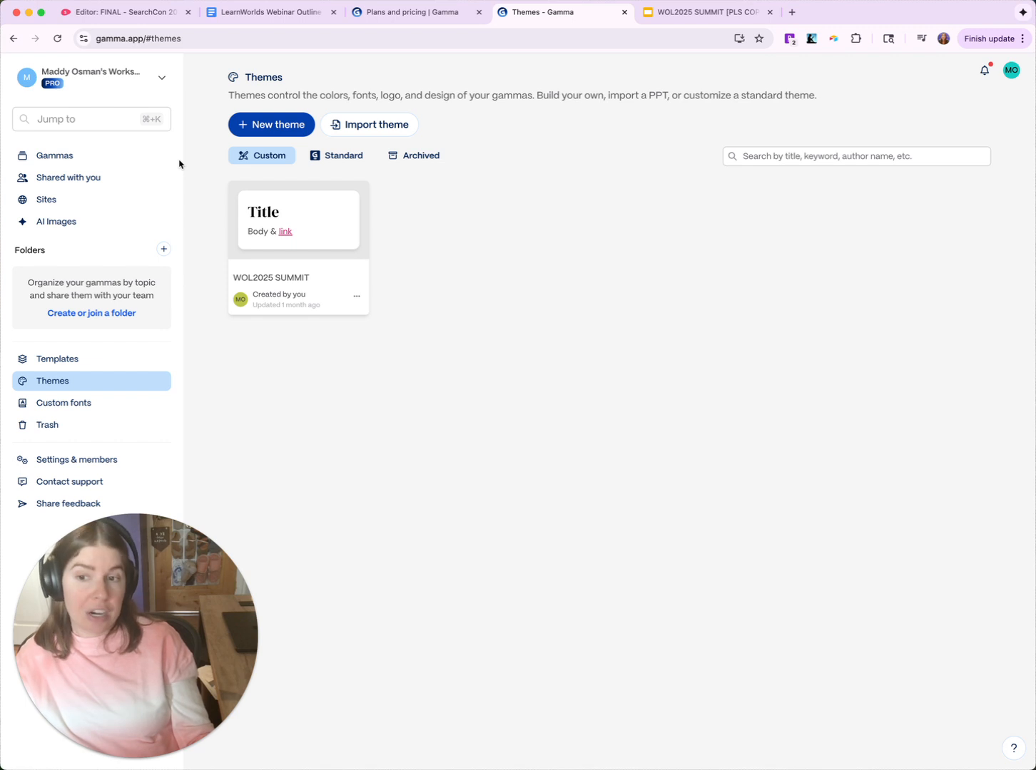
{"action": "left_click", "coordinate": [126, 160]}
{"action": "left_click", "coordinate": [451, 226]}
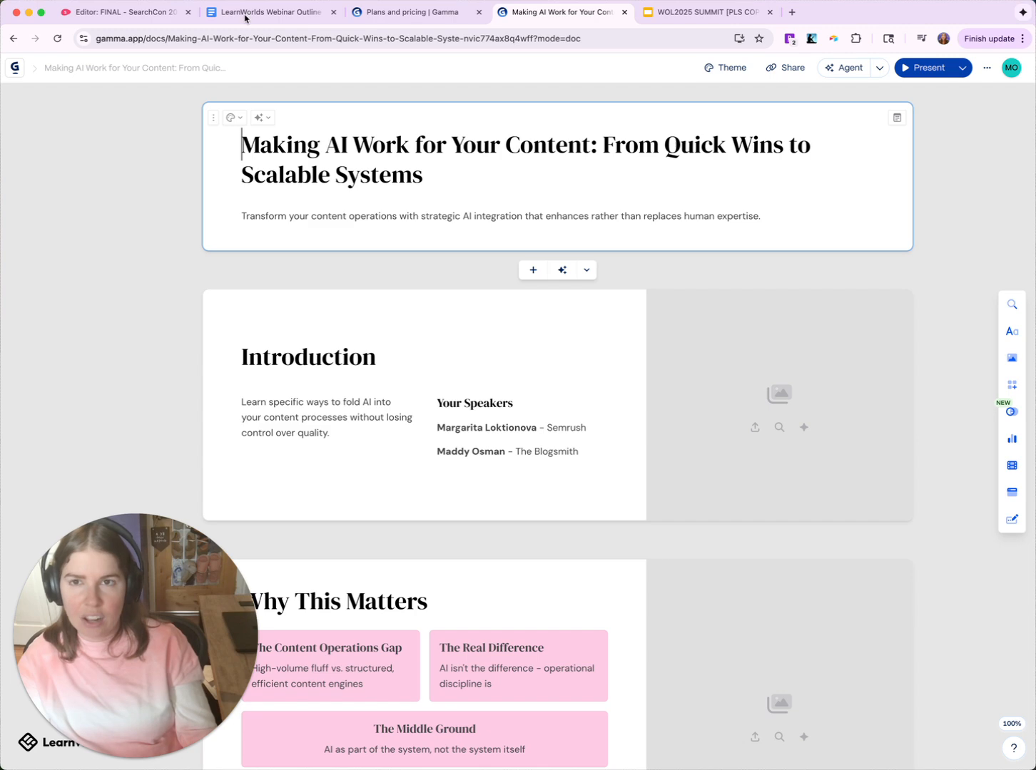
- Open the LearnWorlds Webinar Outline and scroll down to highlight the audit section's workflow steps line
{"action": "left_click", "coordinate": [246, 13]}
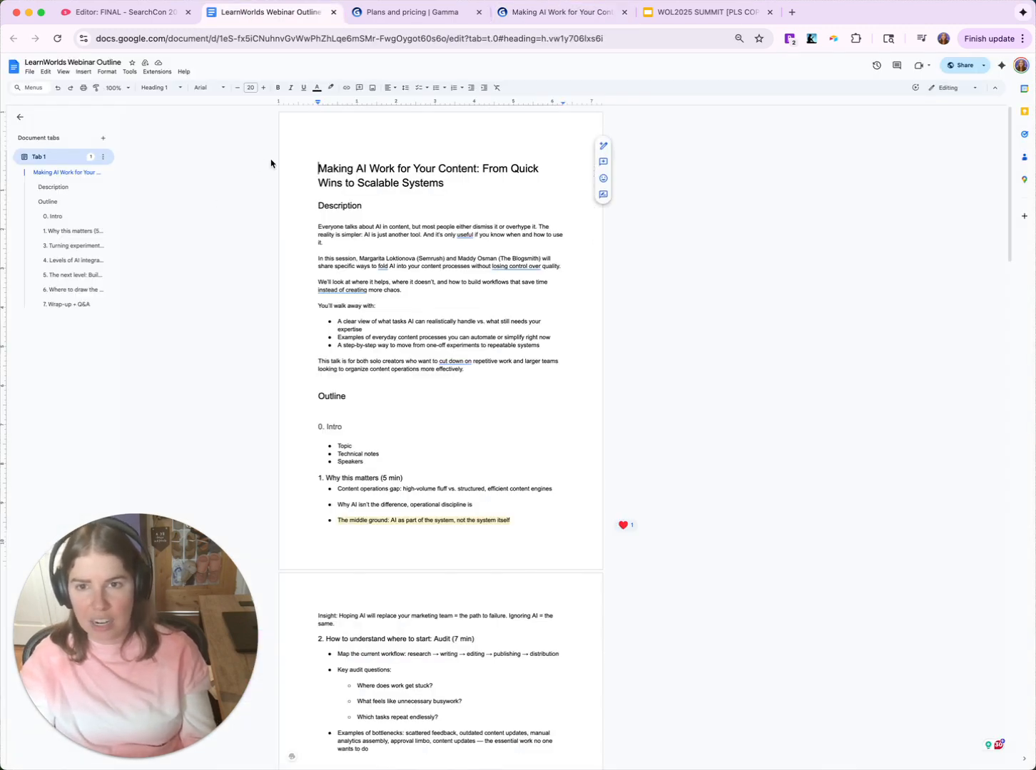
{"action": "scroll", "coordinate": [380, 246], "scroll_direction": "down", "scroll_amount": 1}
{"action": "scroll", "coordinate": [380, 246], "scroll_direction": "down", "scroll_amount": 5}
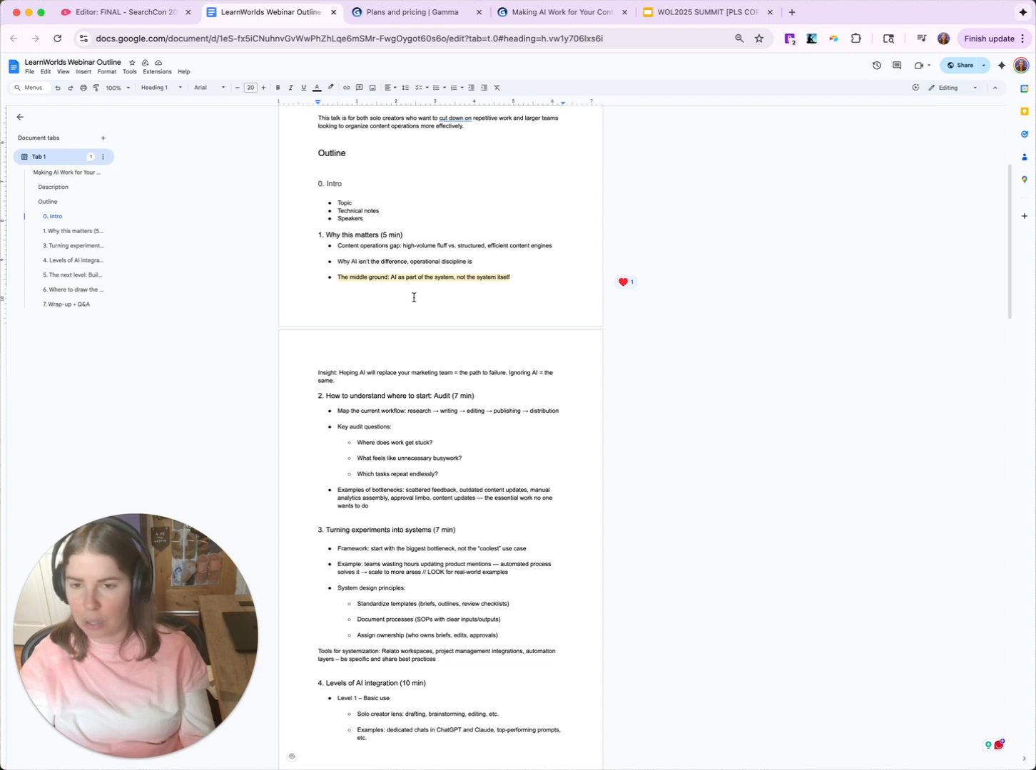
{"action": "scroll", "coordinate": [377, 441], "scroll_direction": "down", "scroll_amount": 1}
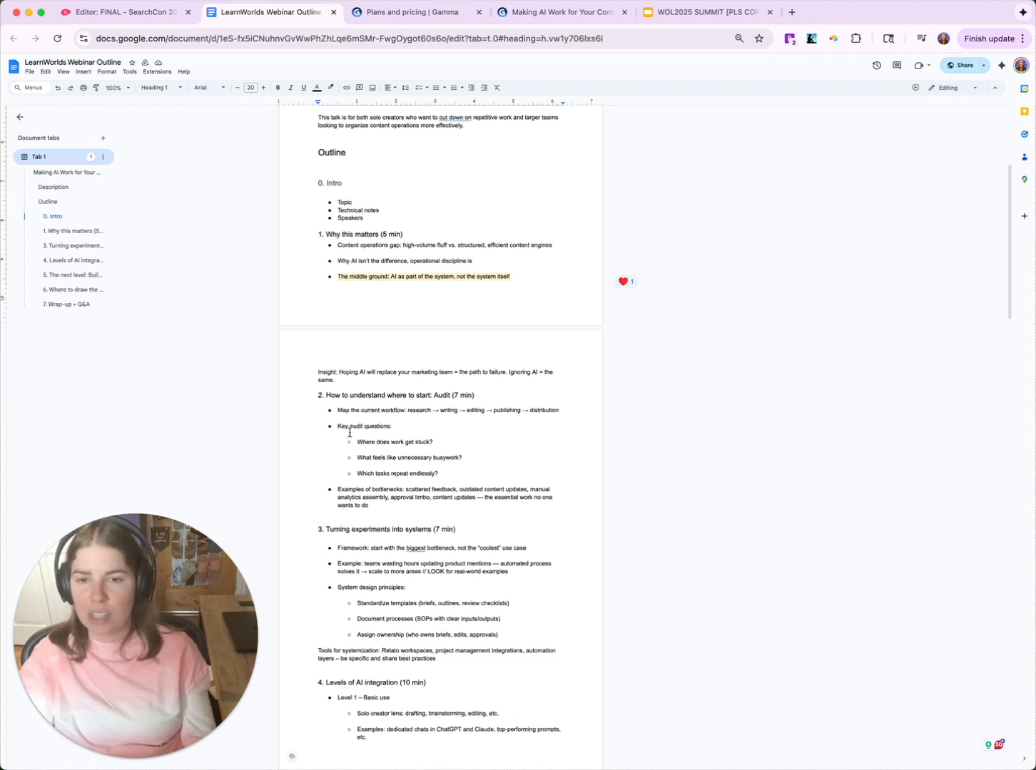
{"action": "scroll", "coordinate": [351, 441], "scroll_direction": "down", "scroll_amount": 1}
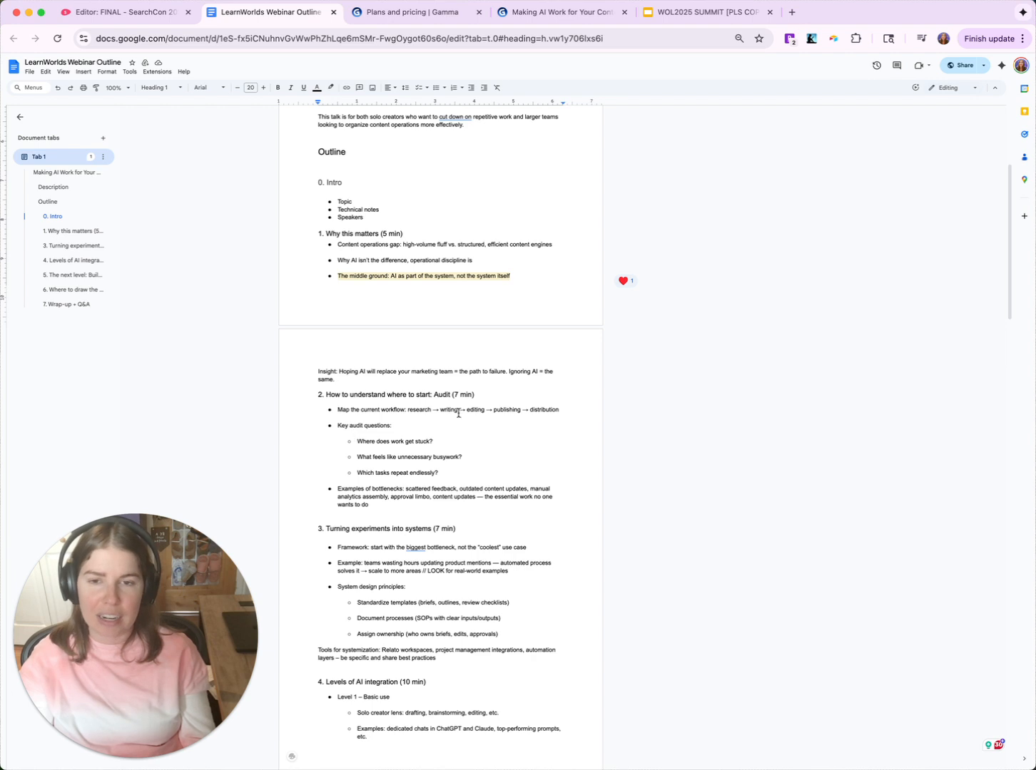
{"action": "left_click_drag", "start_coordinate": [437, 410], "coordinate": [500, 418]}
{"action": "scroll", "coordinate": [500, 418], "scroll_direction": "up", "scroll_amount": 1}
{"action": "left_click", "coordinate": [507, 438]}
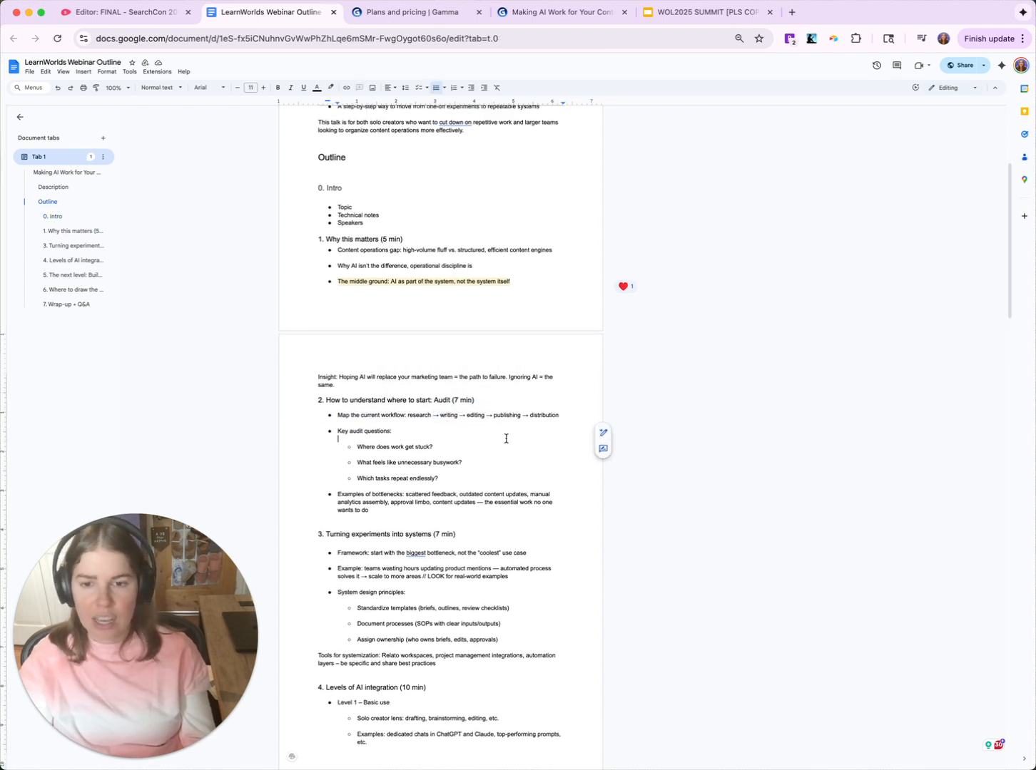
{"action": "left_click", "coordinate": [439, 14]}
- Return to the Making AI Work deck, check the Introduction card's image options, then select the card
{"action": "left_click", "coordinate": [563, 14]}
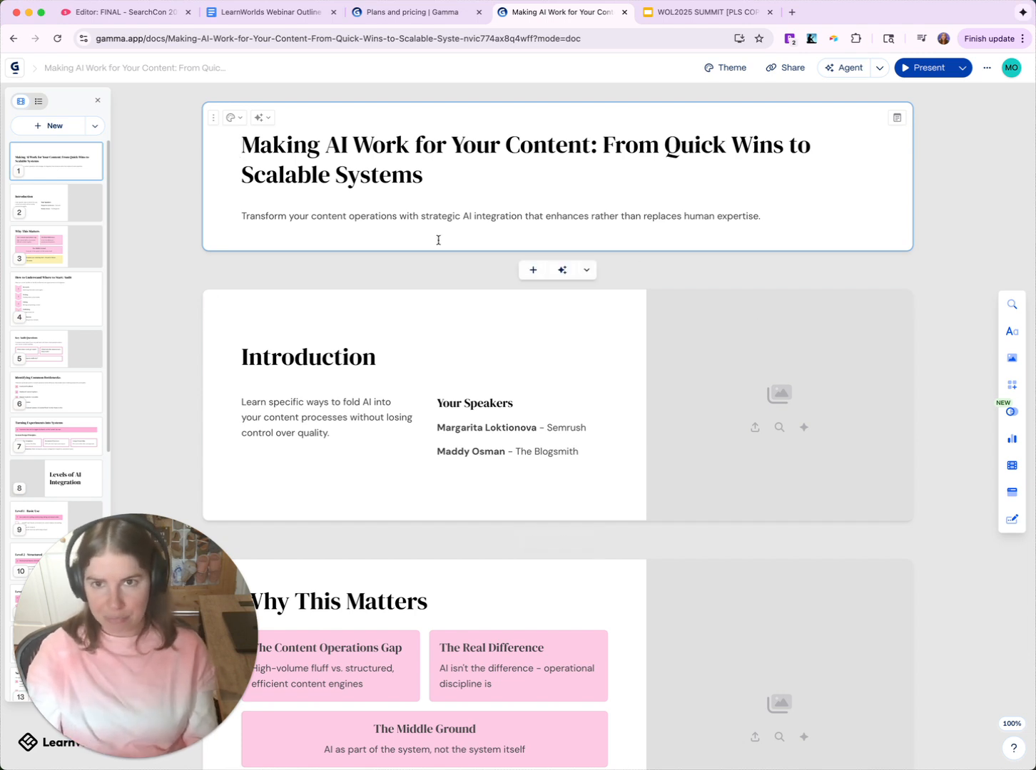
{"action": "left_click", "coordinate": [766, 429]}
{"action": "left_click", "coordinate": [1020, 69]}
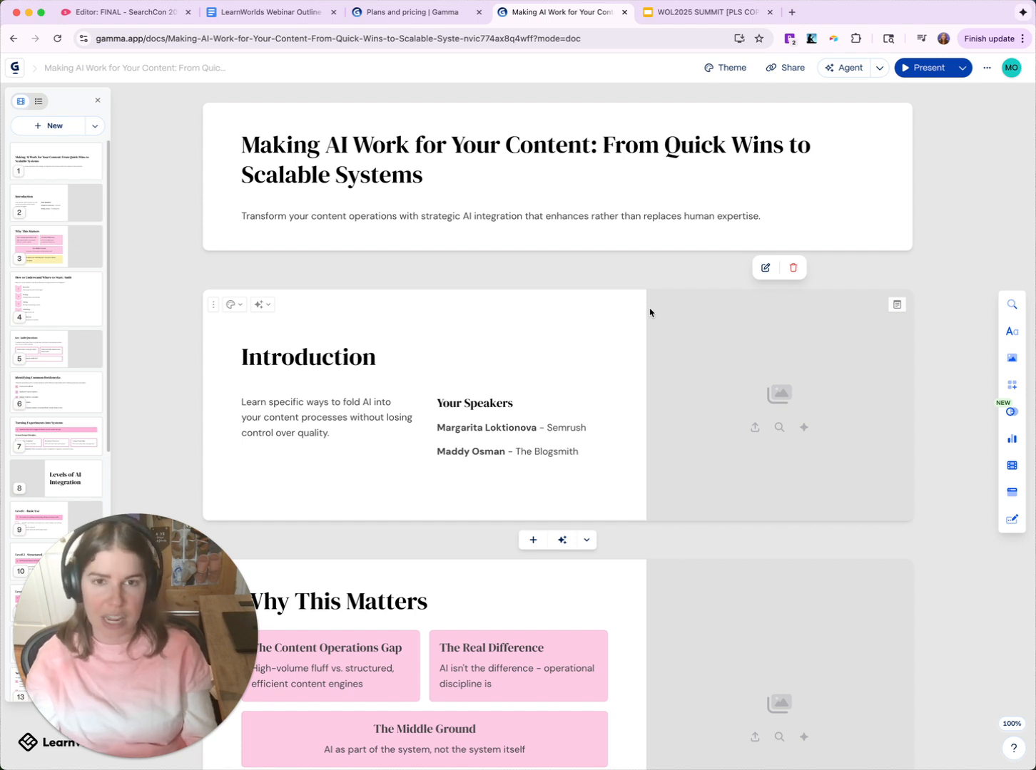
{"action": "left_click", "coordinate": [694, 340]}
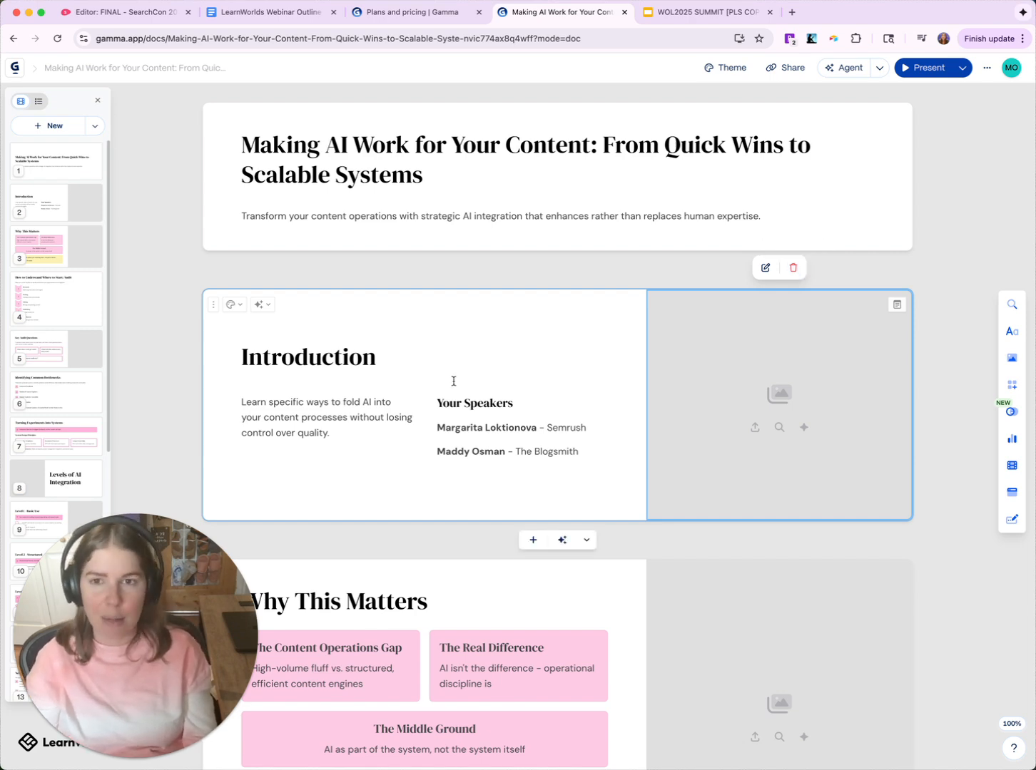
- Scroll down the deck to the Audit card listing Research, Writing, Editing, Publishing and Distribution
{"action": "scroll", "coordinate": [455, 403], "scroll_direction": "down", "scroll_amount": 1}
{"action": "scroll", "coordinate": [453, 404], "scroll_direction": "down", "scroll_amount": 5}
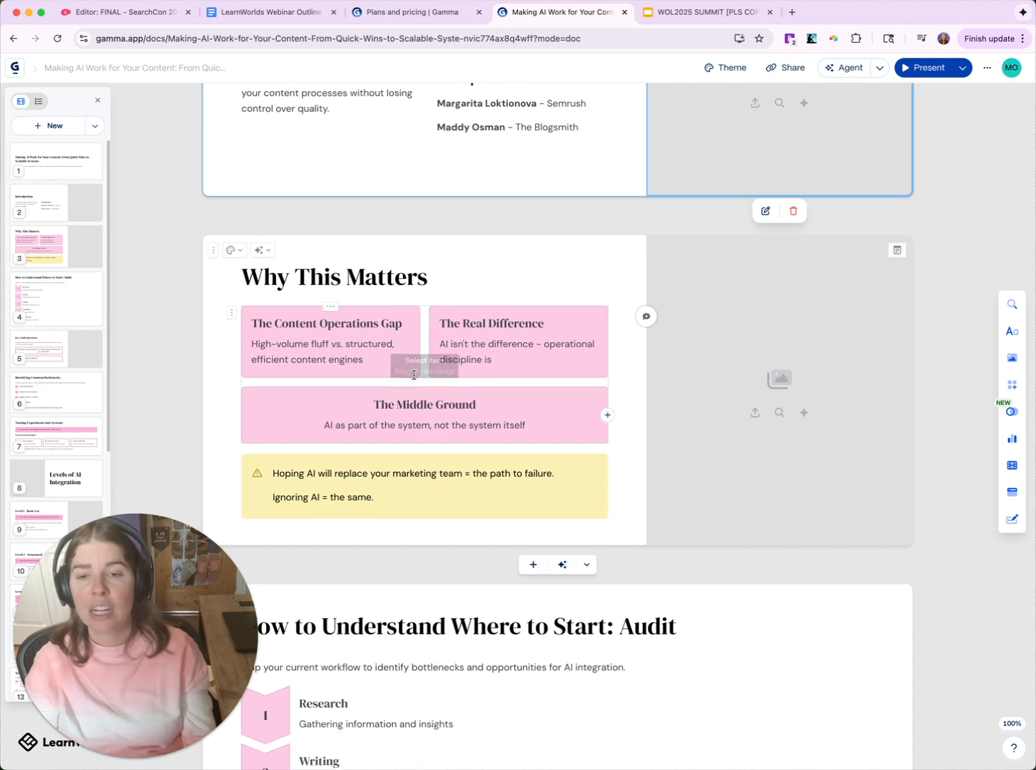
{"action": "scroll", "coordinate": [416, 372], "scroll_direction": "down", "scroll_amount": 1}
{"action": "scroll", "coordinate": [414, 372], "scroll_direction": "down", "scroll_amount": 5}
{"action": "scroll", "coordinate": [416, 372], "scroll_direction": "down", "scroll_amount": 2}
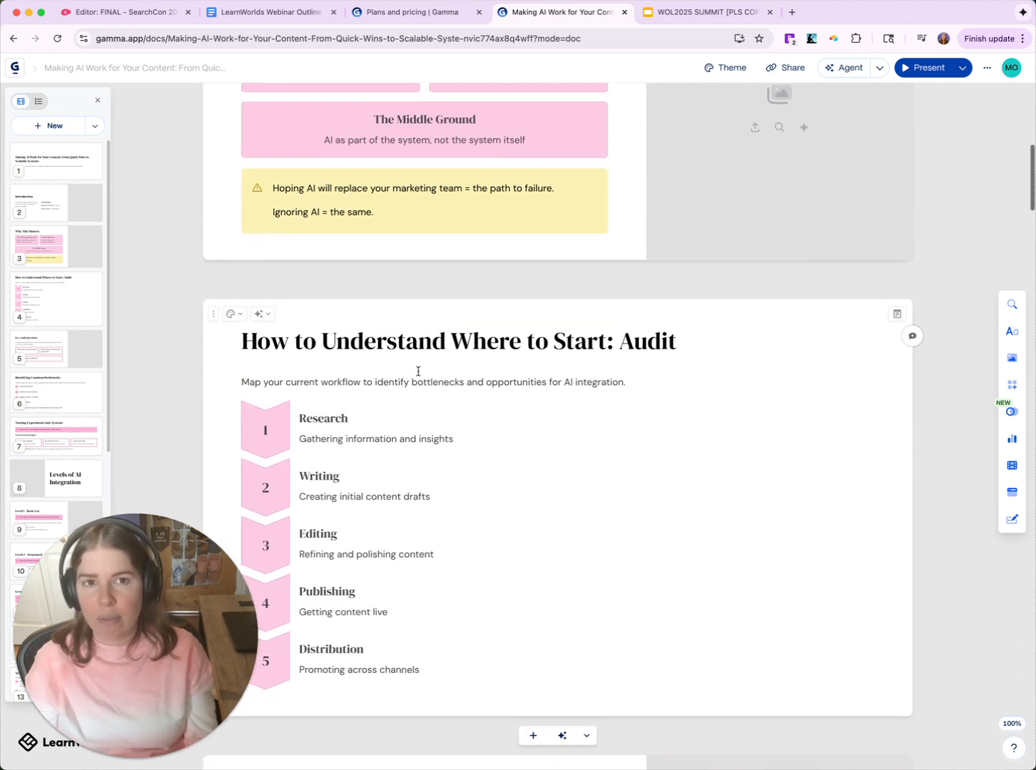
{"action": "scroll", "coordinate": [418, 370], "scroll_direction": "down", "scroll_amount": 1}
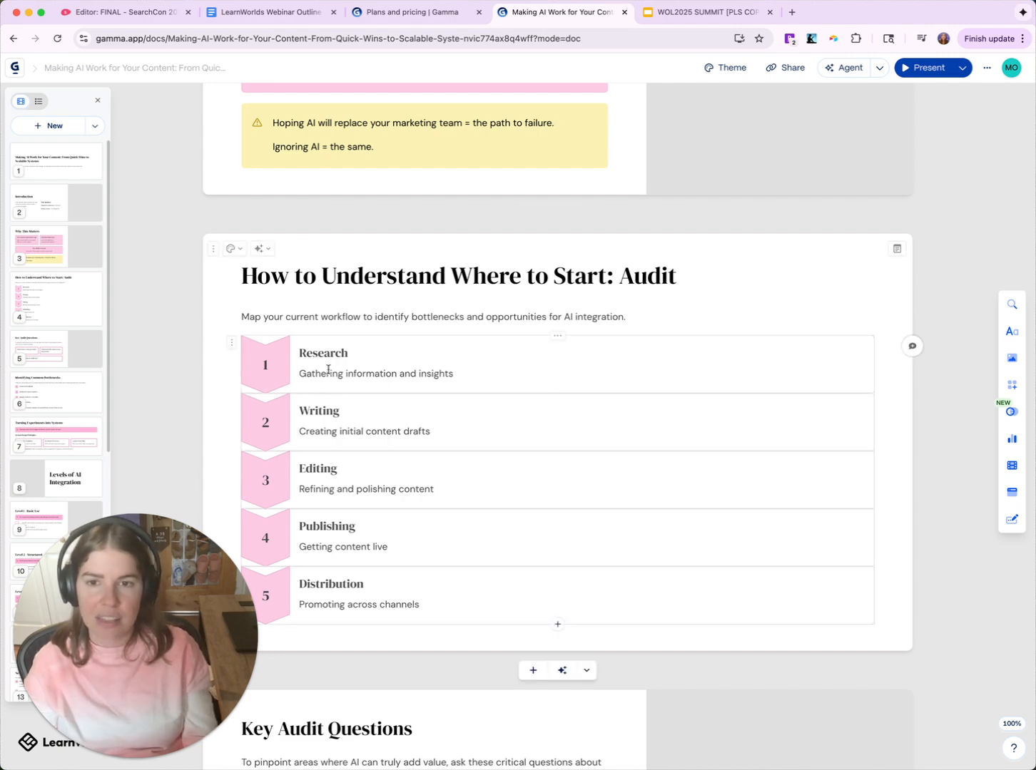
{"action": "scroll", "coordinate": [335, 286], "scroll_direction": "up", "scroll_amount": 1}
- Compare the Audit card with the outline's audit heading and workflow line in Google Docs
{"action": "left_click", "coordinate": [270, 13]}
{"action": "left_click_drag", "start_coordinate": [327, 401], "coordinate": [558, 417]}
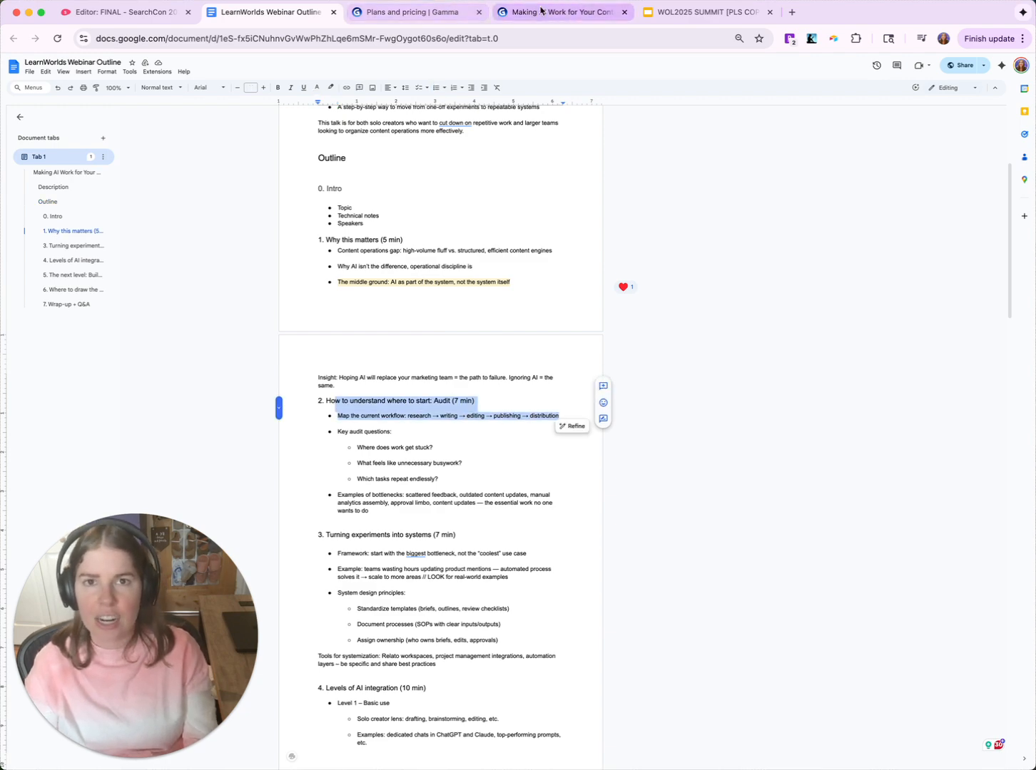
{"action": "left_click", "coordinate": [557, 12]}
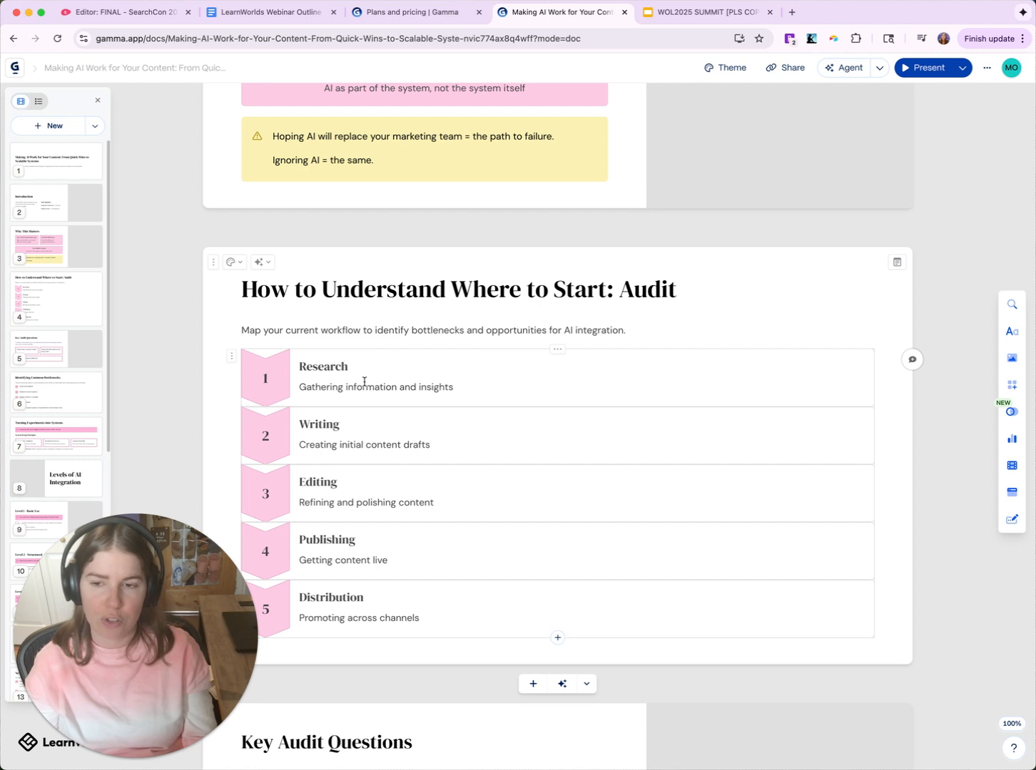
{"action": "left_click", "coordinate": [232, 366]}
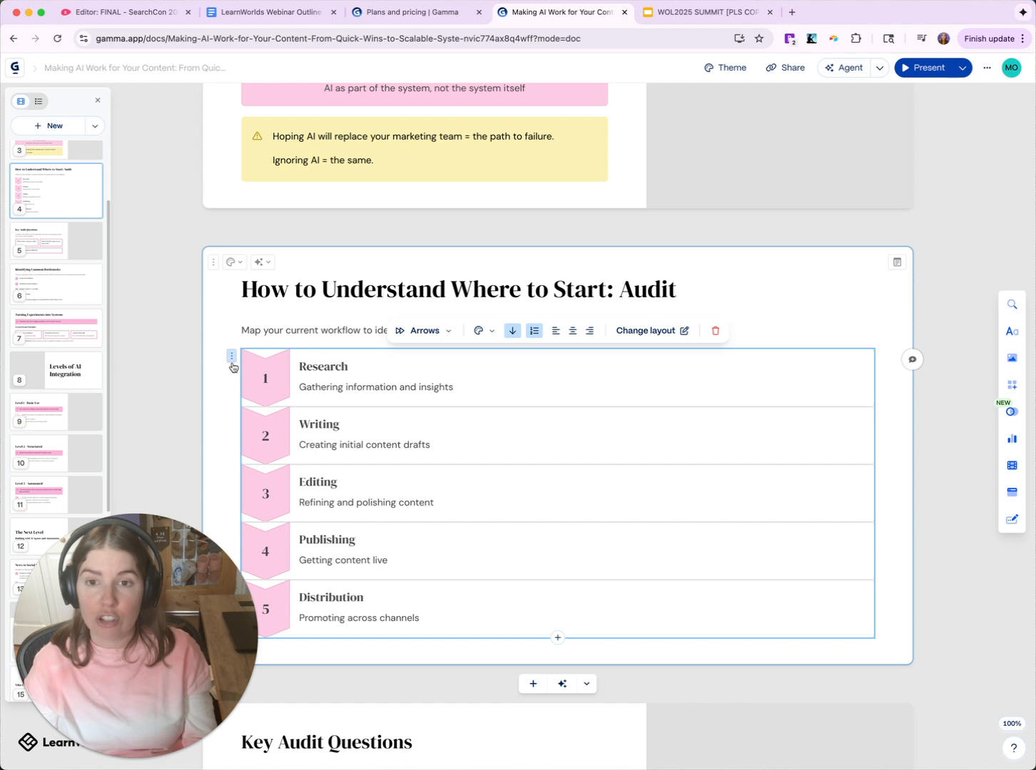
{"action": "left_click", "coordinate": [647, 332]}
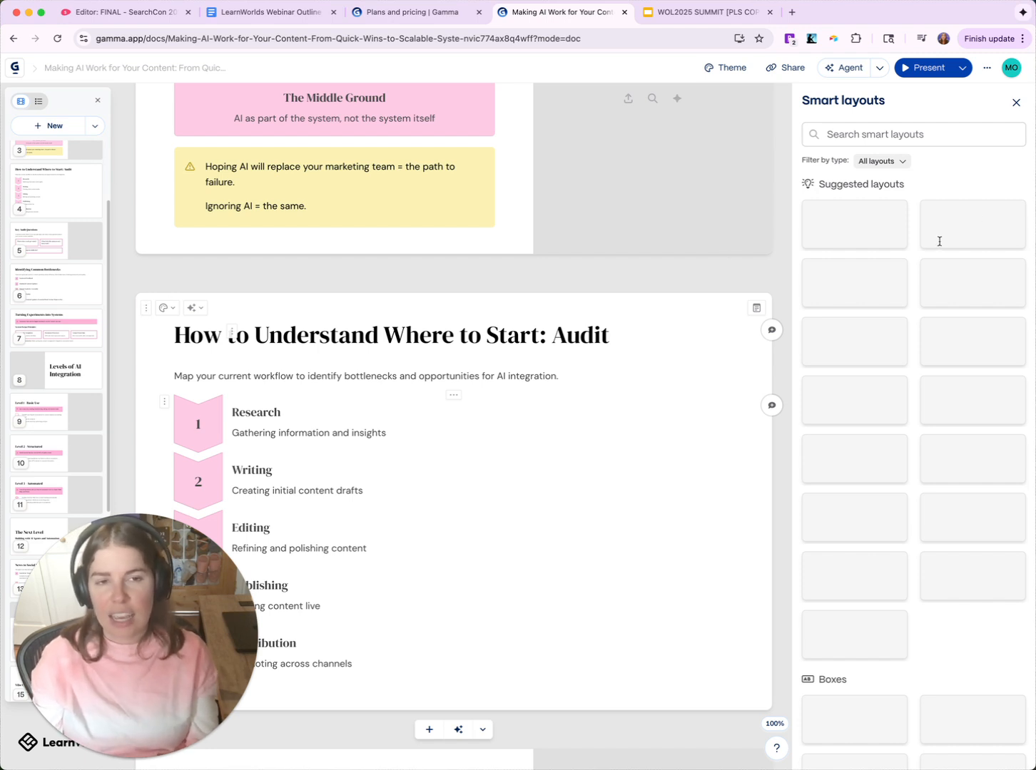
{"action": "scroll", "coordinate": [867, 269], "scroll_direction": "down", "scroll_amount": 2}
{"action": "scroll", "coordinate": [867, 269], "scroll_direction": "down", "scroll_amount": 10}
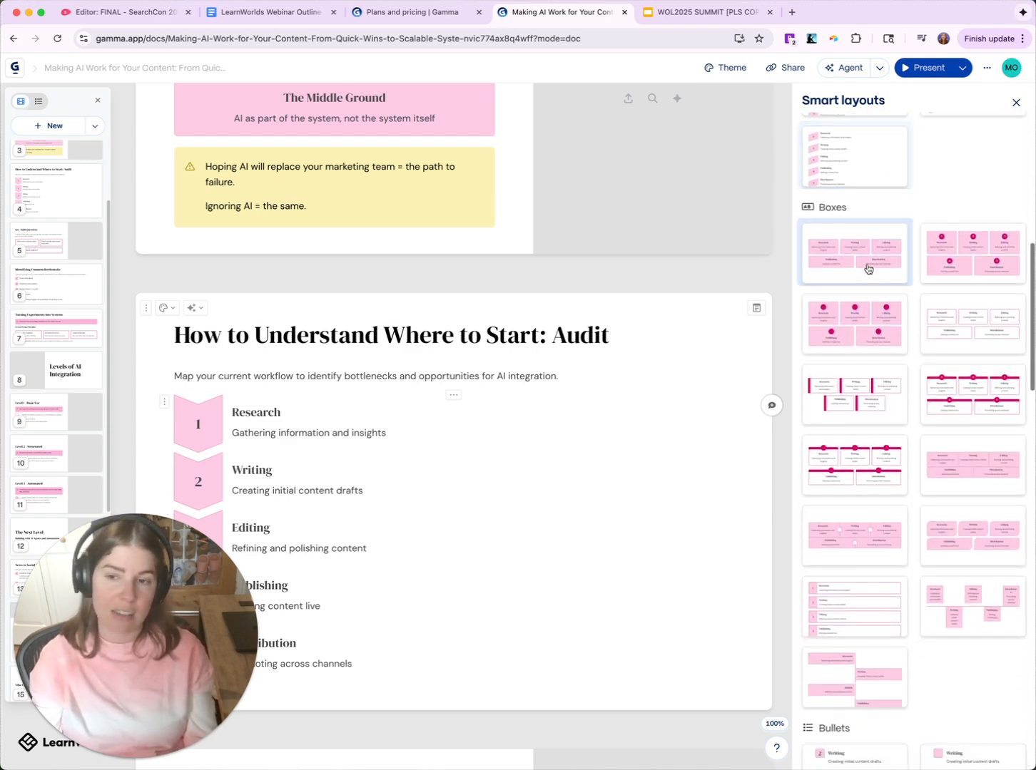
{"action": "scroll", "coordinate": [867, 271], "scroll_direction": "down", "scroll_amount": 1}
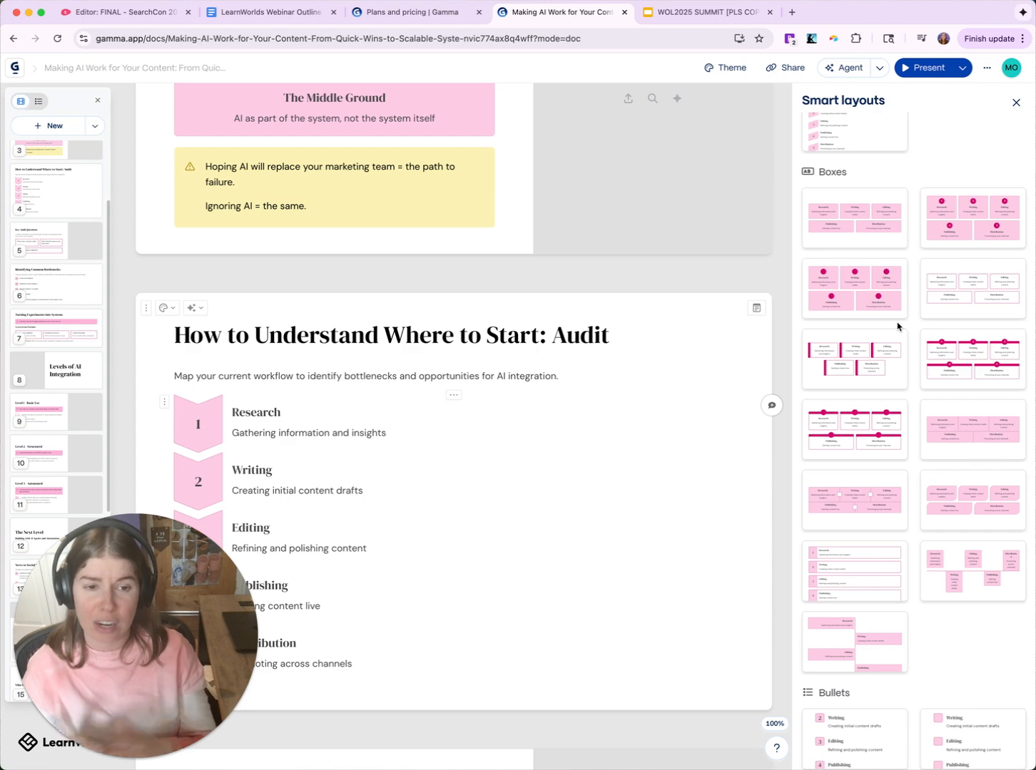
{"action": "scroll", "coordinate": [897, 325], "scroll_direction": "down", "scroll_amount": 10}
{"action": "scroll", "coordinate": [897, 317], "scroll_direction": "down", "scroll_amount": 10}
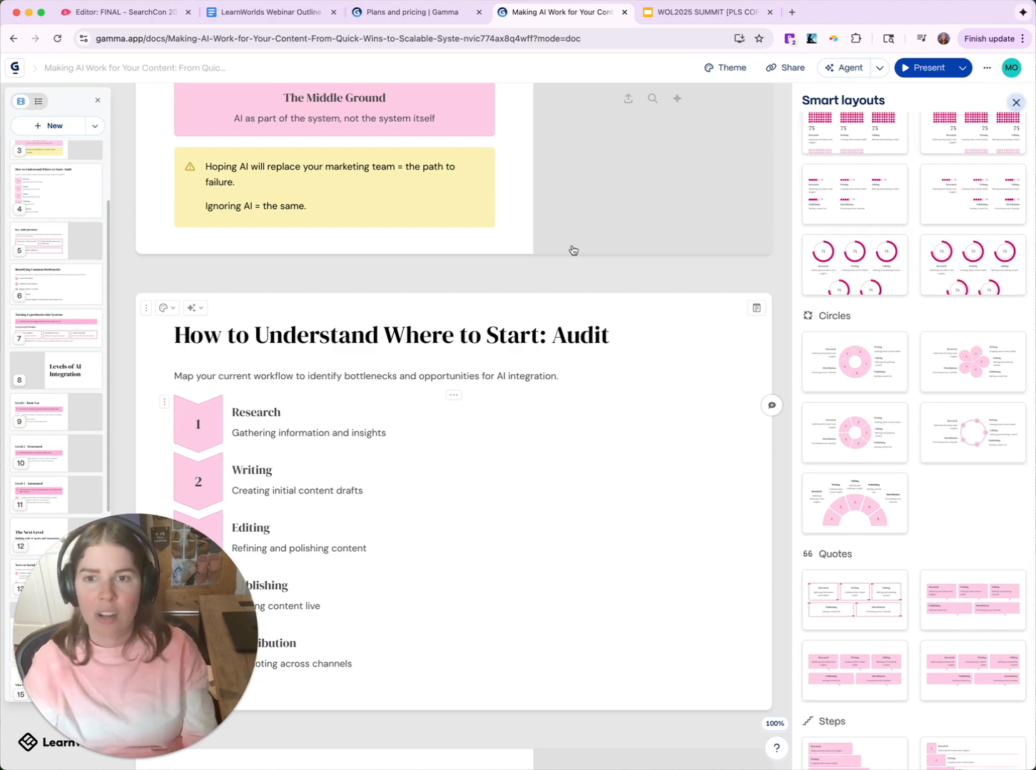
{"action": "left_click", "coordinate": [353, 298]}
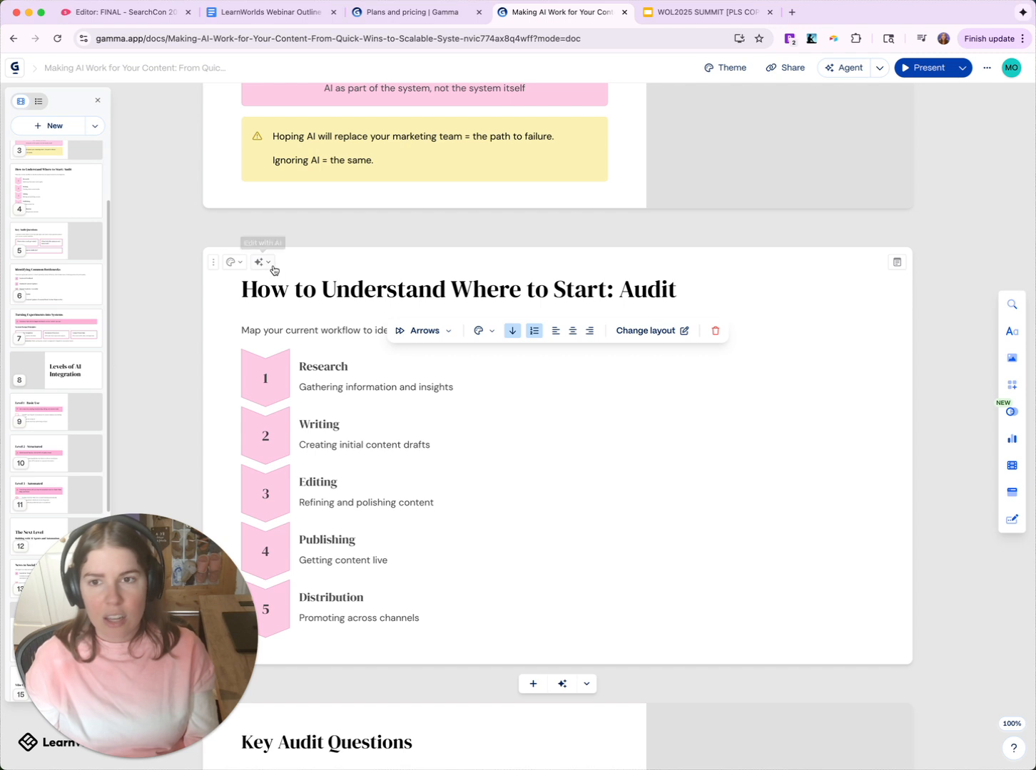
{"action": "left_click", "coordinate": [262, 262]}
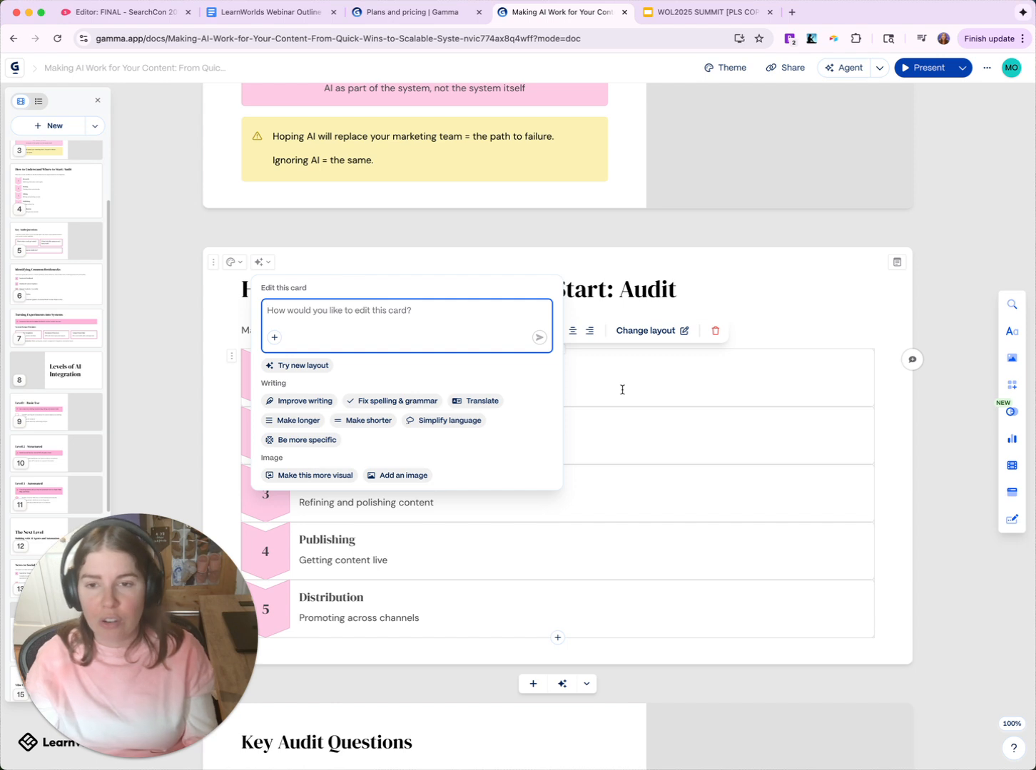
{"action": "key", "text": "Escape"}
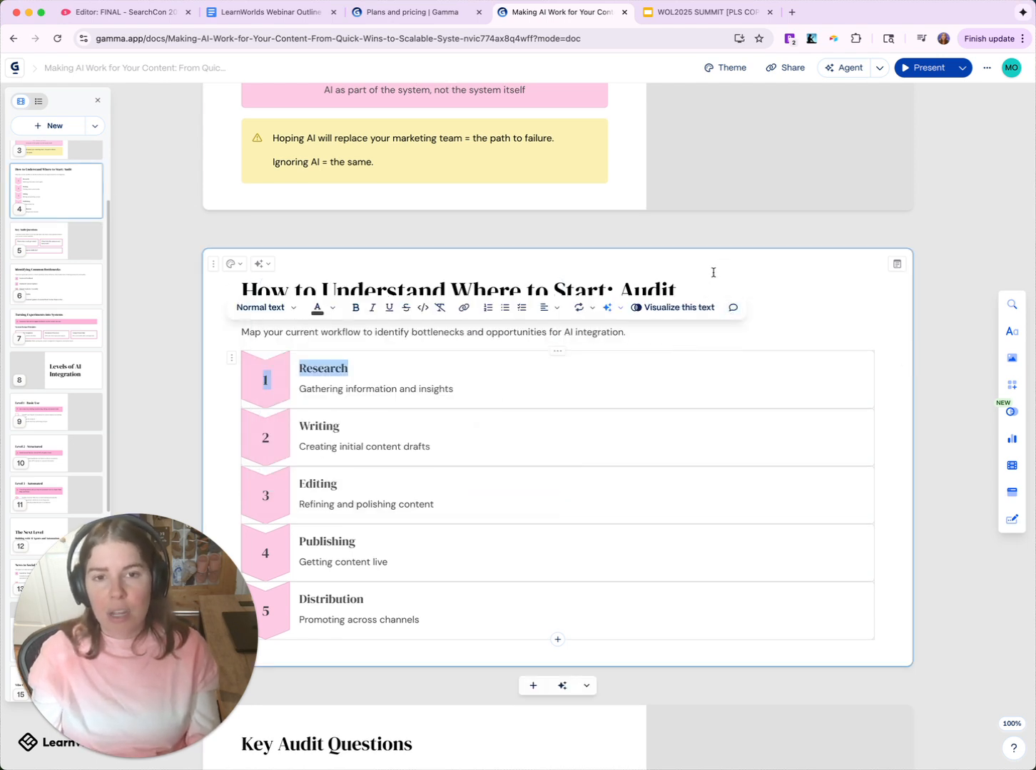
{"action": "left_click", "coordinate": [712, 271]}
{"action": "scroll", "coordinate": [640, 383], "scroll_direction": "down", "scroll_amount": 1}
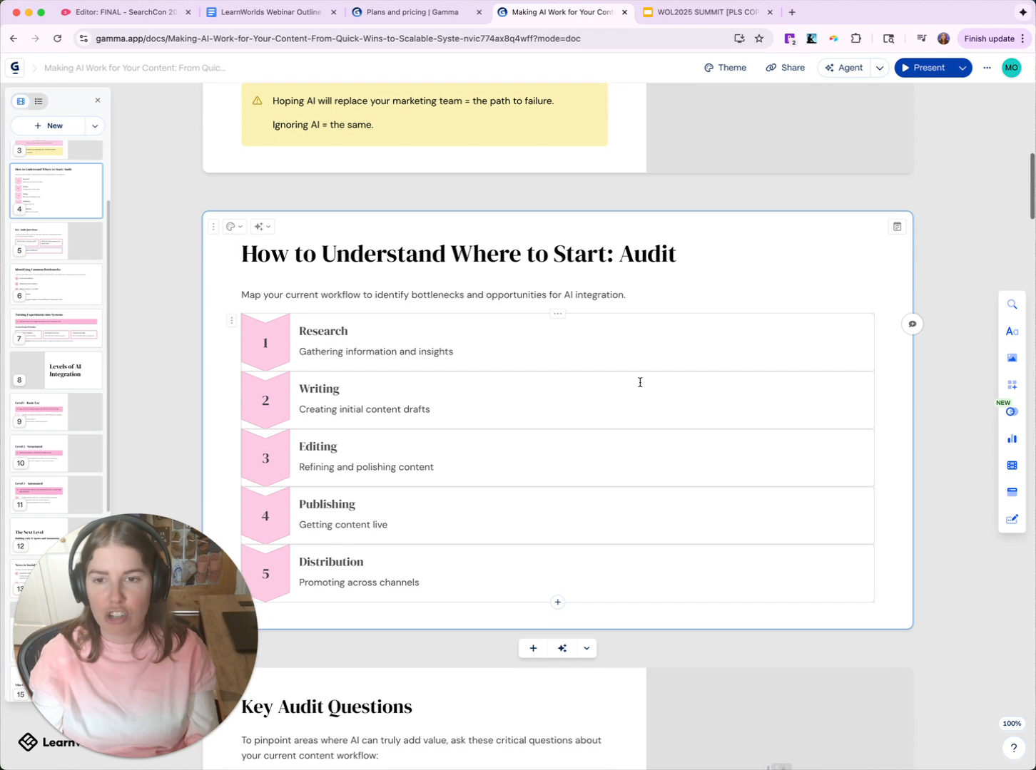
{"action": "scroll", "coordinate": [640, 383], "scroll_direction": "up", "scroll_amount": 7}
{"action": "scroll", "coordinate": [649, 387], "scroll_direction": "down", "scroll_amount": 2}
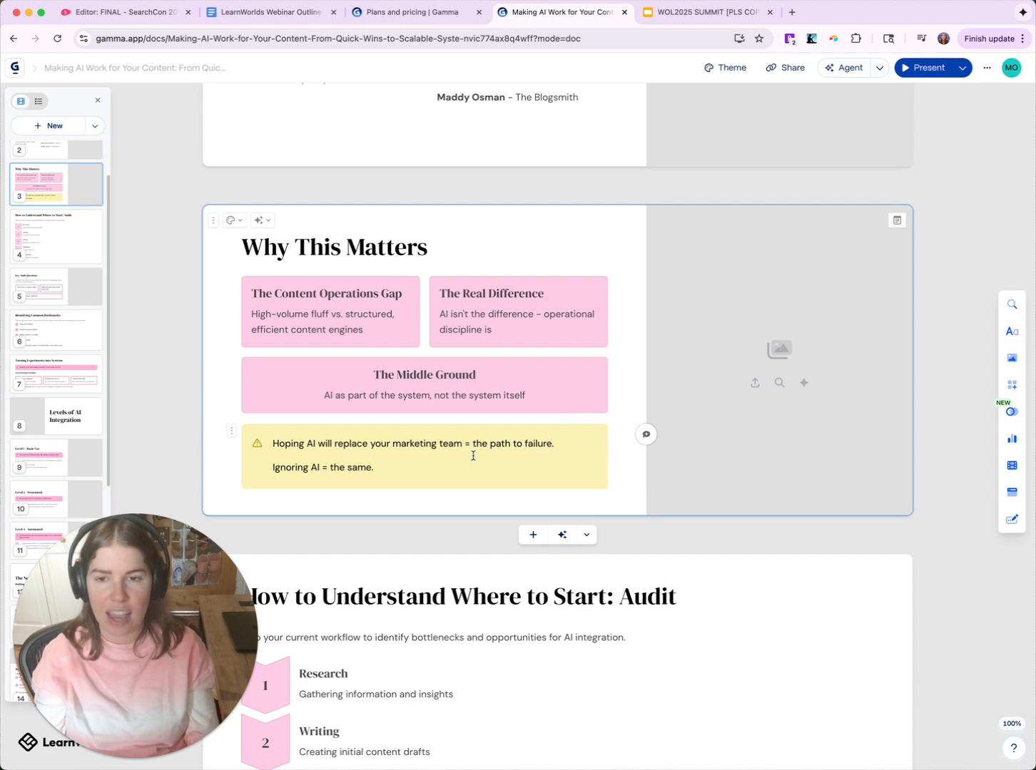
{"action": "left_click", "coordinate": [232, 433]}
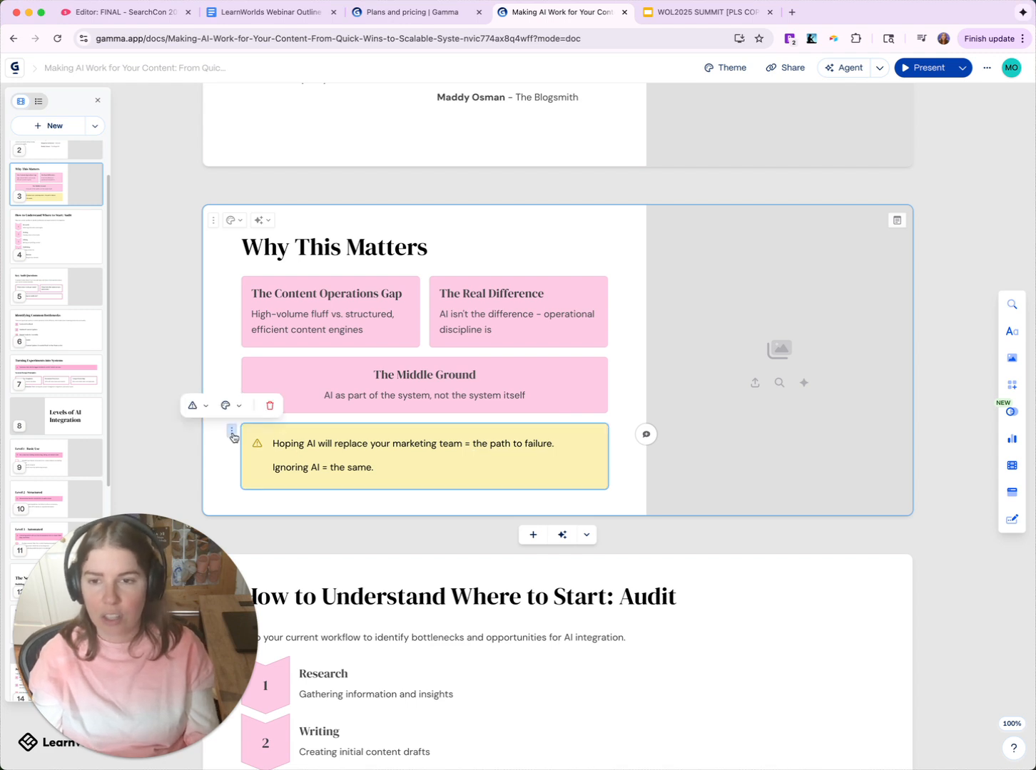
{"action": "left_click", "coordinate": [193, 406]}
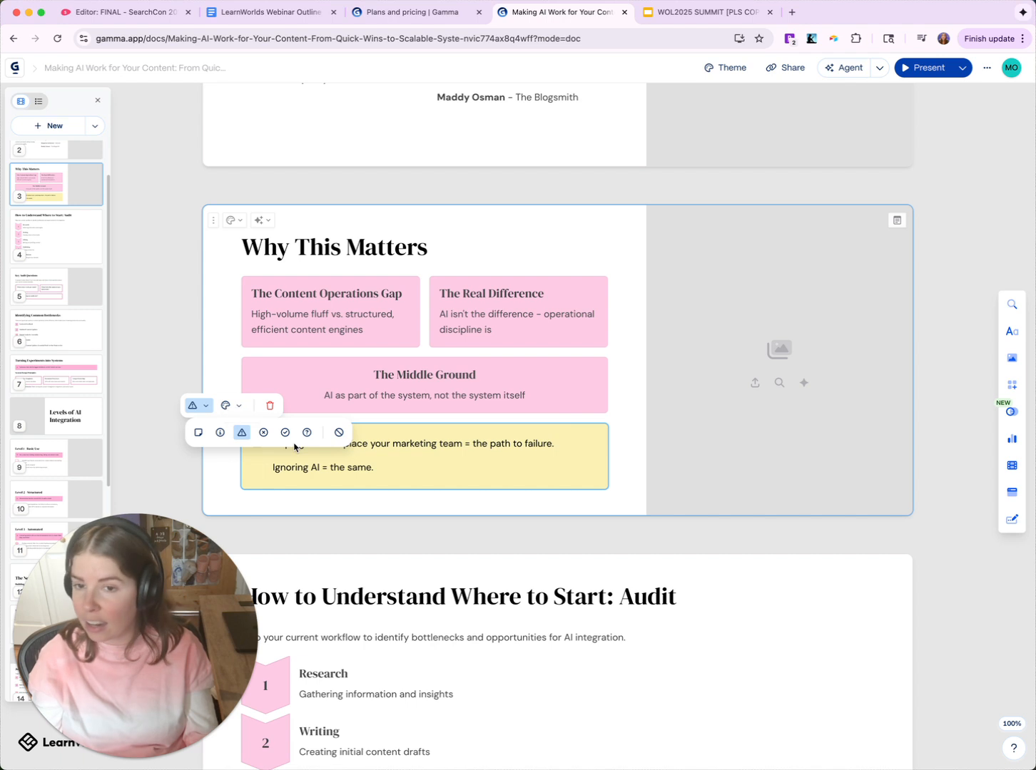
{"action": "left_click", "coordinate": [242, 415]}
{"action": "left_click", "coordinate": [436, 484]}
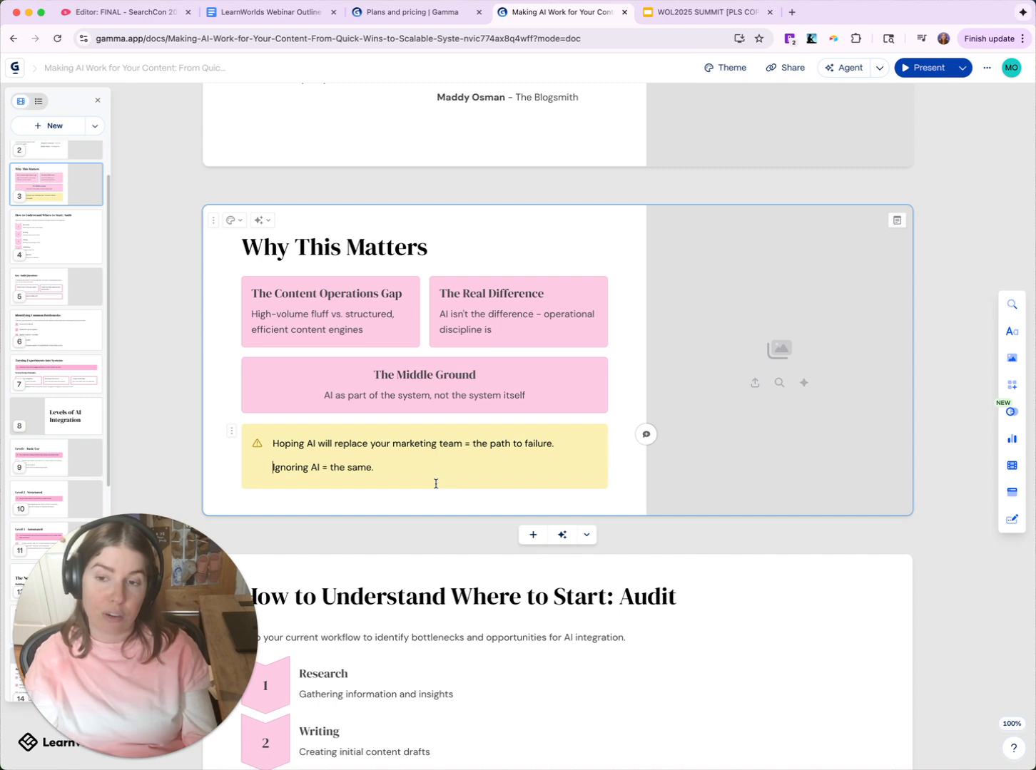
{"action": "scroll", "coordinate": [430, 486], "scroll_direction": "up", "scroll_amount": 5}
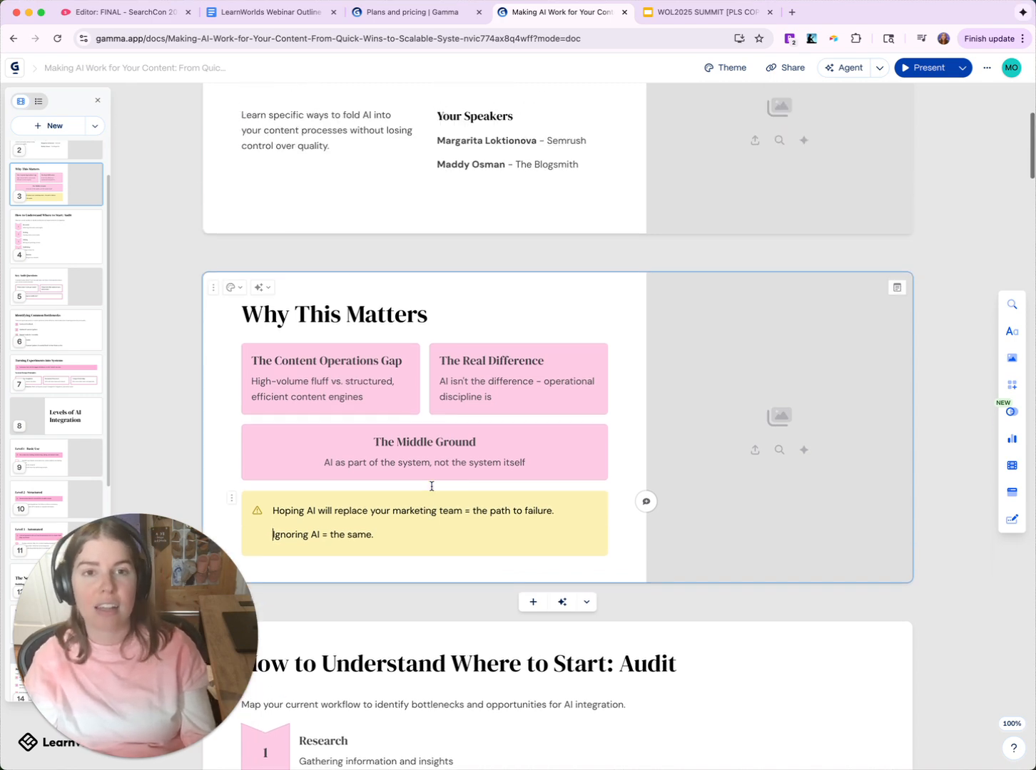
{"action": "scroll", "coordinate": [432, 485], "scroll_direction": "down", "scroll_amount": 10}
{"action": "scroll", "coordinate": [432, 485], "scroll_direction": "down", "scroll_amount": 8}
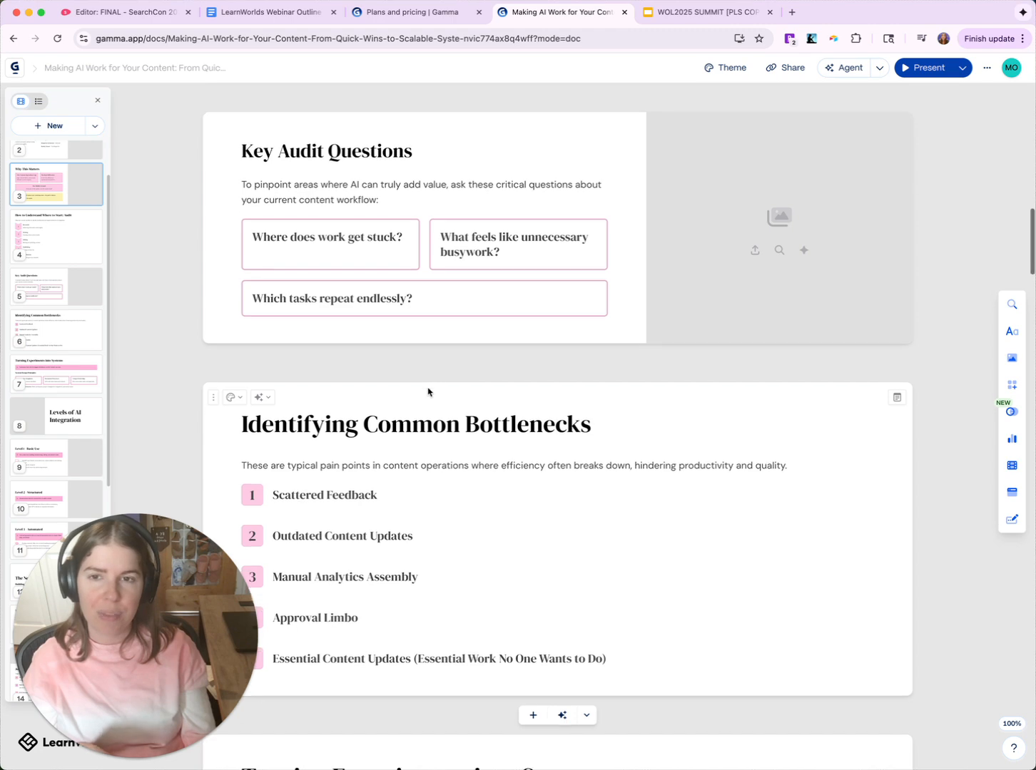
{"action": "scroll", "coordinate": [428, 384], "scroll_direction": "down", "scroll_amount": 5}
{"action": "scroll", "coordinate": [282, 253], "scroll_direction": "up", "scroll_amount": 5}
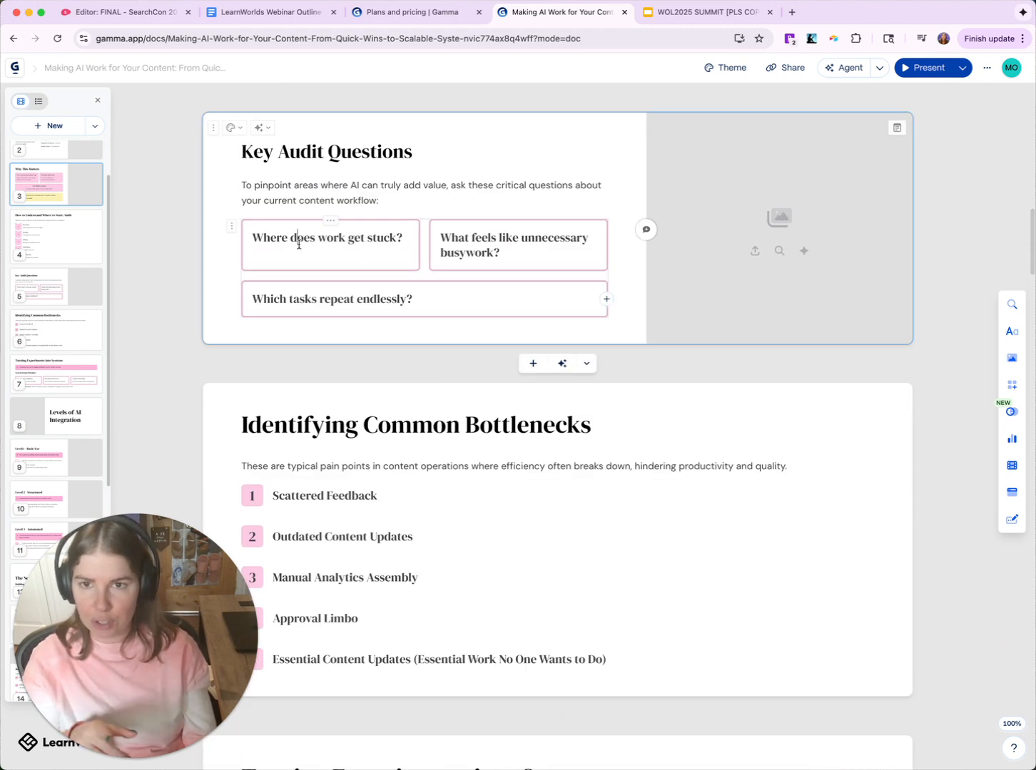
{"action": "left_click", "coordinate": [314, 254]}
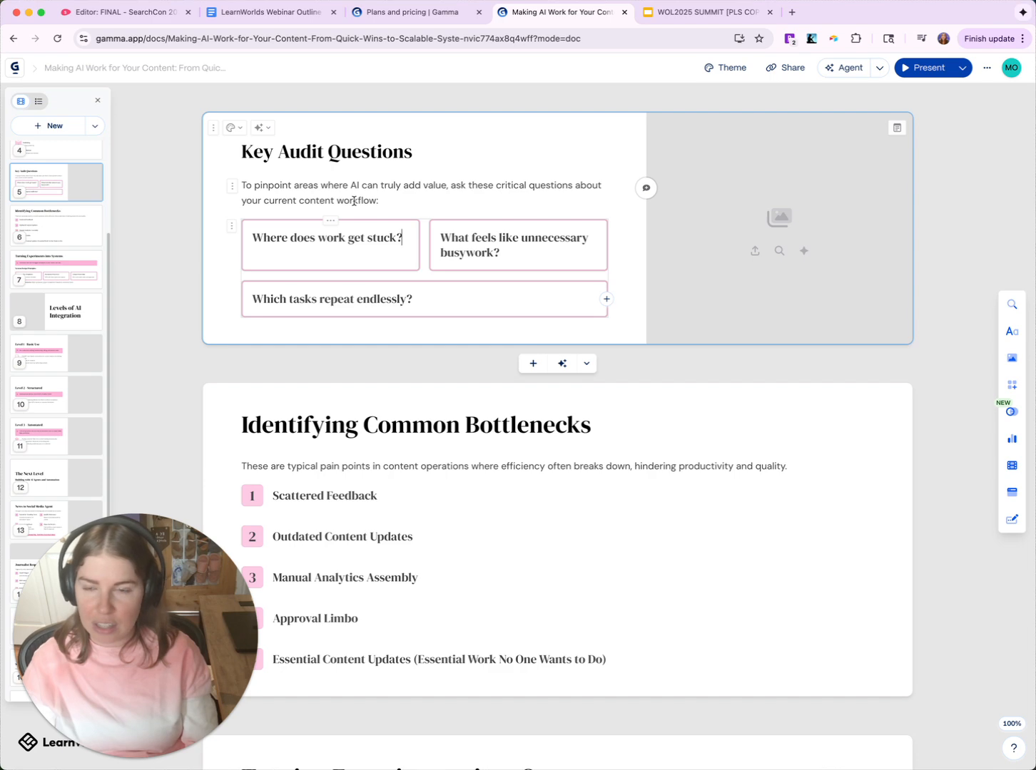
{"action": "left_click", "coordinate": [257, 13]}
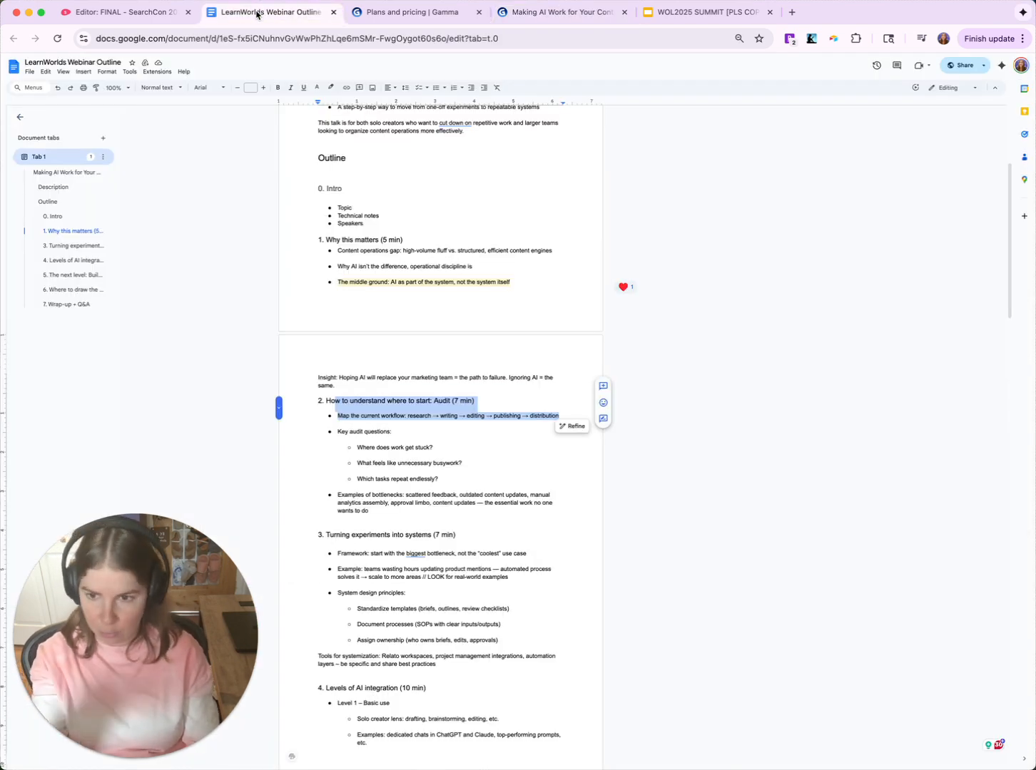
{"action": "left_click", "coordinate": [557, 12]}
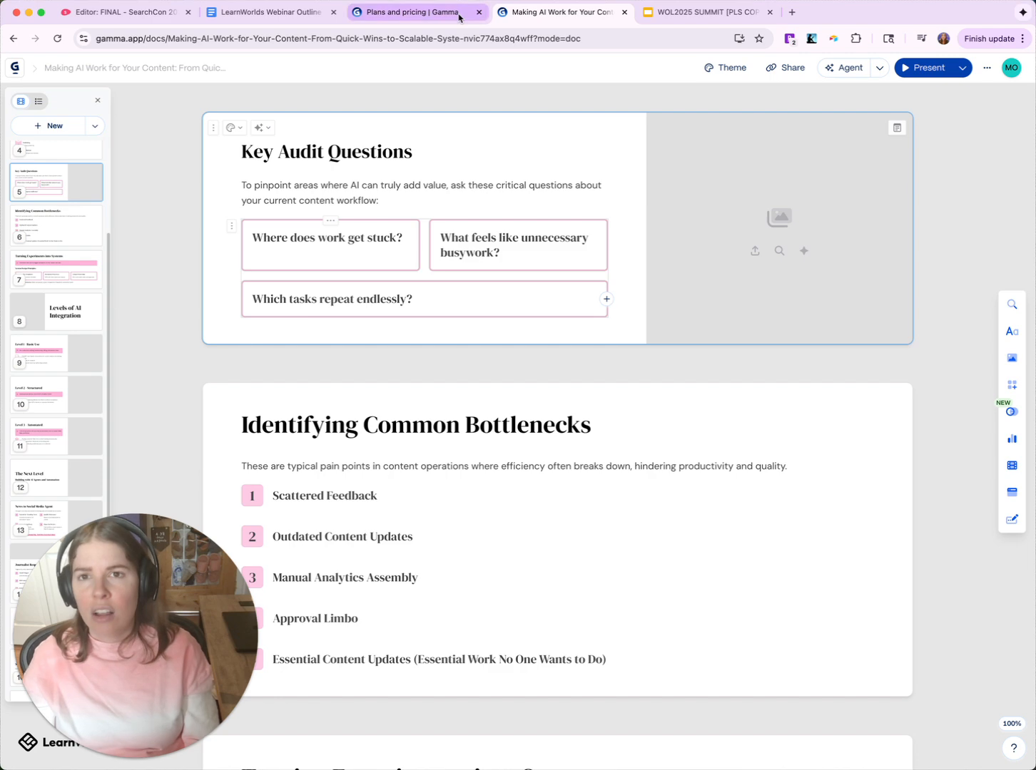
- Scroll past the remaining cards to the closing 'Wrap-up + Q&A' bottleneck card
{"action": "scroll", "coordinate": [501, 334], "scroll_direction": "down", "scroll_amount": 10}
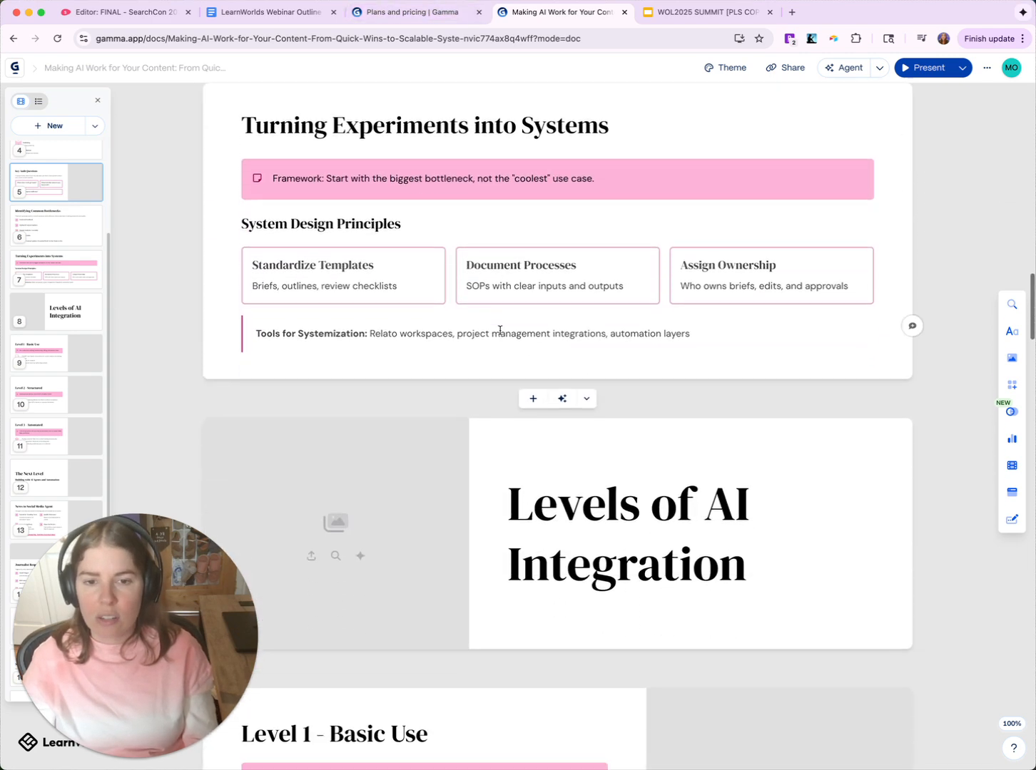
{"action": "scroll", "coordinate": [499, 330], "scroll_direction": "down", "scroll_amount": 14}
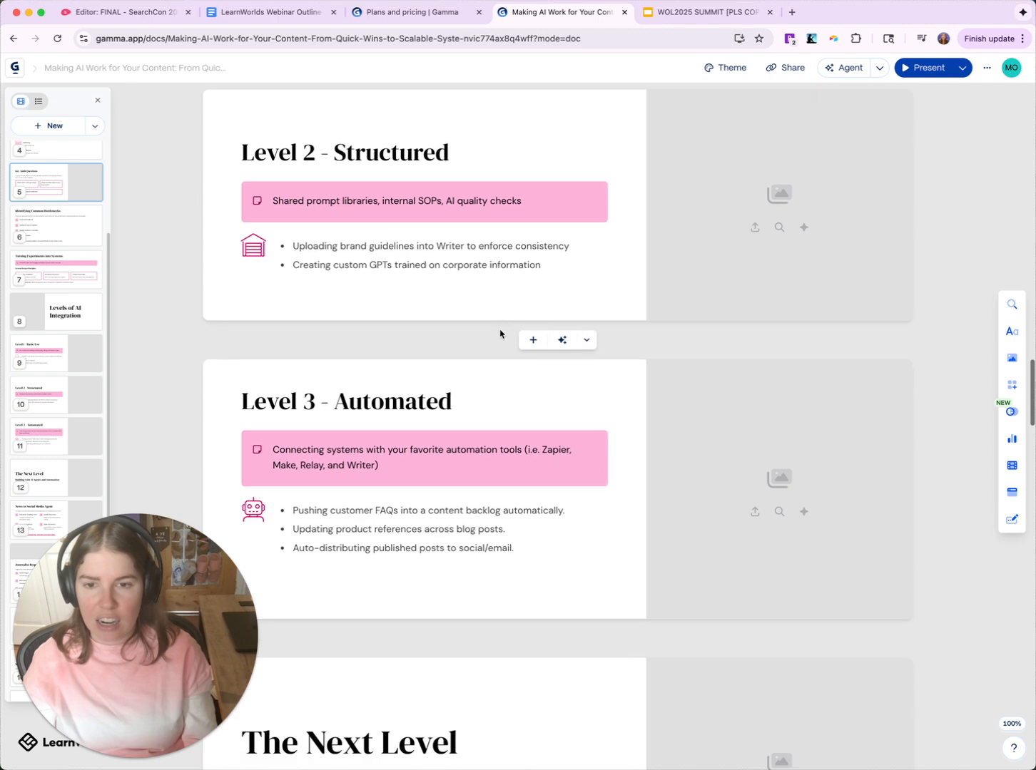
{"action": "scroll", "coordinate": [499, 333], "scroll_direction": "down", "scroll_amount": 18}
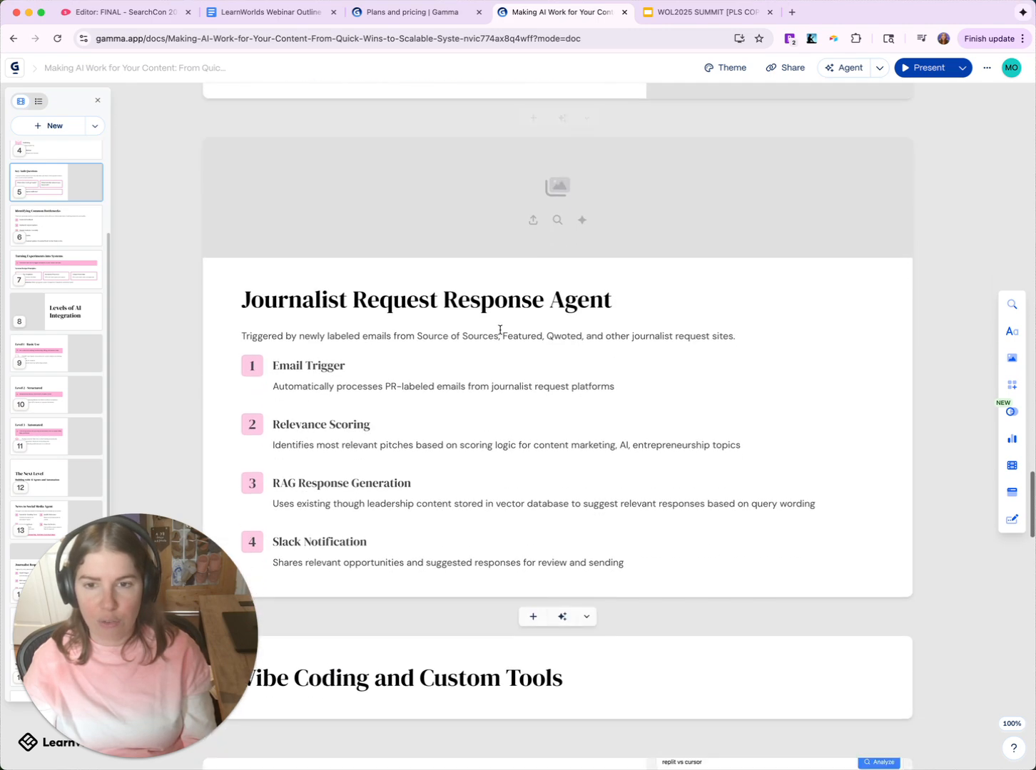
{"action": "scroll", "coordinate": [499, 330], "scroll_direction": "down", "scroll_amount": 8}
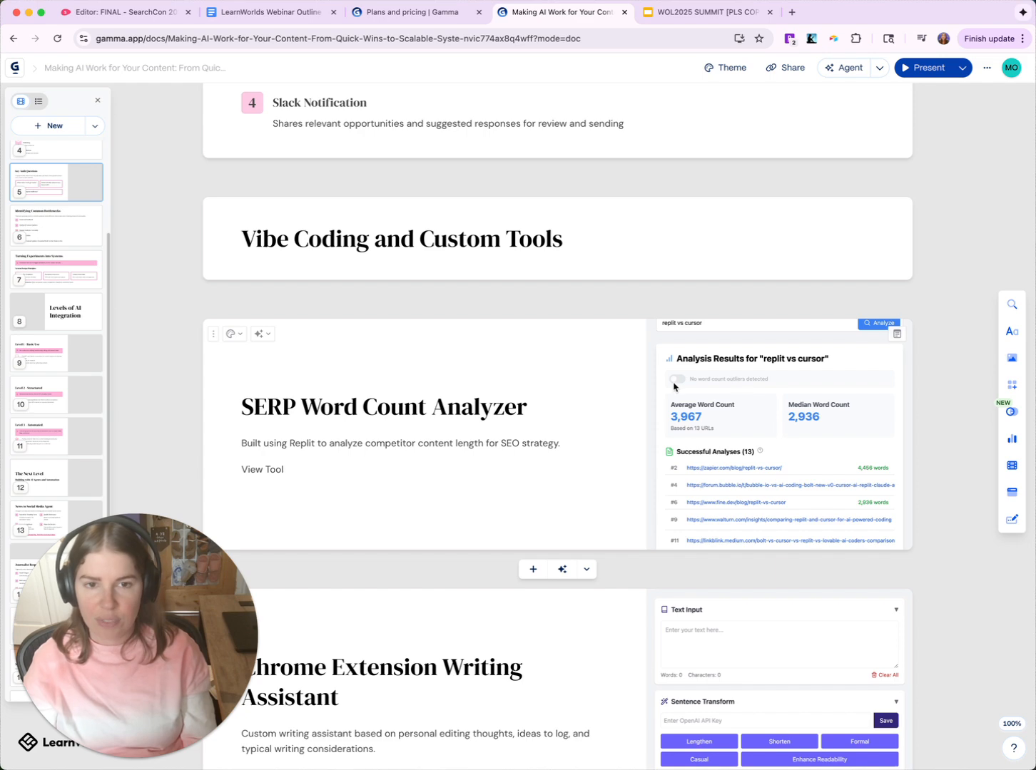
{"action": "scroll", "coordinate": [567, 378], "scroll_direction": "down", "scroll_amount": 6}
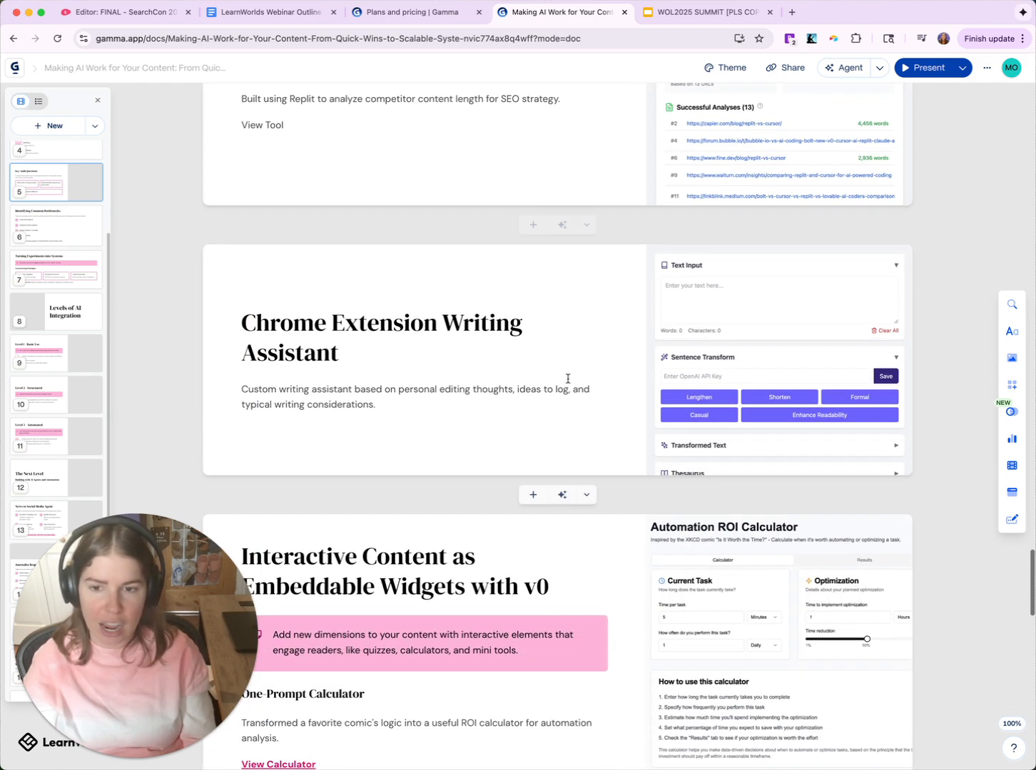
{"action": "scroll", "coordinate": [568, 378], "scroll_direction": "down", "scroll_amount": 4}
{"action": "scroll", "coordinate": [569, 377], "scroll_direction": "down", "scroll_amount": 4}
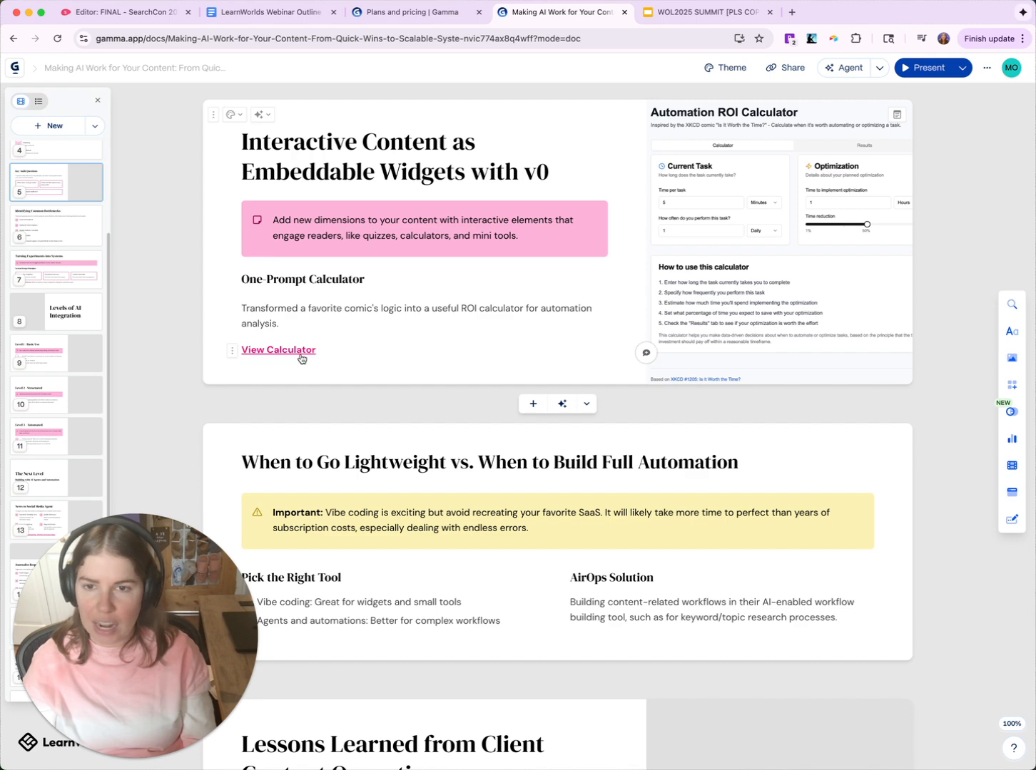
{"action": "scroll", "coordinate": [443, 364], "scroll_direction": "down", "scroll_amount": 10}
{"action": "scroll", "coordinate": [439, 379], "scroll_direction": "down", "scroll_amount": 11}
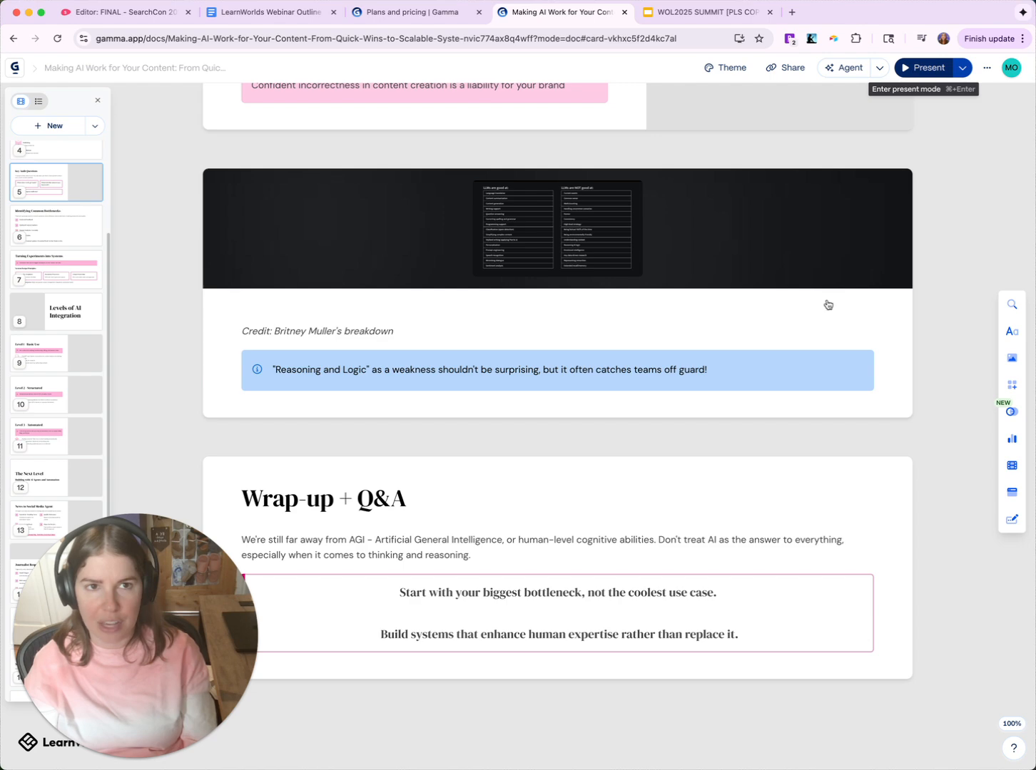
- Present the deck, move between the final cards to the Automation ROI Calculator card, then exit presenting
{"action": "key", "text": "super+Return"}
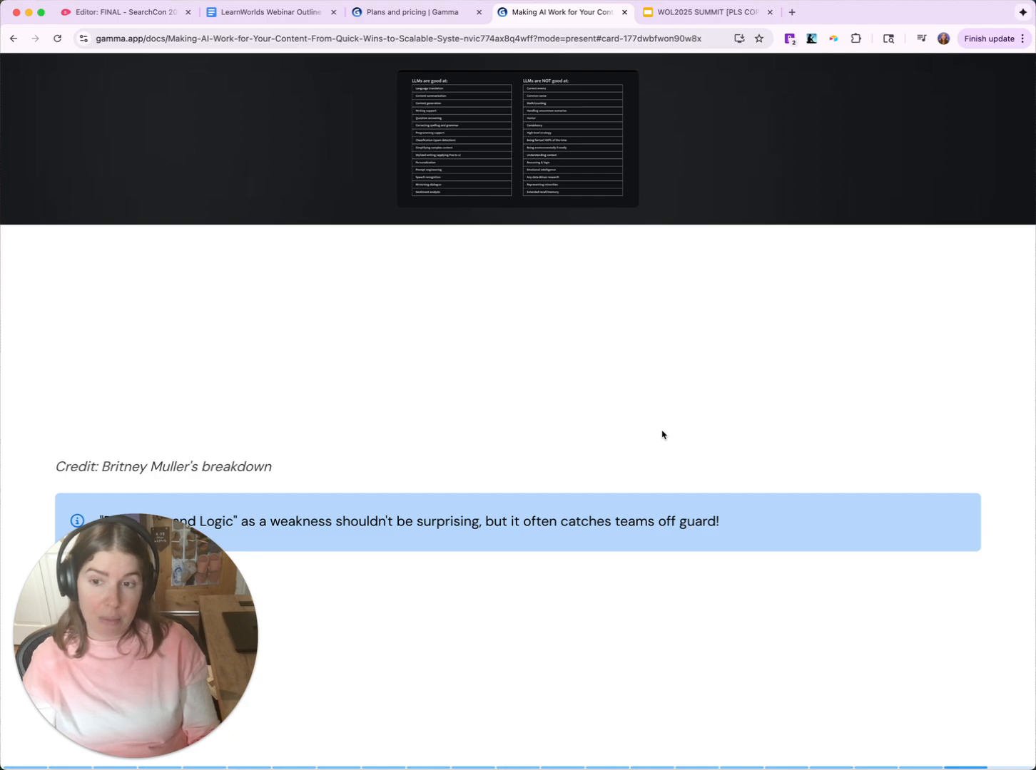
{"action": "key", "text": "Right"}
{"action": "key", "text": "Left"}
{"action": "key", "text": "Right"}
{"action": "key", "text": "Right"}
{"action": "key", "text": "Right"}
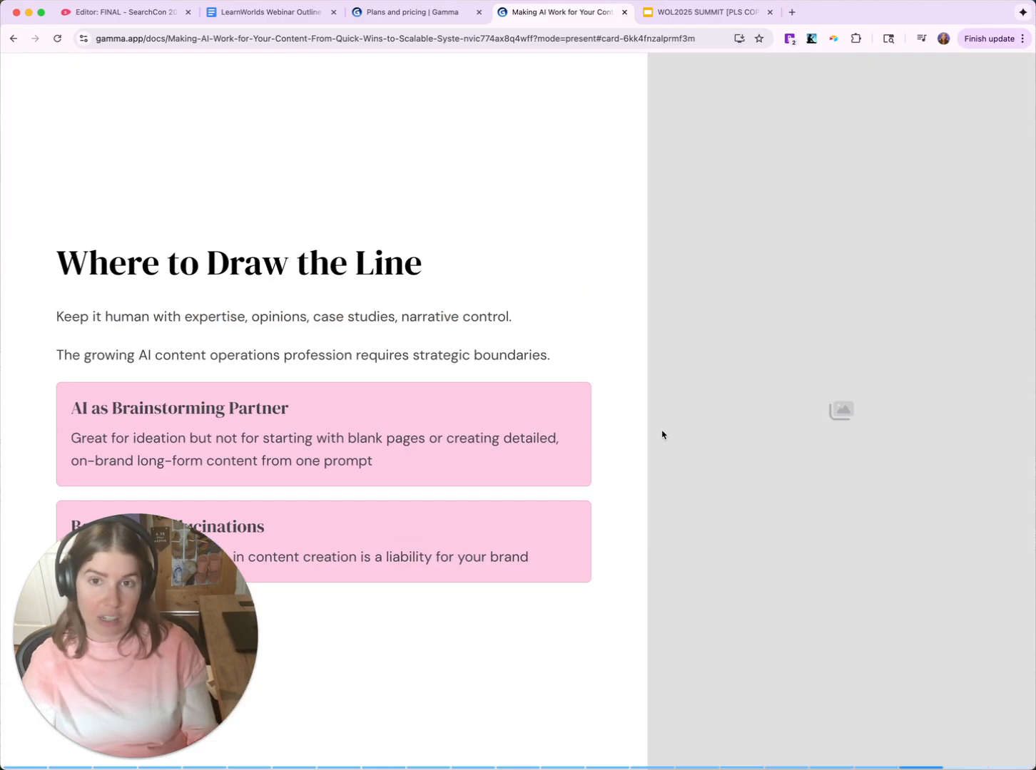
{"action": "key", "text": "Right"}
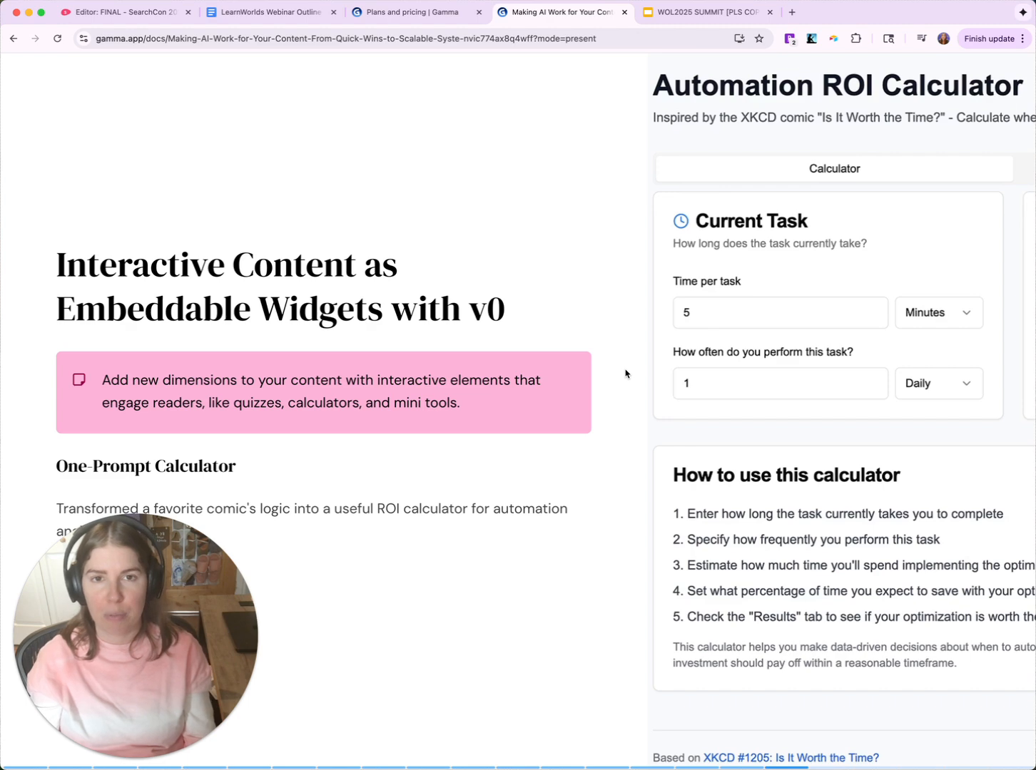
{"action": "left_click", "coordinate": [847, 67]}
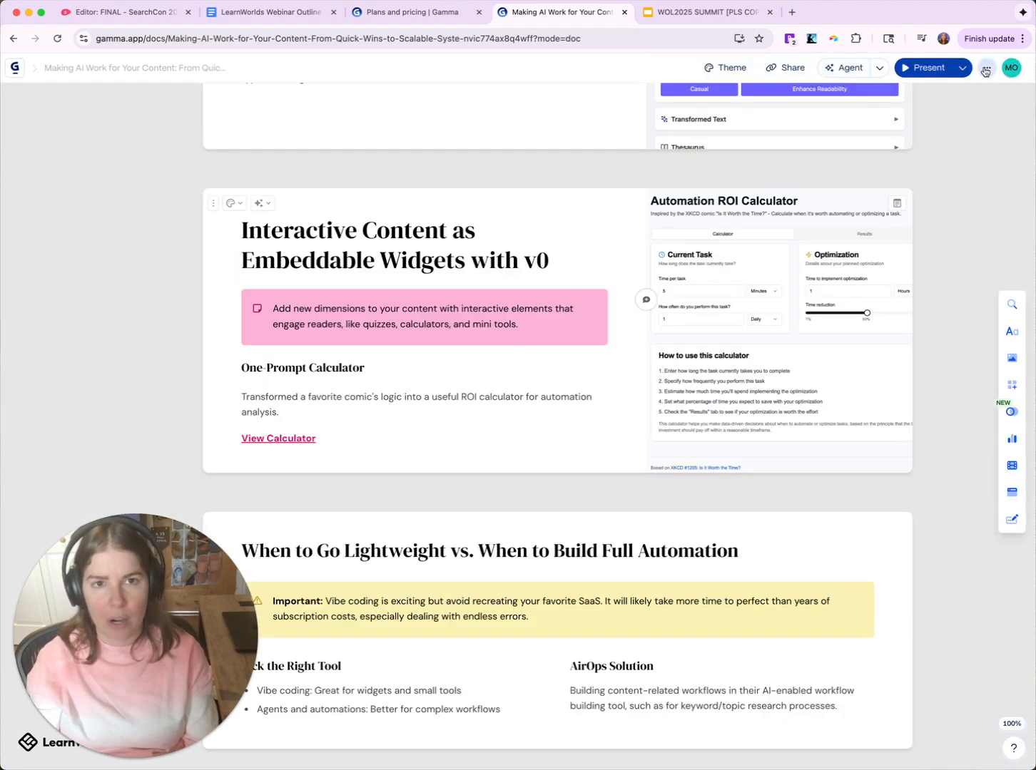
- Show the deck's Share export choices (PDF, PowerPoint, Google Slides, PNGs), then view the WOL2025 SUMMIT slides
{"action": "left_click", "coordinate": [985, 70]}
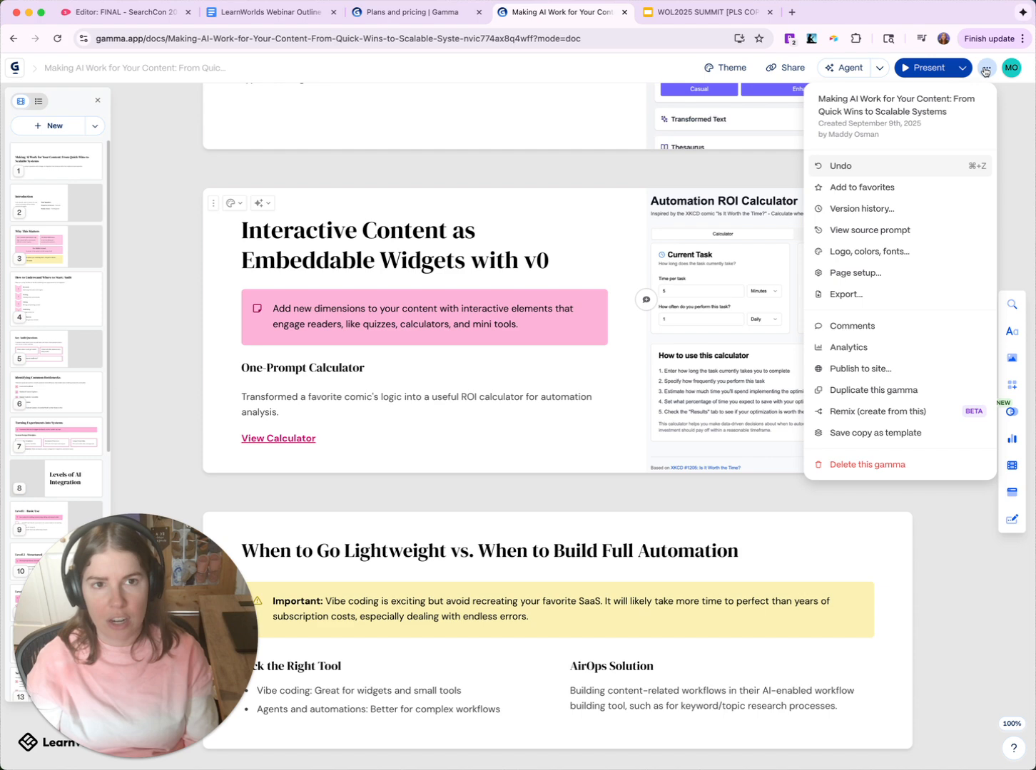
{"action": "left_click", "coordinate": [776, 70]}
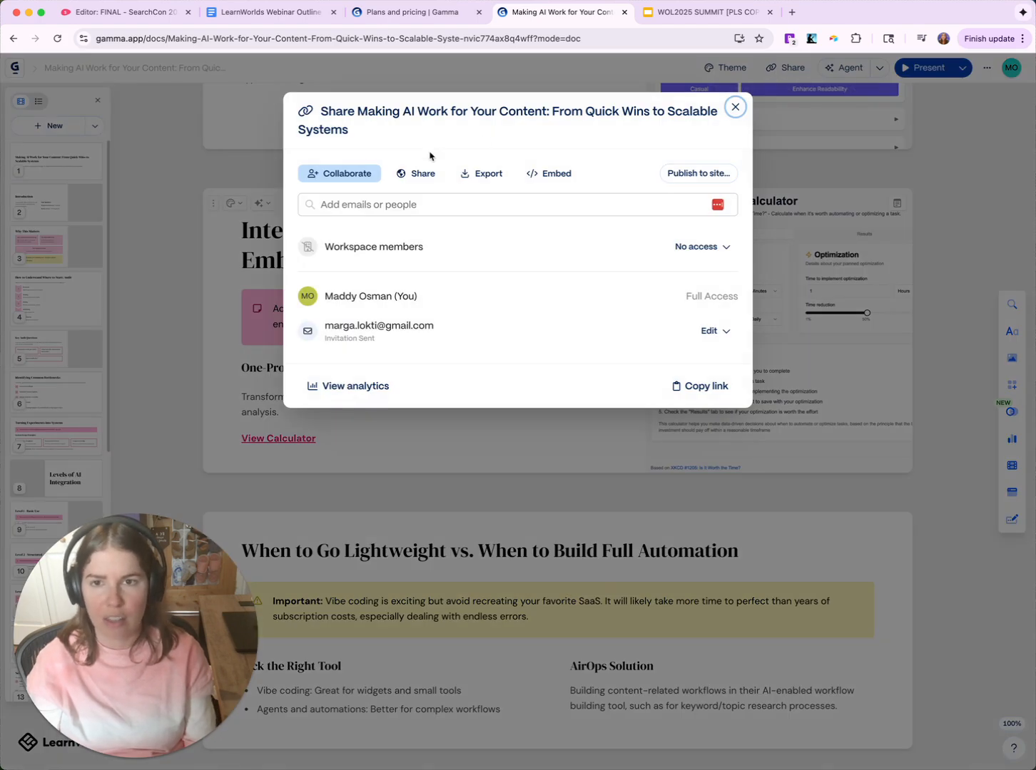
{"action": "left_click", "coordinate": [488, 174]}
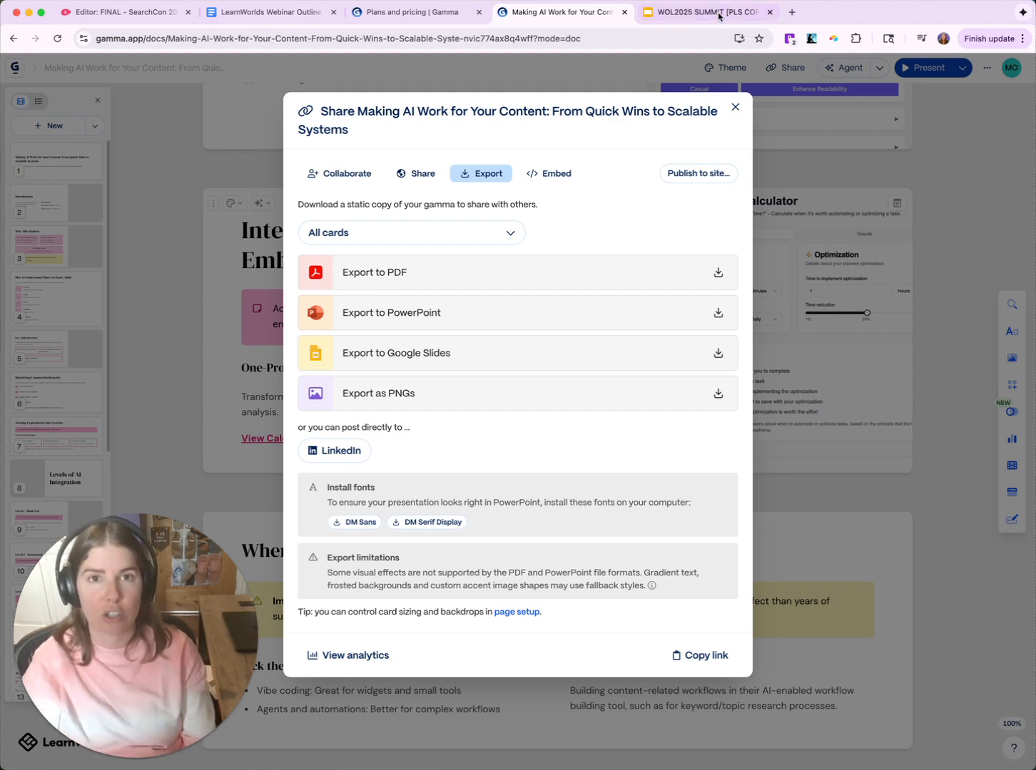
{"action": "left_click", "coordinate": [717, 15]}
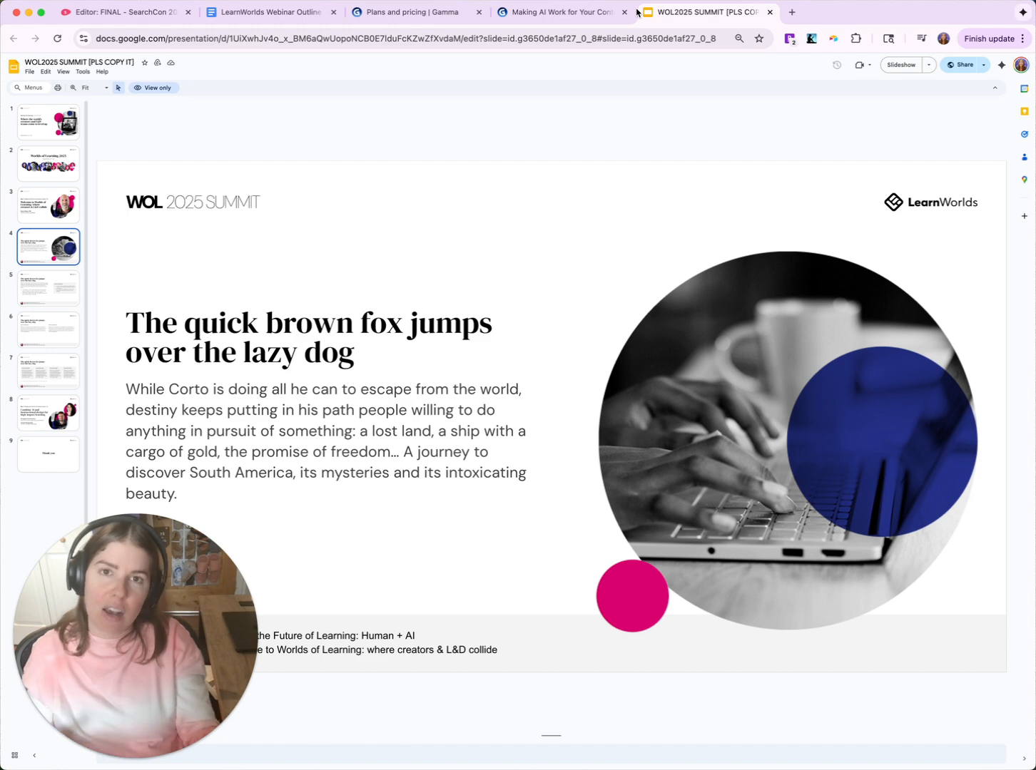
- Return to the Gamma export dialog with its DM Sans and DM Serif Display font advice
{"action": "left_click", "coordinate": [593, 20]}
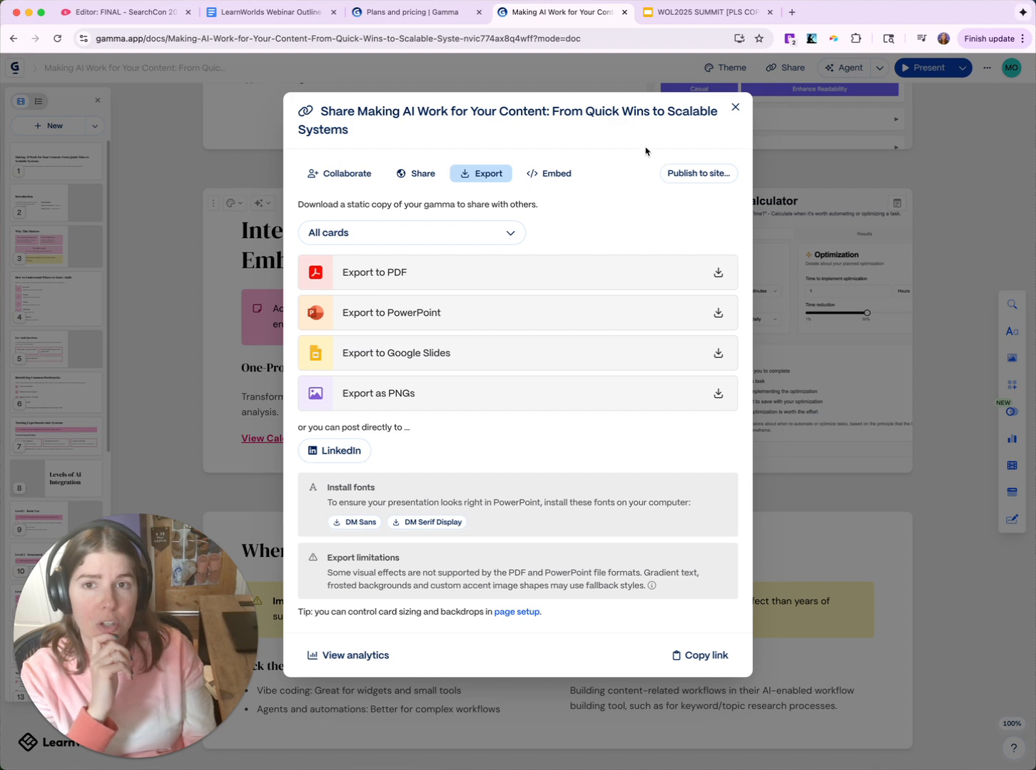
- Close the Share dialog, scroll the deck, and view the Free, Plus, Pro and Ultra pricing tiers
{"action": "left_click", "coordinate": [735, 108]}
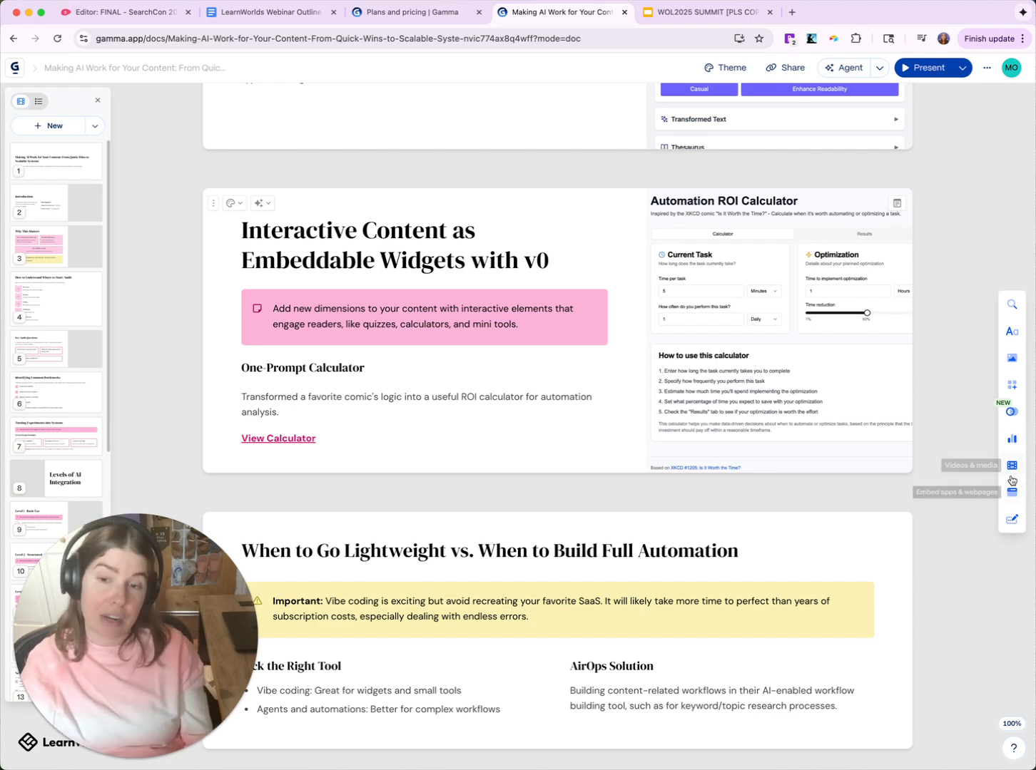
{"action": "scroll", "coordinate": [732, 251], "scroll_direction": "down", "scroll_amount": 3}
{"action": "scroll", "coordinate": [732, 251], "scroll_direction": "down", "scroll_amount": 3}
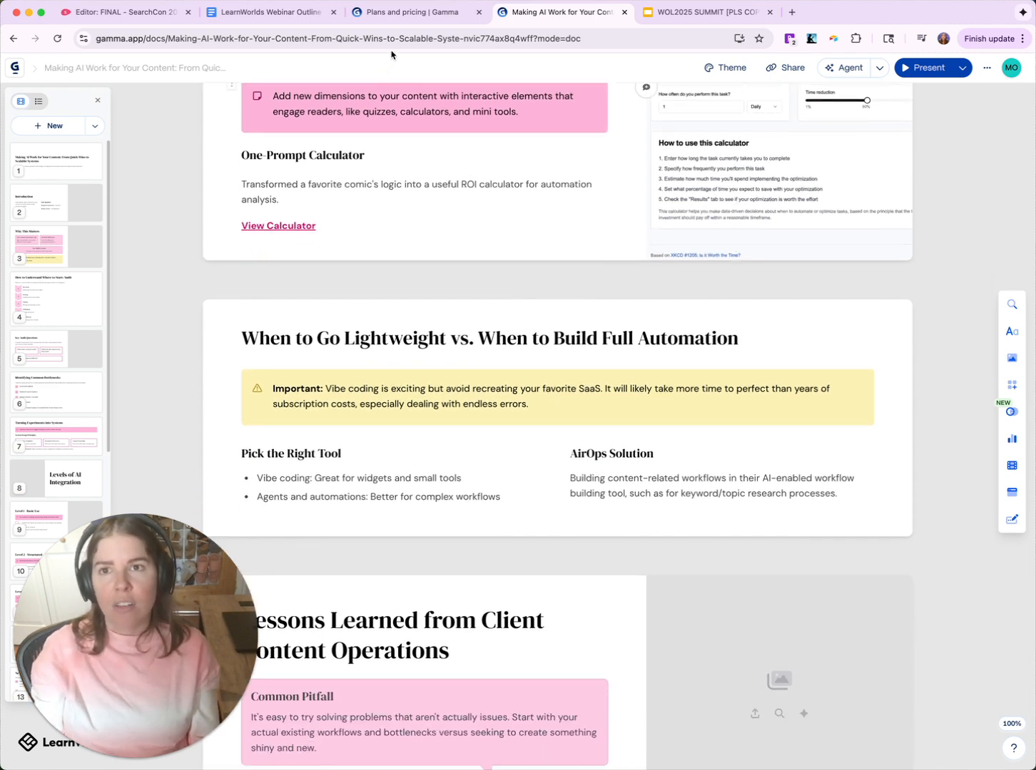
{"action": "left_click", "coordinate": [414, 20]}
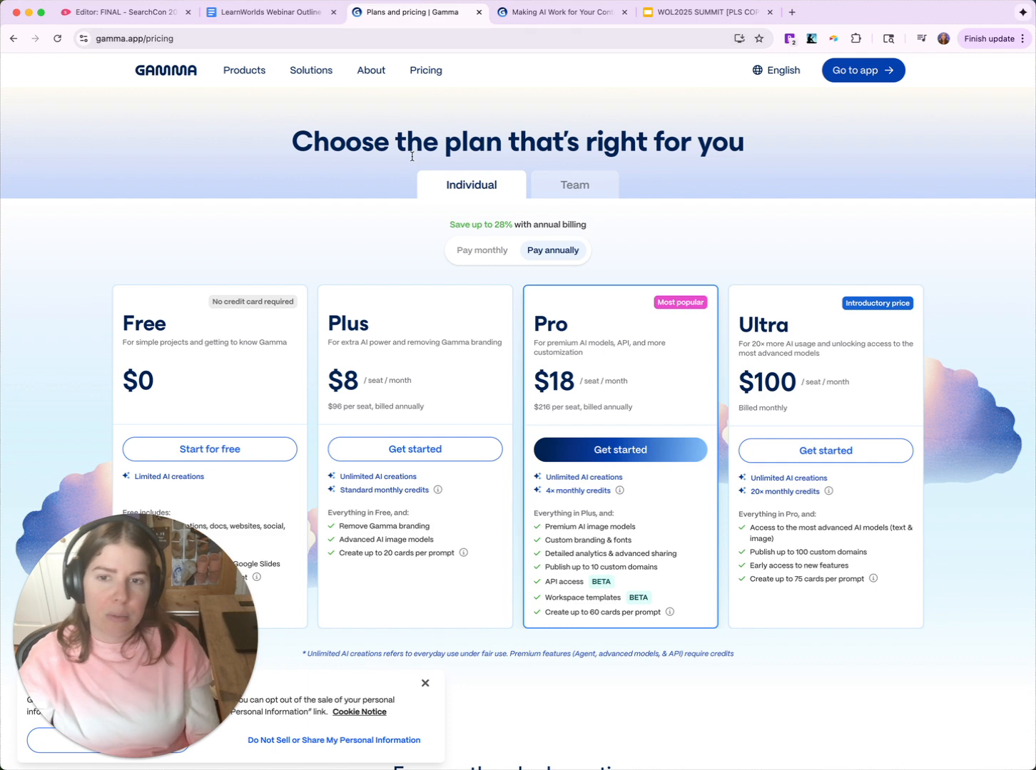
- Highlight Plus's branding removal and cards-per-prompt limit, then the Pro plan's API access
{"action": "scroll", "coordinate": [289, 187], "scroll_direction": "down", "scroll_amount": 4}
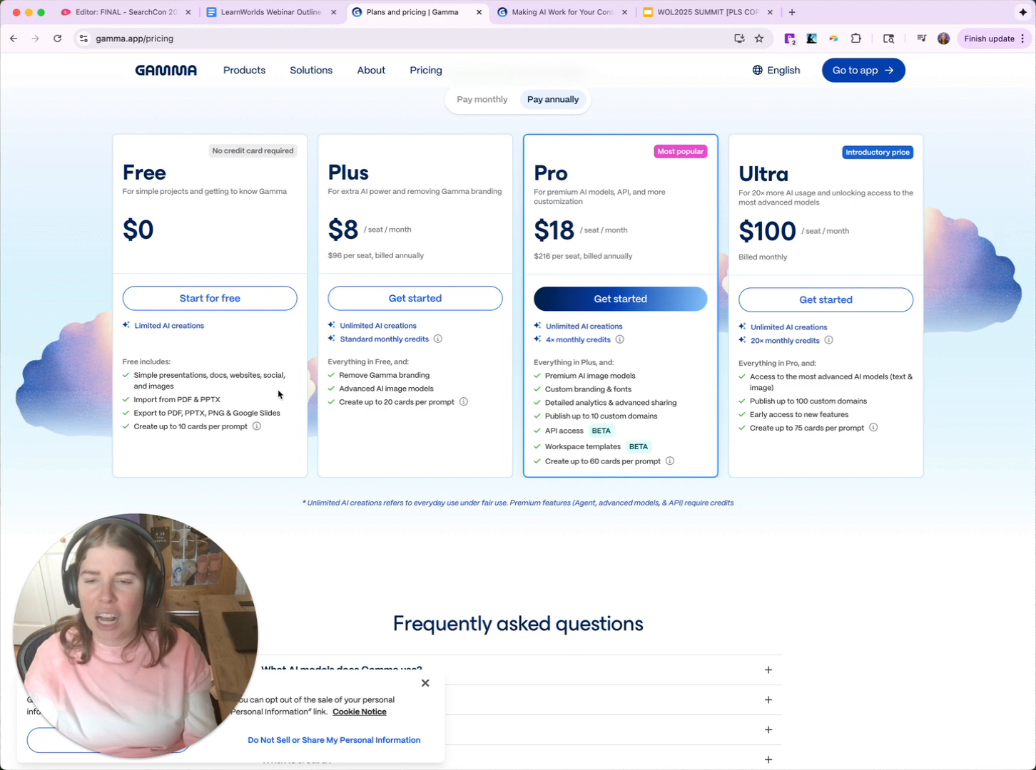
{"action": "left_click_drag", "start_coordinate": [339, 374], "coordinate": [439, 381]}
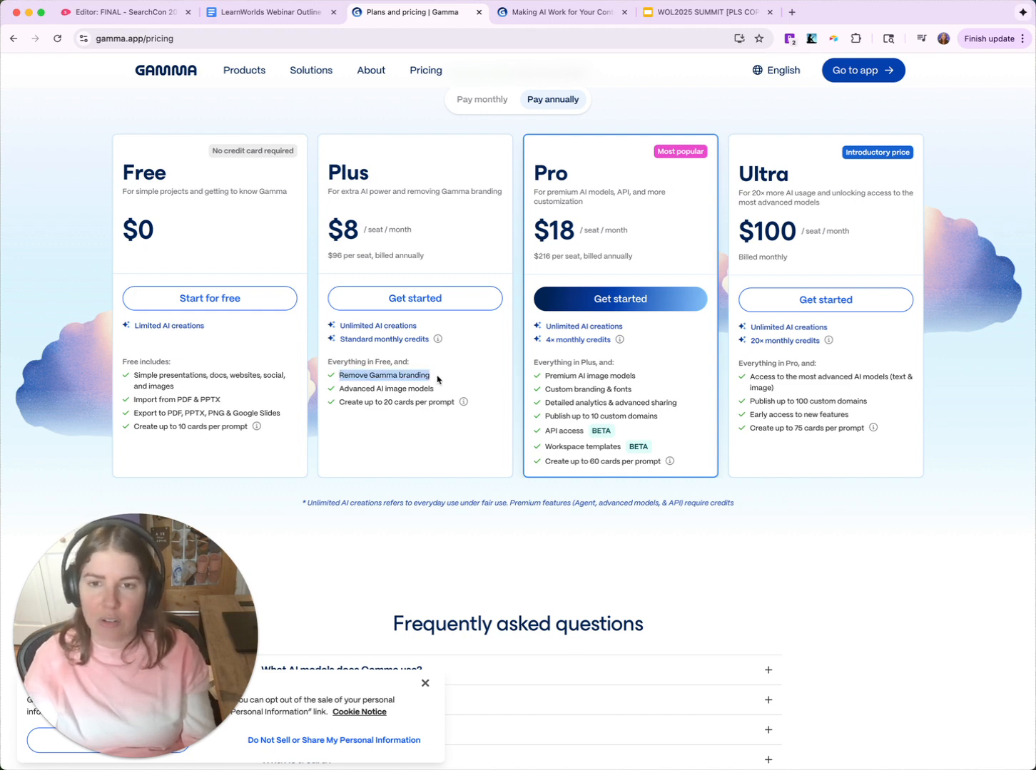
{"action": "left_click_drag", "start_coordinate": [338, 404], "coordinate": [458, 406]}
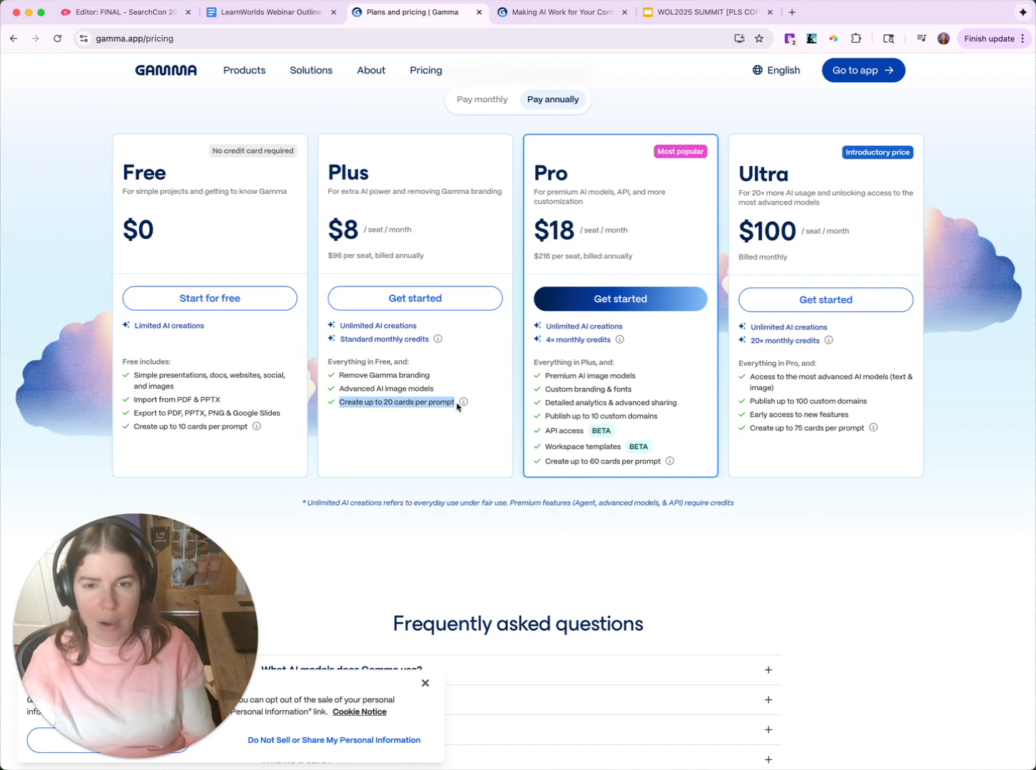
{"action": "left_click", "coordinate": [546, 428]}
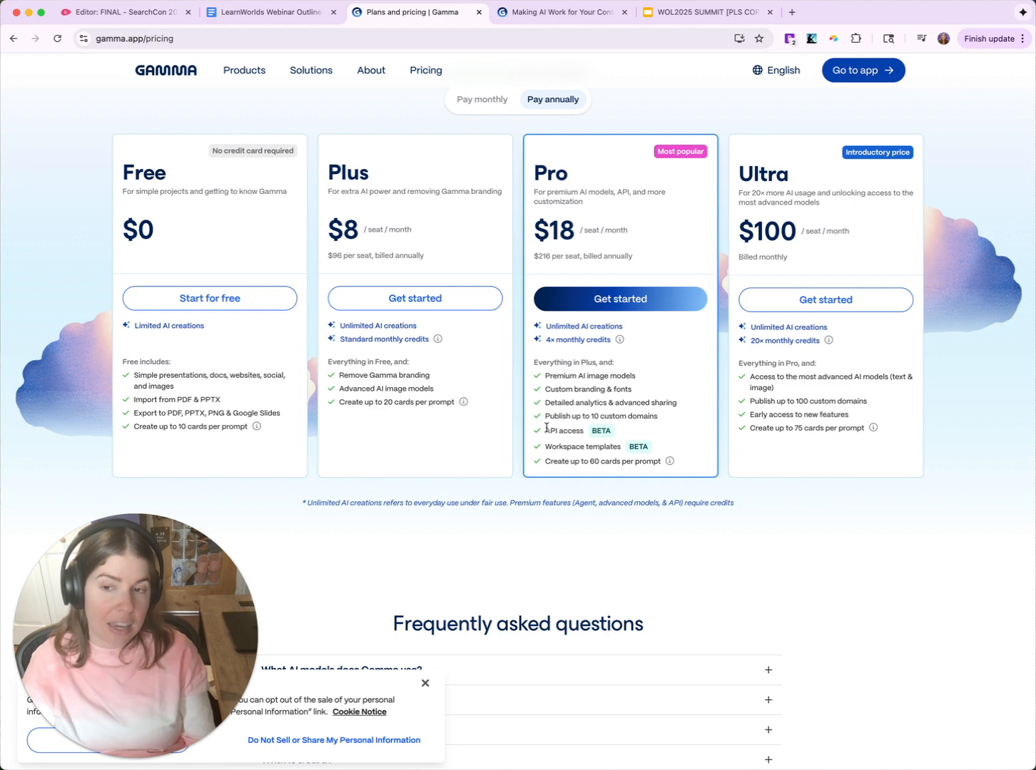
{"action": "left_click_drag", "start_coordinate": [546, 428], "coordinate": [591, 430]}
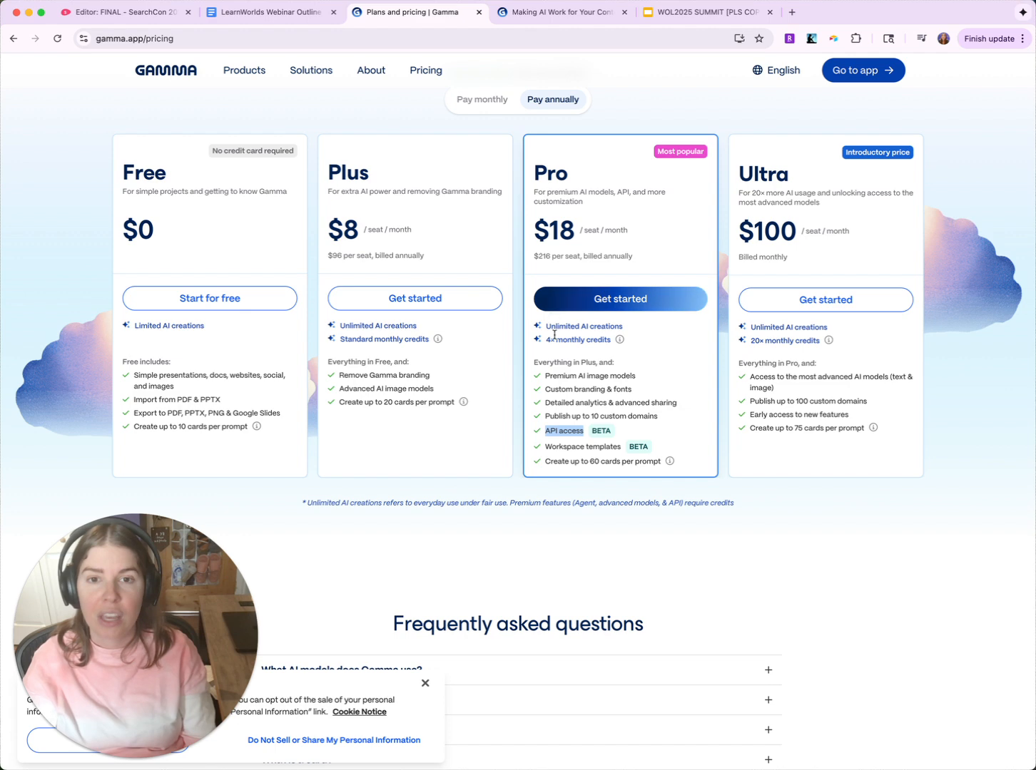
- Go from the deck to the home dashboard and open the workspace's Billing settings
{"action": "left_click", "coordinate": [525, 15]}
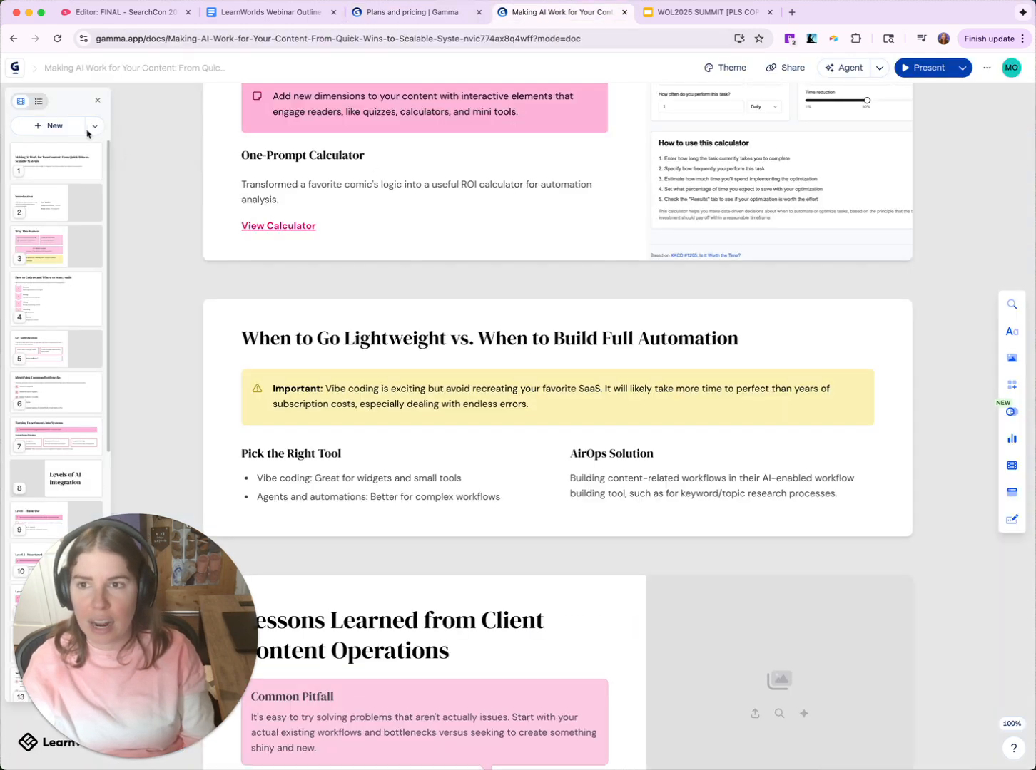
{"action": "left_click", "coordinate": [14, 67]}
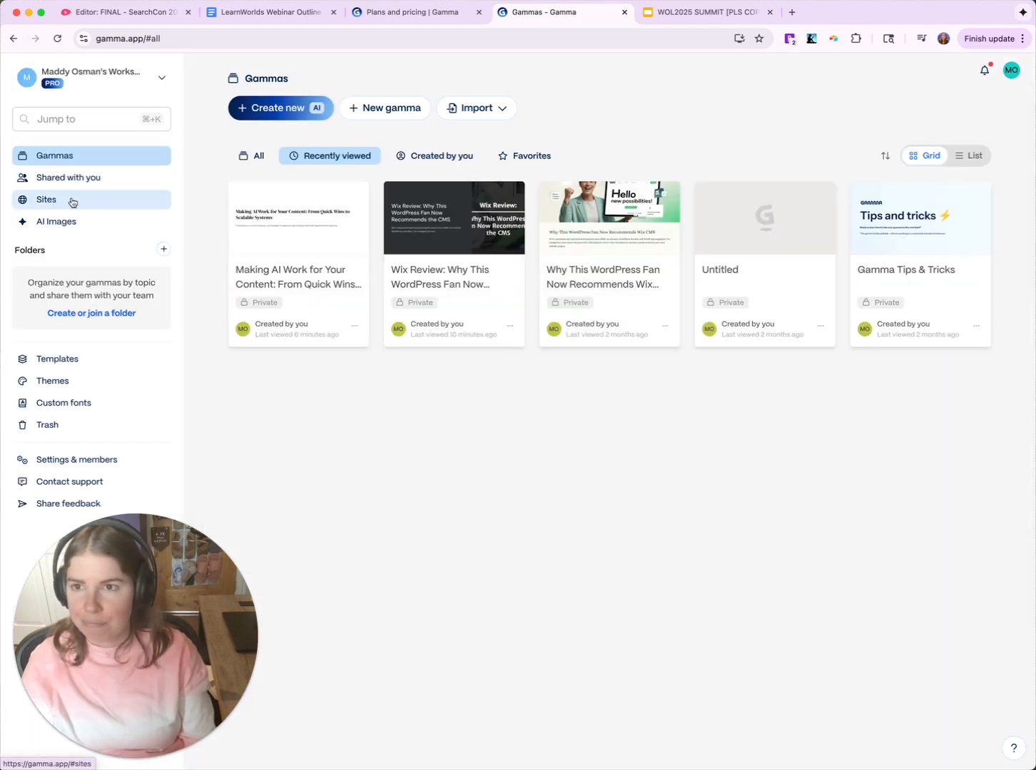
{"action": "left_click", "coordinate": [79, 75]}
{"action": "left_click", "coordinate": [237, 143]}
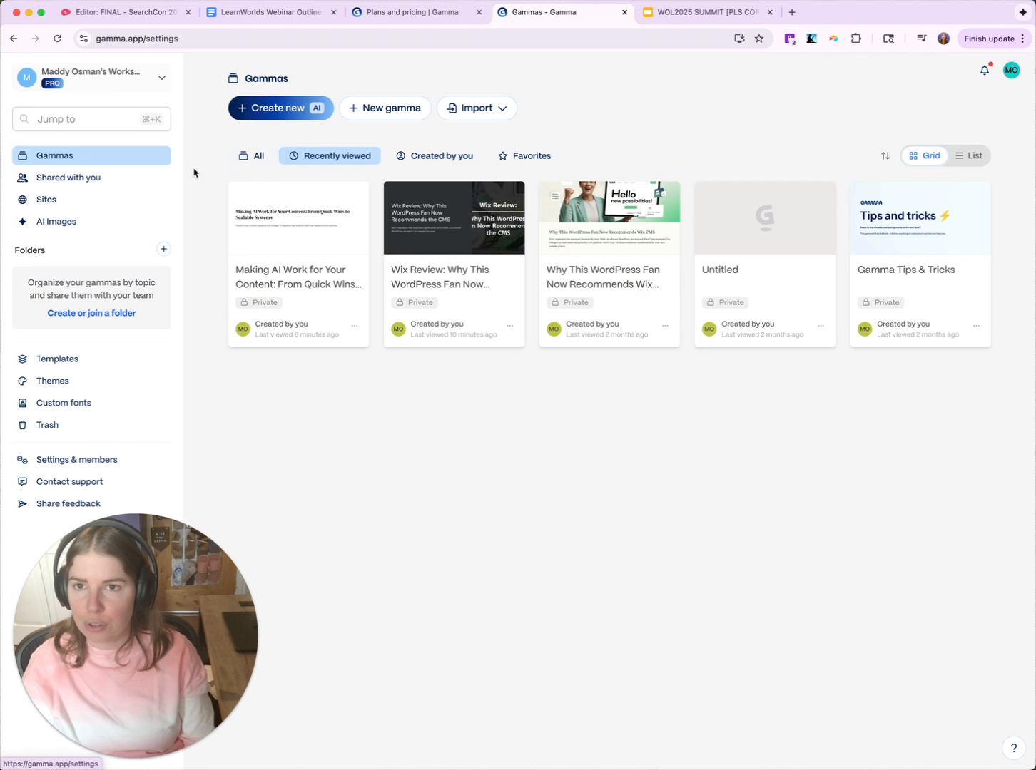
{"action": "left_click", "coordinate": [421, 98]}
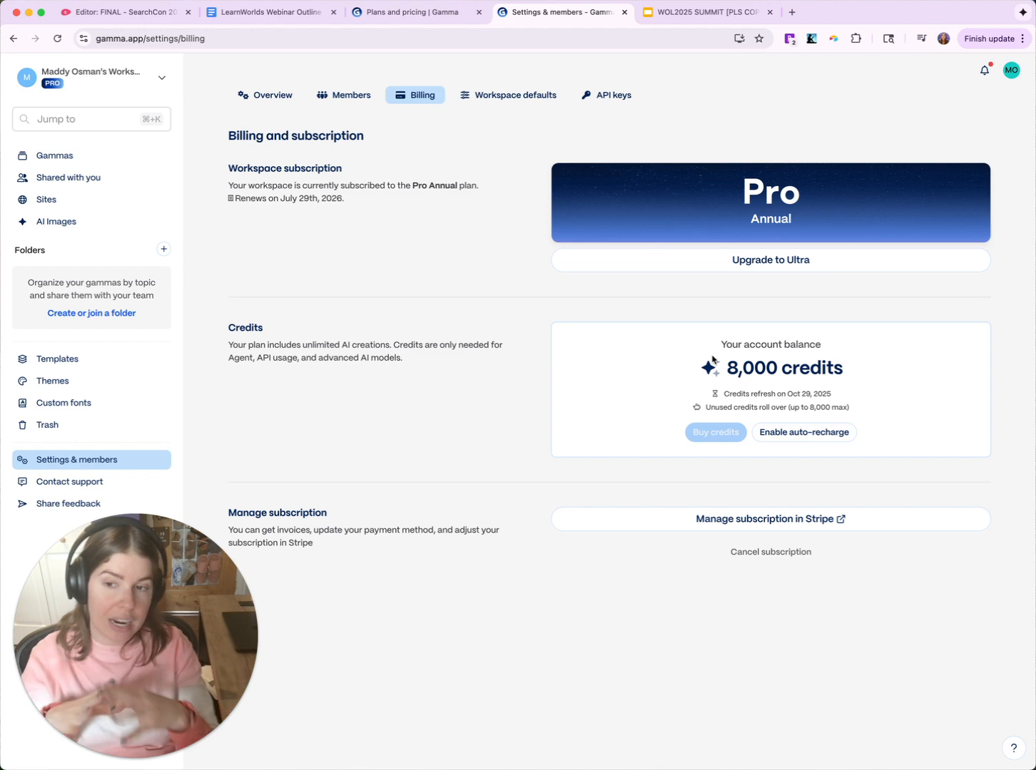
- Highlight the 8,000-credit balance and the credits description's API usage and advanced AI models mentions
{"action": "left_click_drag", "start_coordinate": [733, 376], "coordinate": [834, 372]}
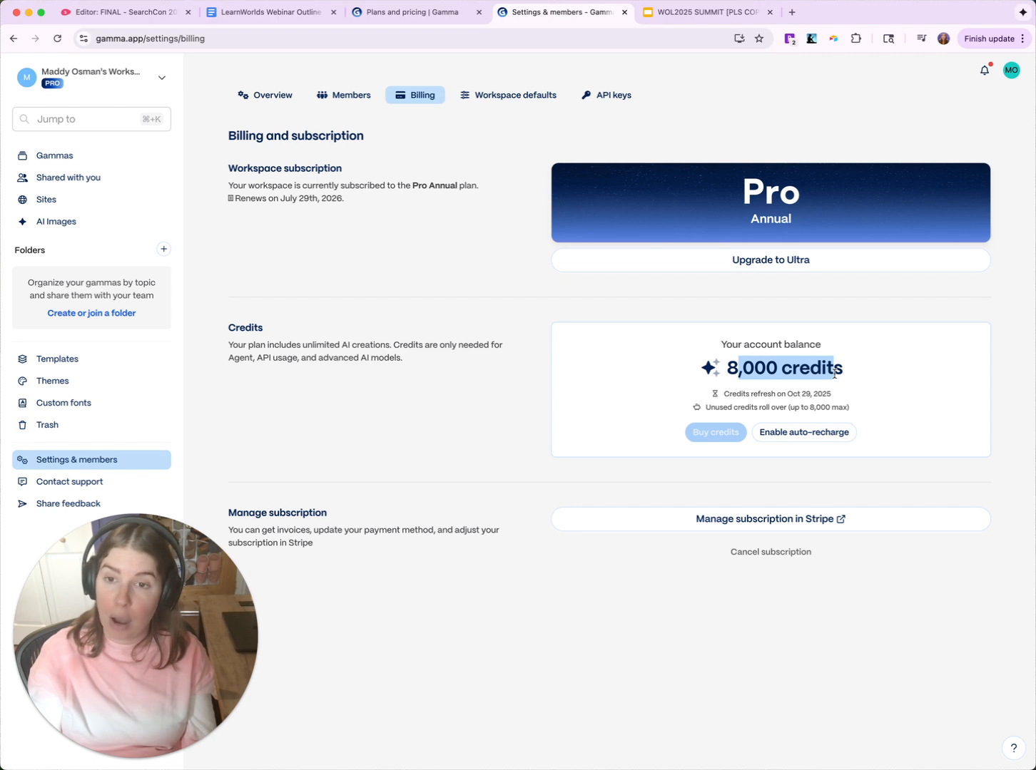
{"action": "mouse_move", "coordinate": [257, 356]}
{"action": "left_mouse_down"}
{"action": "mouse_move", "coordinate": [283, 358]}
{"action": "mouse_move", "coordinate": [240, 357]}
{"action": "left_mouse_up"}
{"action": "left_click_drag", "start_coordinate": [332, 358], "coordinate": [400, 357]}
{"action": "left_click", "coordinate": [464, 371]}
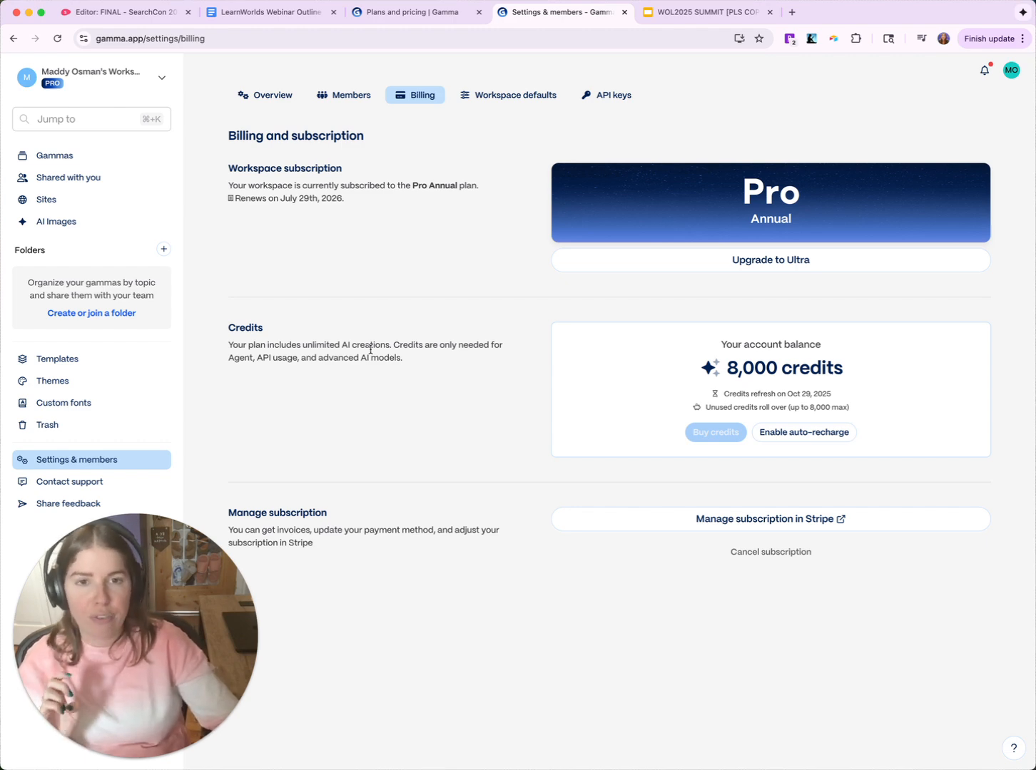
{"action": "left_click_drag", "start_coordinate": [866, 364], "coordinate": [743, 360]}
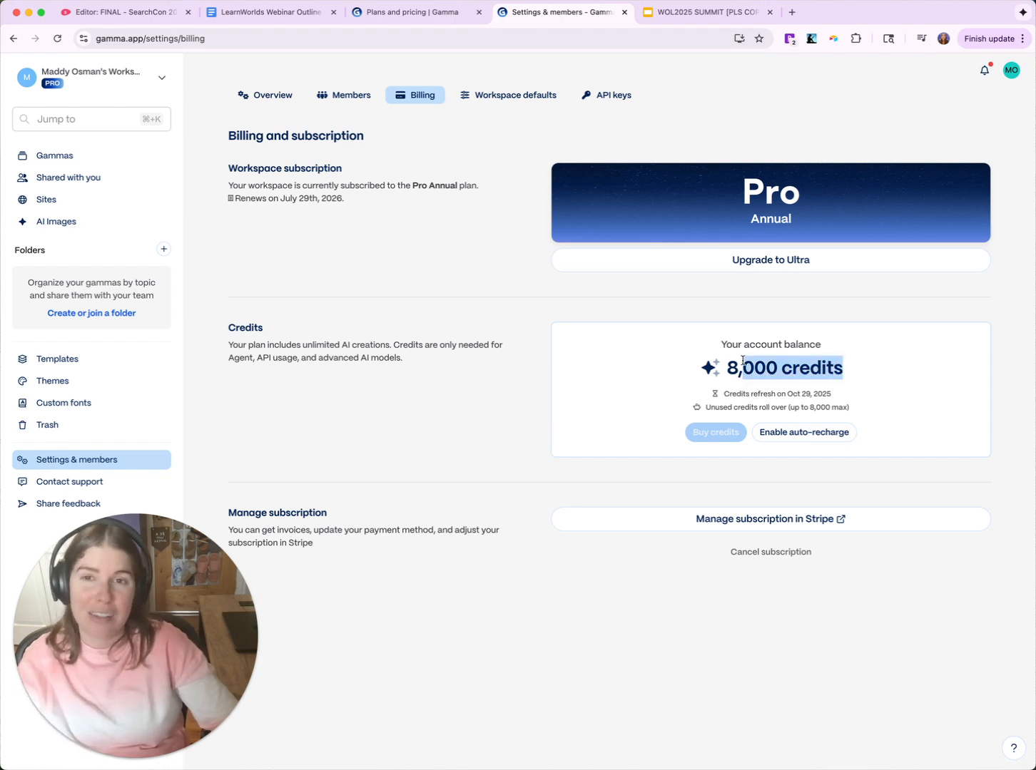